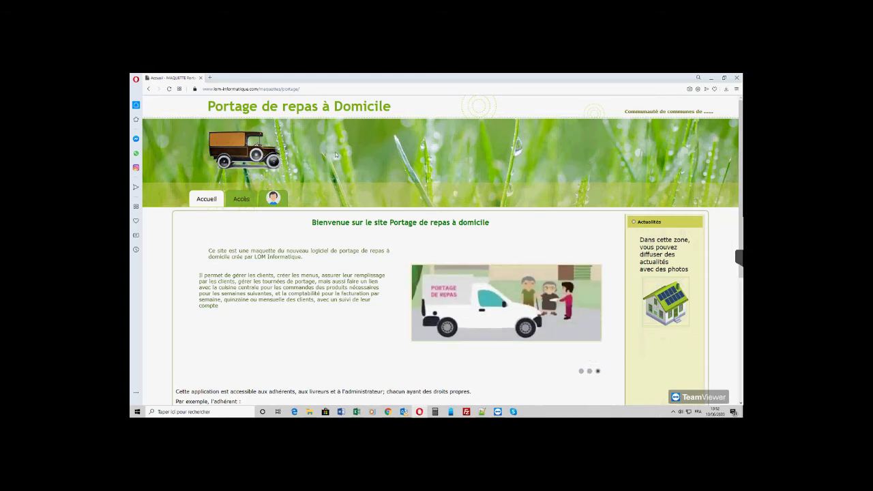
# - Log in with the moderateur identifiant and its password
pyautogui.click(282, 198)
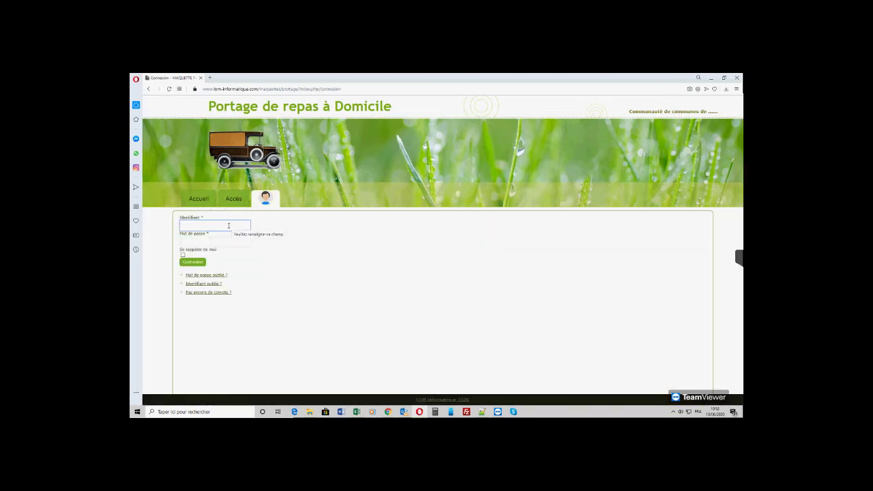
pyautogui.write('moderateu')
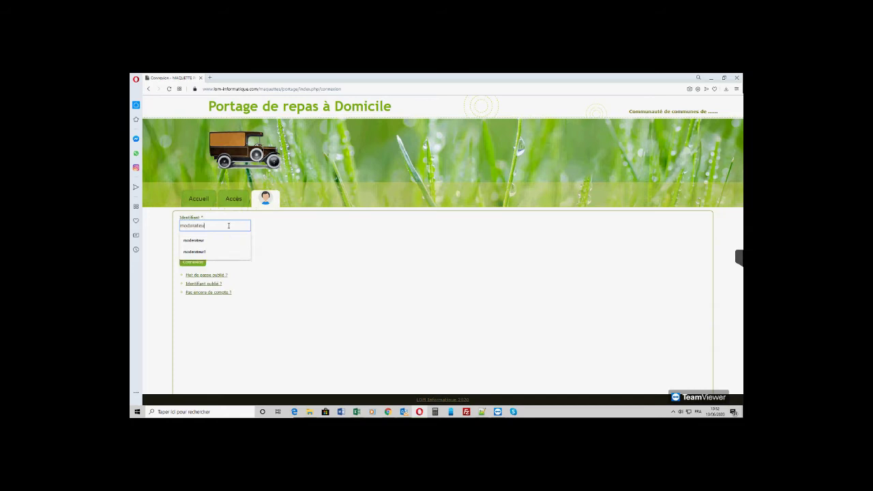
pyautogui.write('r')
pyautogui.press('Tab')
pyautogui.write('••••••••••')
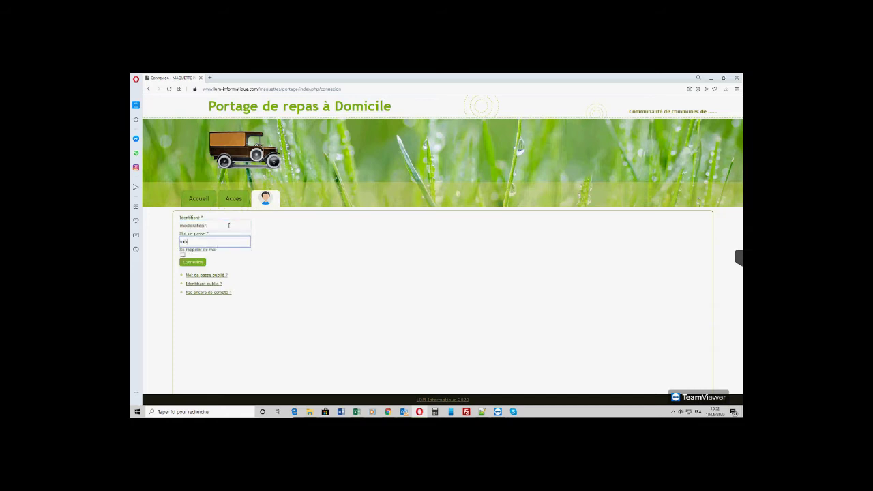
pyautogui.press('Return')
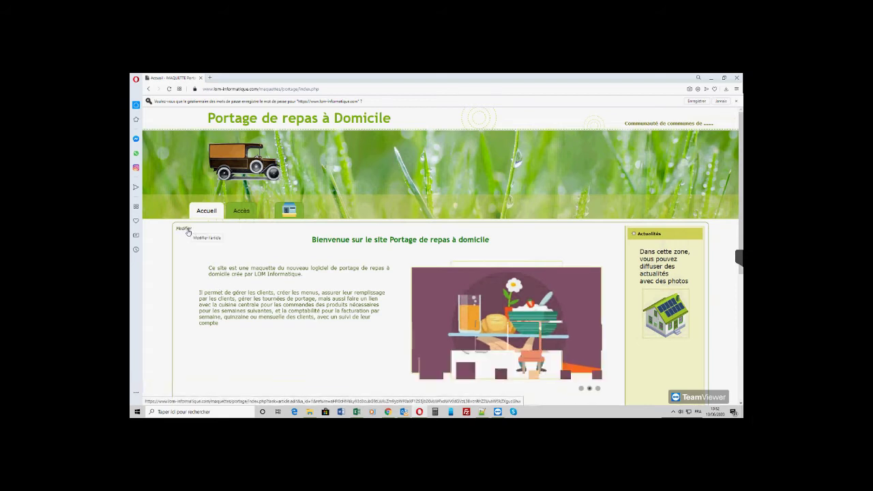
pyautogui.scroll(-1, 308, 287)
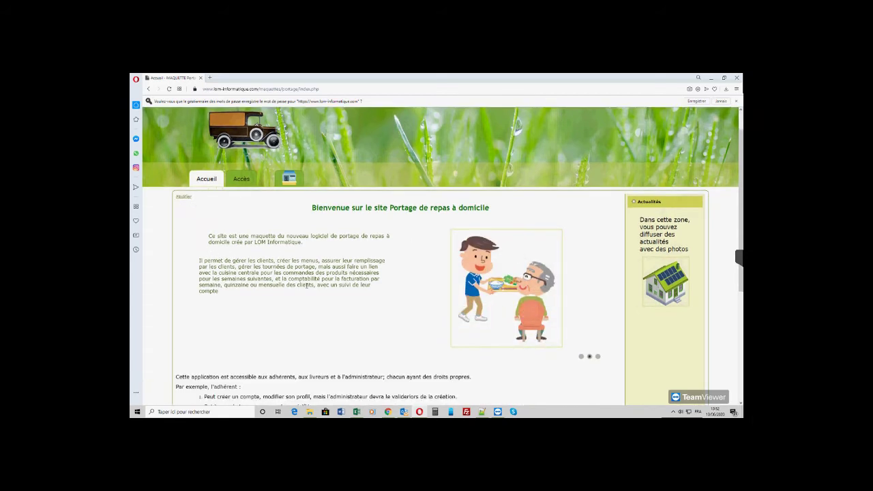
pyautogui.scroll(-4, 308, 287)
pyautogui.scroll(4, 308, 287)
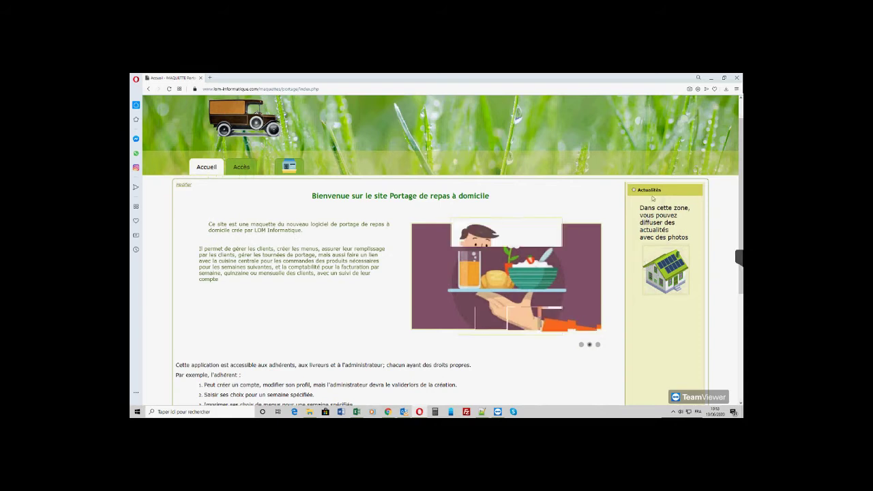
pyautogui.click(183, 187)
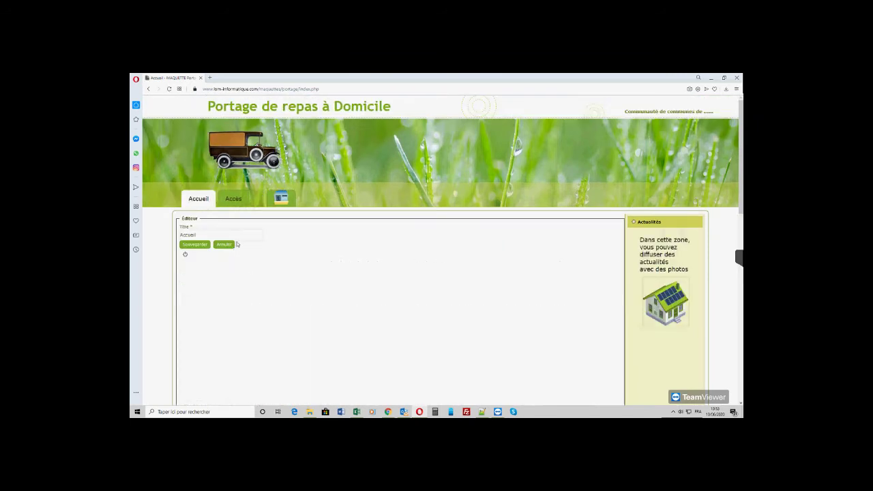
pyautogui.scroll(-2, 273, 327)
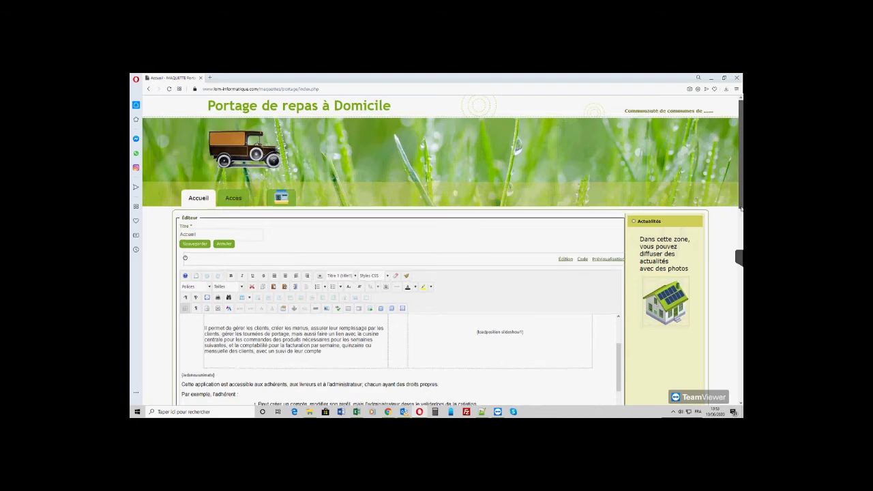
pyautogui.scroll(-4, 724, 210)
pyautogui.scroll(1, 298, 232)
pyautogui.scroll(1, 278, 257)
pyautogui.click(278, 258)
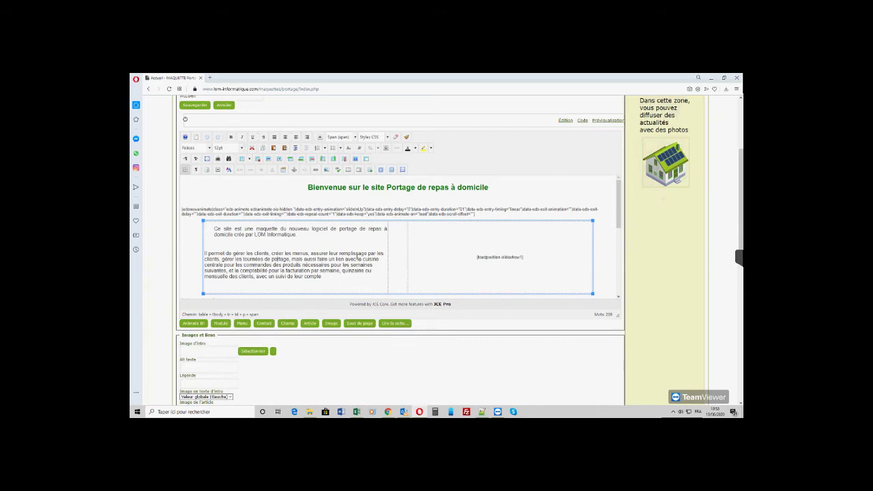
pyautogui.scroll(-3, 356, 257)
pyautogui.scroll(-3, 356, 258)
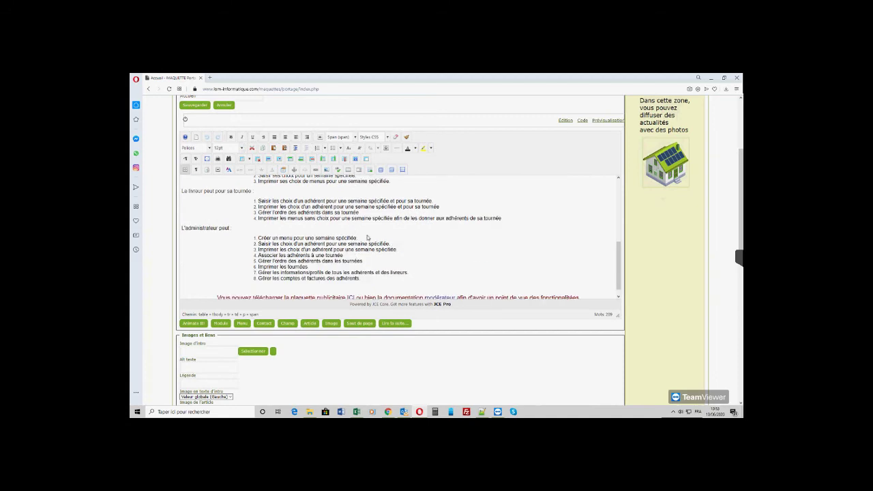
pyautogui.click(394, 242)
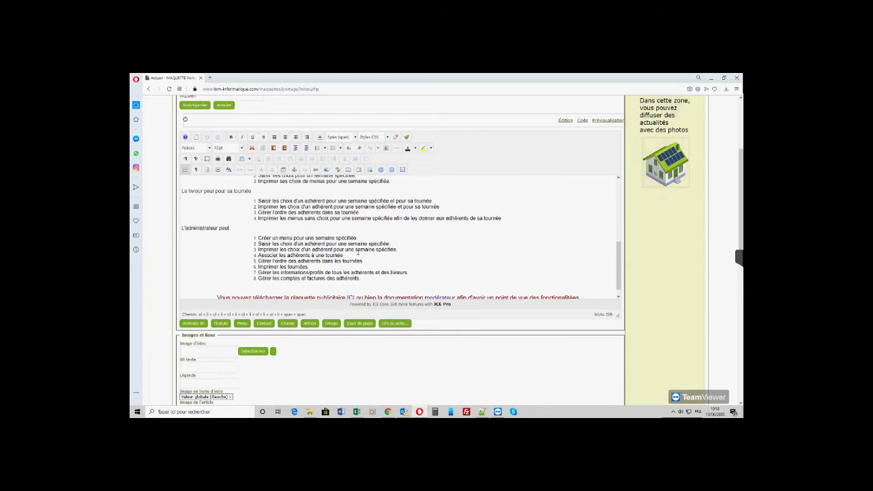
pyautogui.scroll(5, 357, 253)
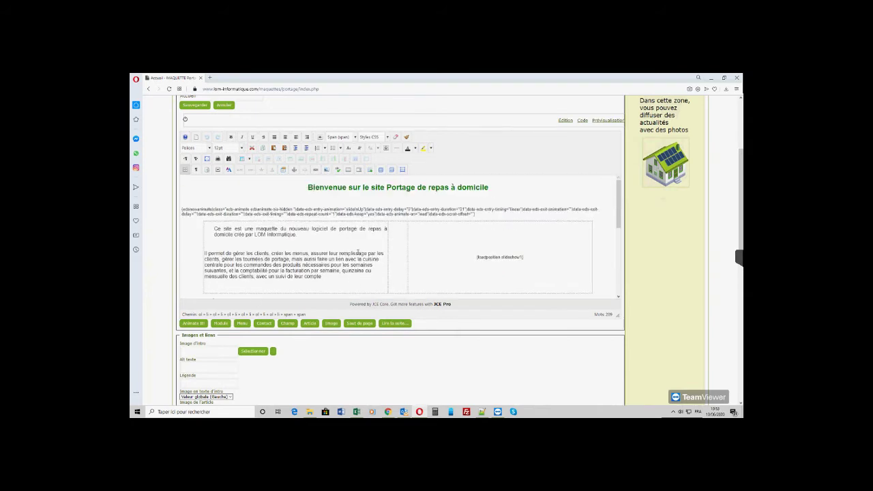
pyautogui.scroll(2, 357, 253)
pyautogui.click(230, 234)
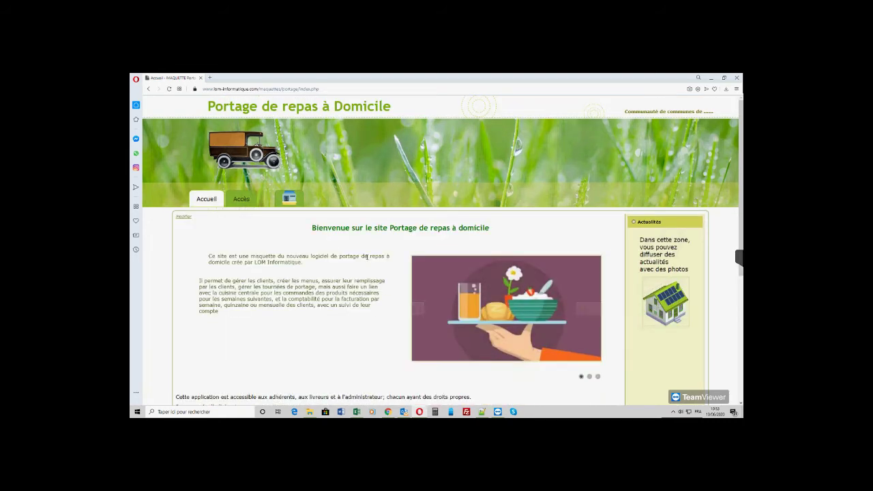
pyautogui.moveTo(291, 200)
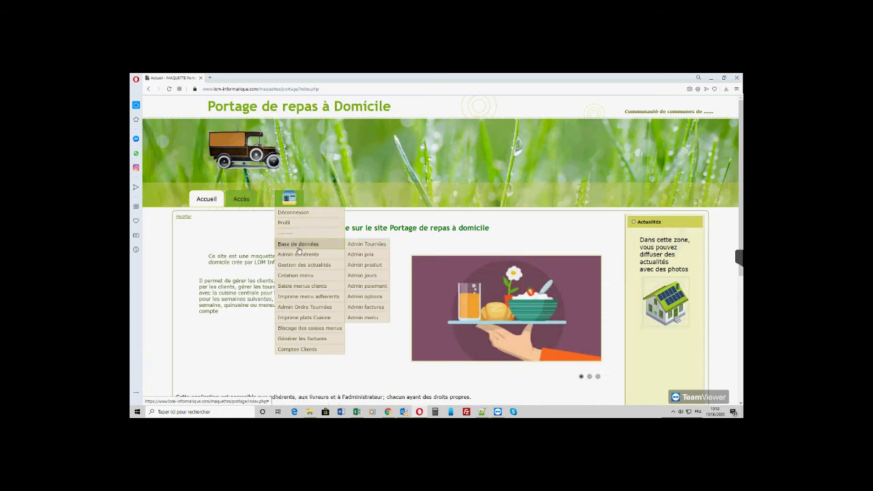
# - Create a news item titled 'deuxième actualité' with body 'Deuxième actualité pour la démo'
pyautogui.click(312, 266)
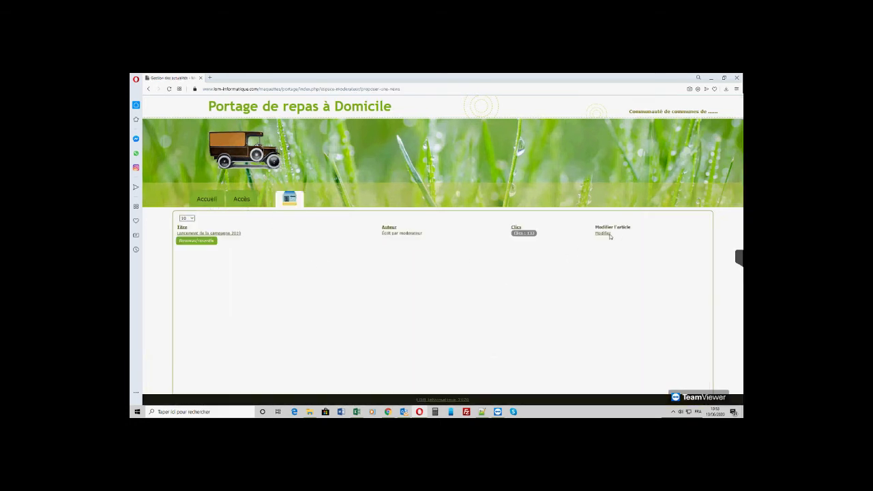
pyautogui.click(212, 242)
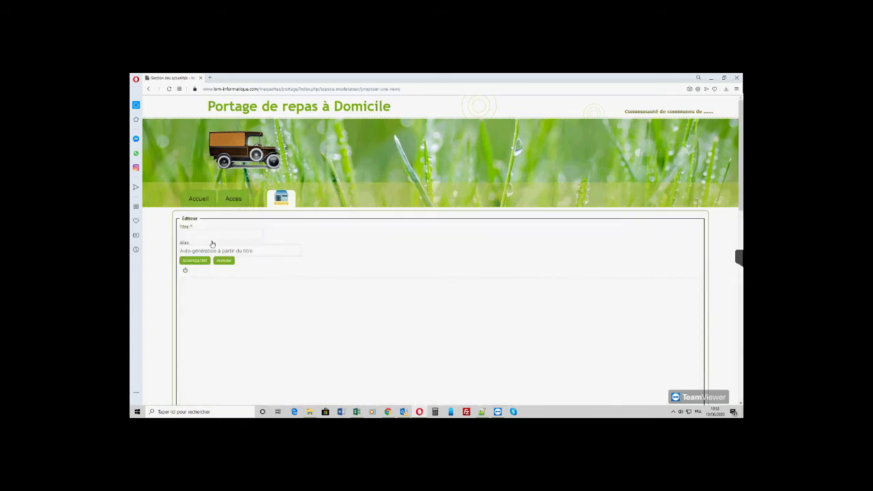
pyautogui.click(199, 234)
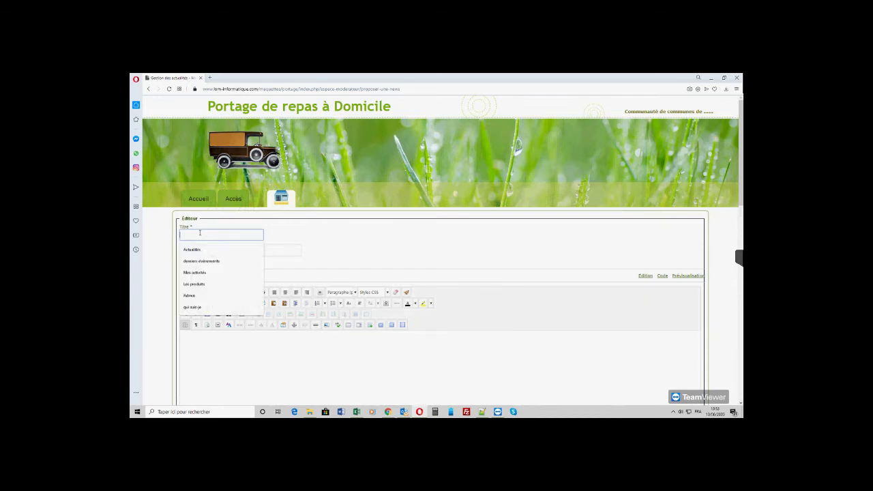
pyautogui.write('deuxième actu')
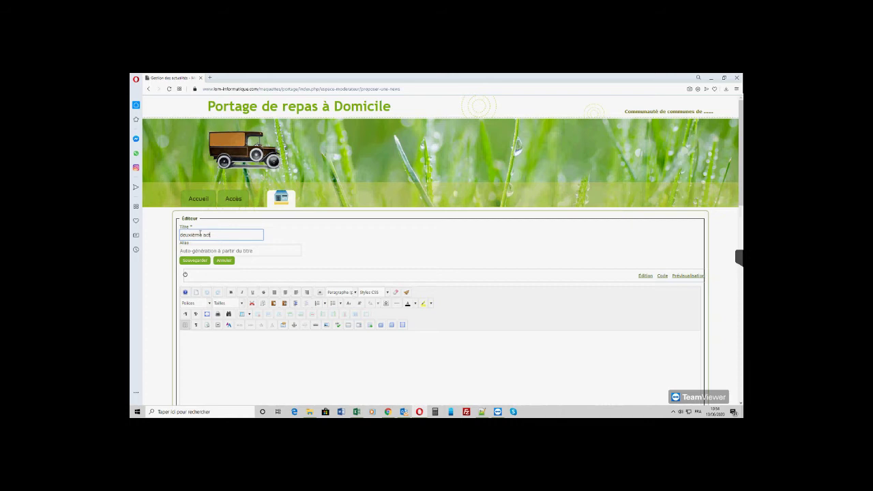
pyautogui.write('alité')
pyautogui.click(265, 341)
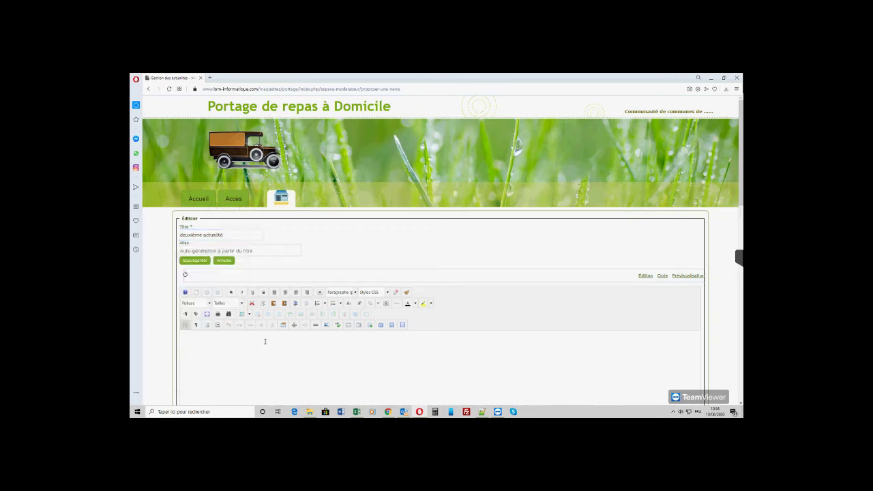
pyautogui.write('De')
pyautogui.write('uxième actualité ')
pyautogui.write('pou')
pyautogui.write('r la dém')
# - Format the body text 18pt red, save the item and return home
pyautogui.moveTo(215, 347); pyautogui.dragTo(180, 341)
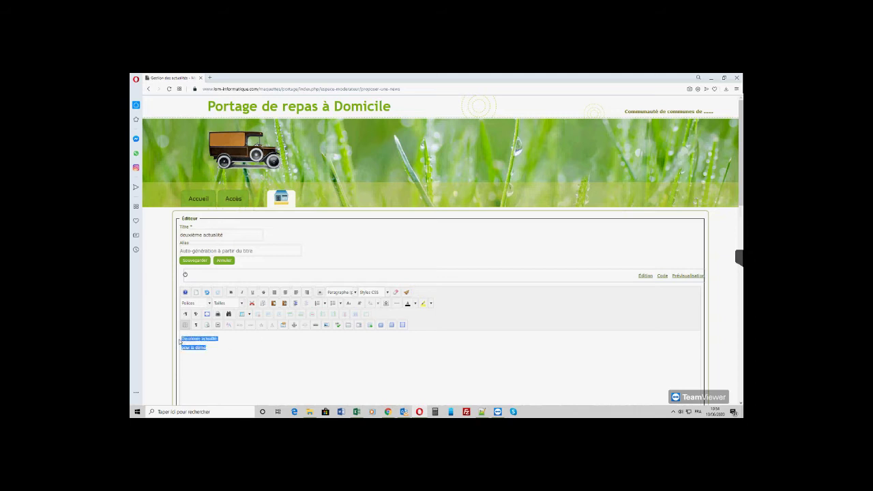
pyautogui.click(241, 303)
pyautogui.click(226, 346)
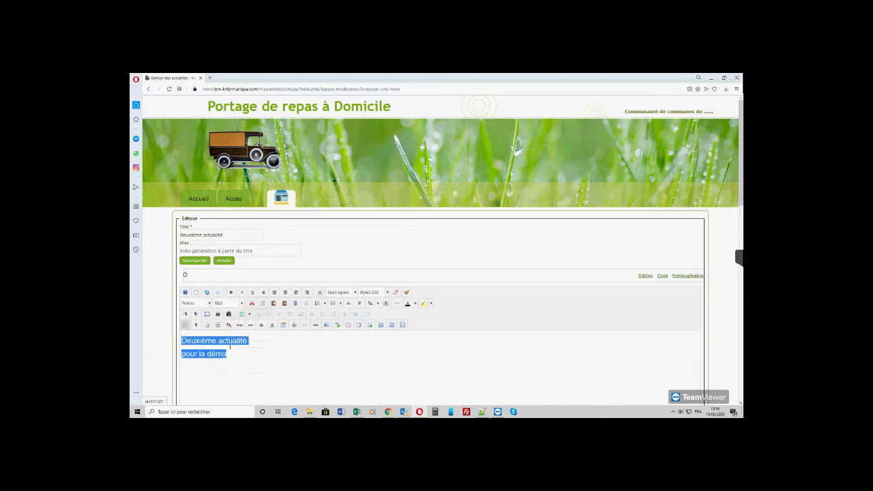
pyautogui.click(416, 304)
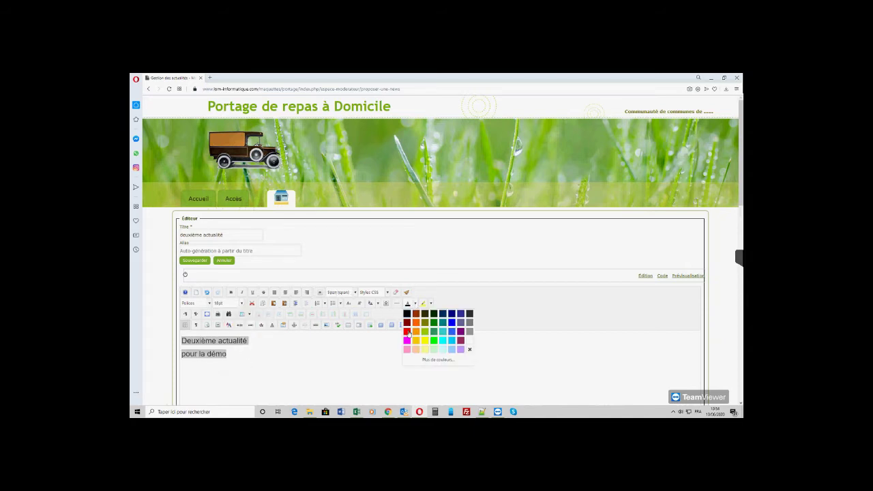
pyautogui.click(409, 334)
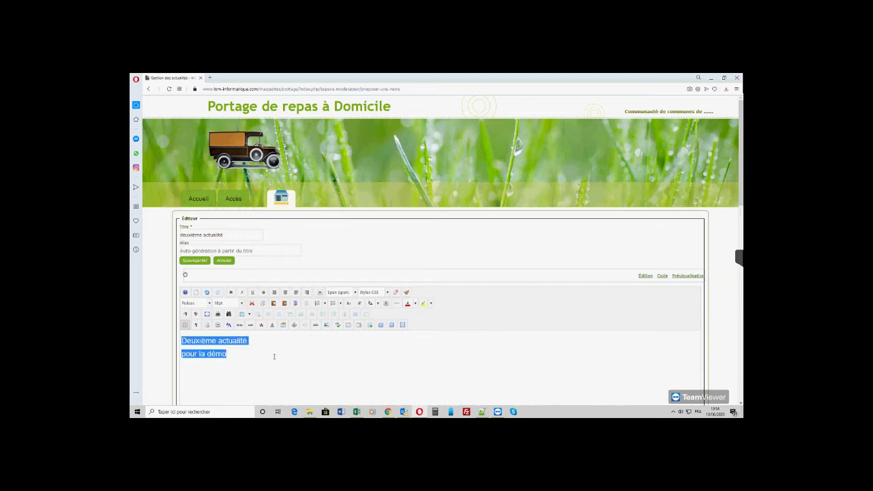
pyautogui.click(277, 356)
pyautogui.click(200, 262)
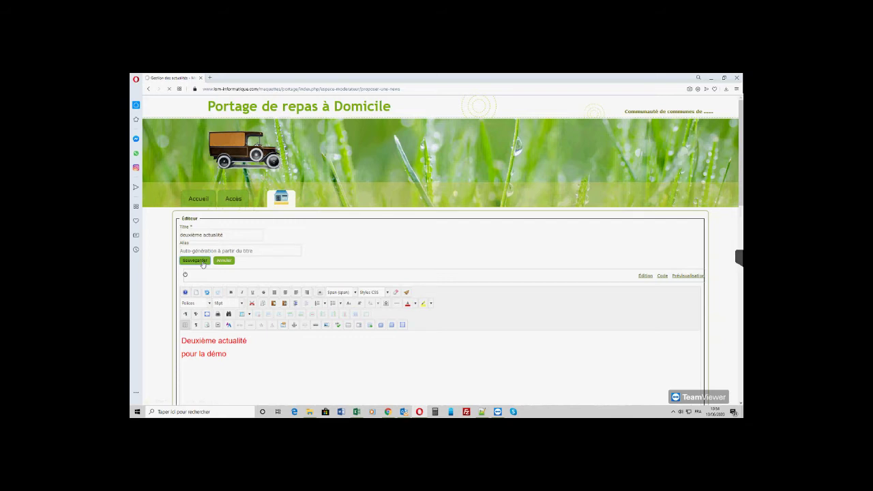
pyautogui.click(212, 197)
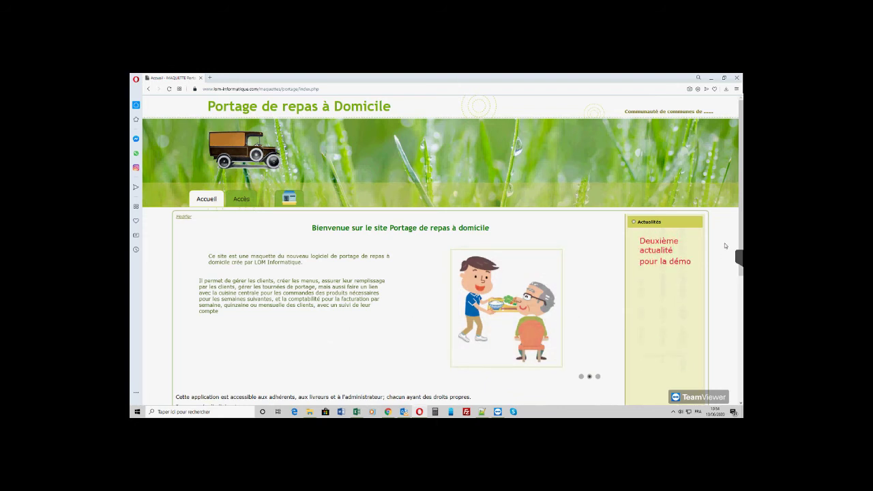
# - Log out of the moderator account with Déconnexion
pyautogui.moveTo(294, 199)
pyautogui.click(290, 214)
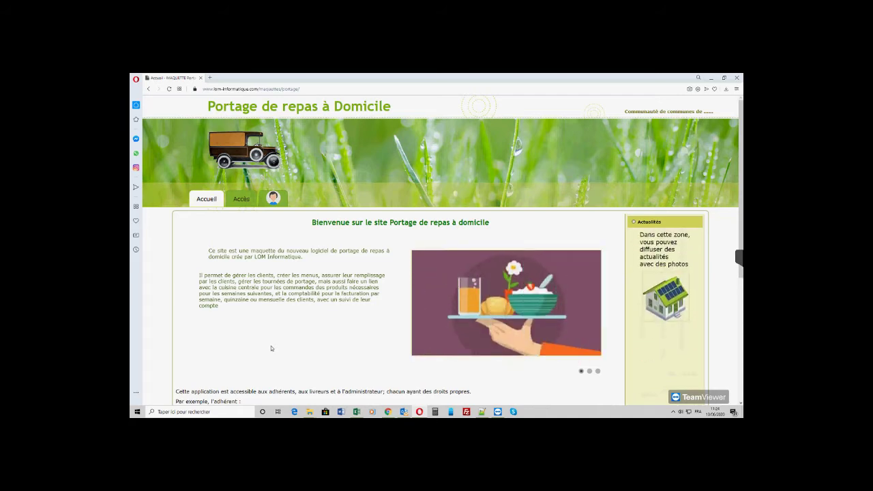
# - Sign in as adherent1 and open the member's Profil edit form
pyautogui.click(278, 201)
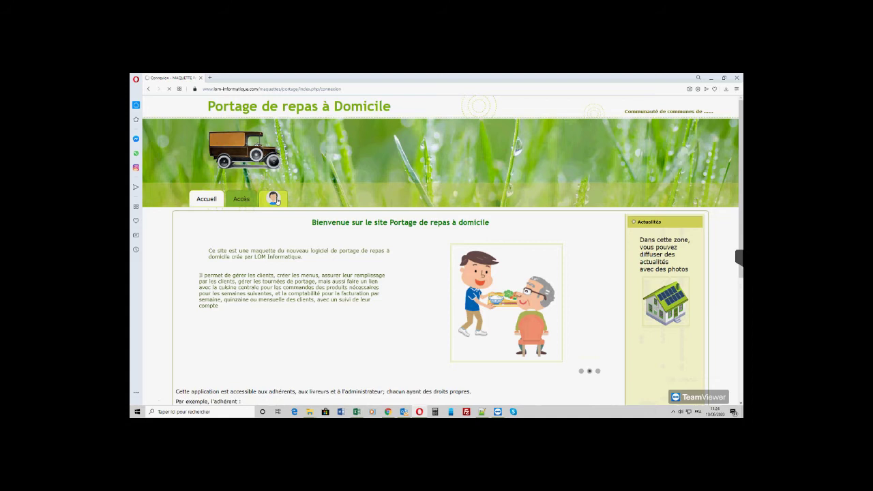
pyautogui.click(226, 225)
pyautogui.write('adherent')
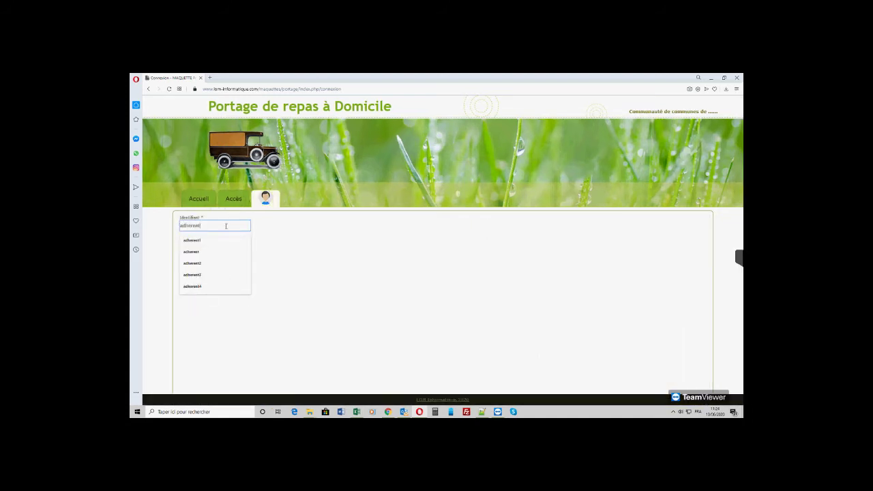
pyautogui.write('1')
pyautogui.press('Tab')
pyautogui.write('adherent1')
pyautogui.press('Return')
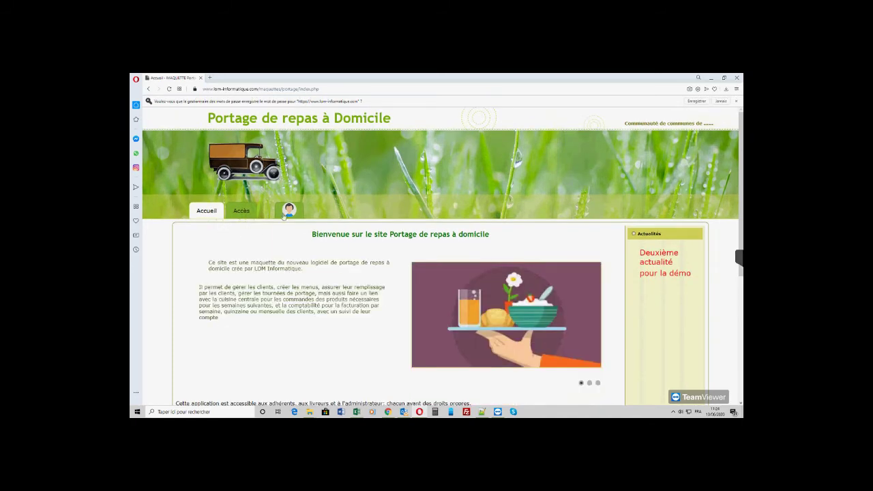
pyautogui.moveTo(288, 213)
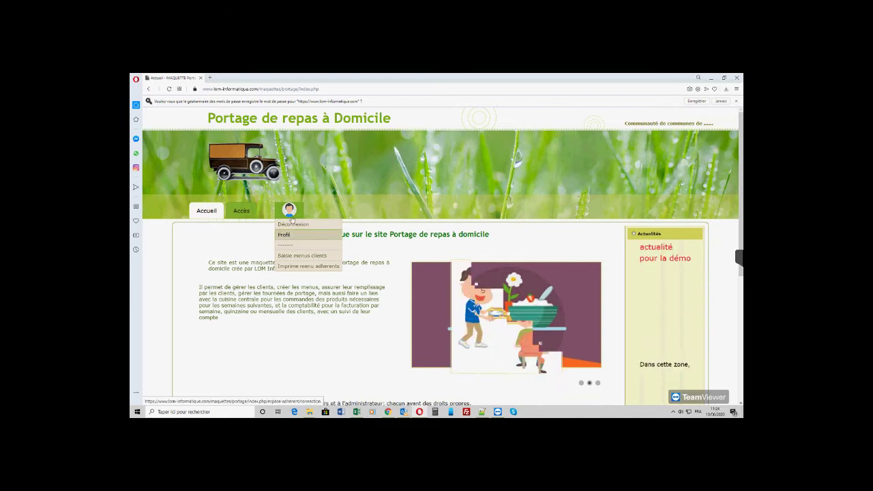
pyautogui.click(287, 236)
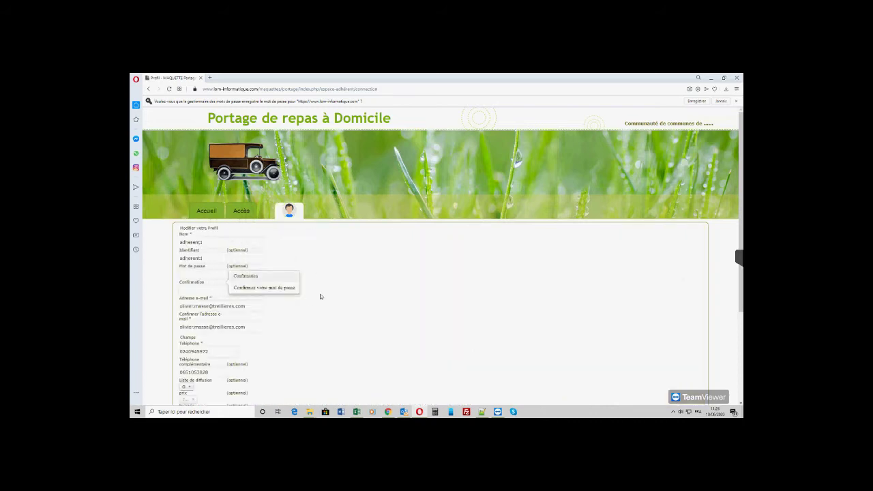
pyautogui.scroll(-1, 316, 295)
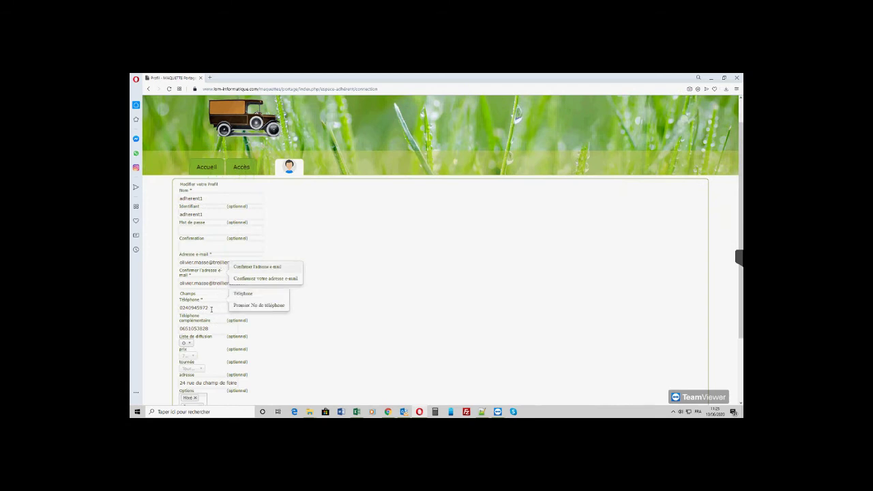
pyautogui.scroll(-1, 308, 310)
pyautogui.scroll(-1, 308, 309)
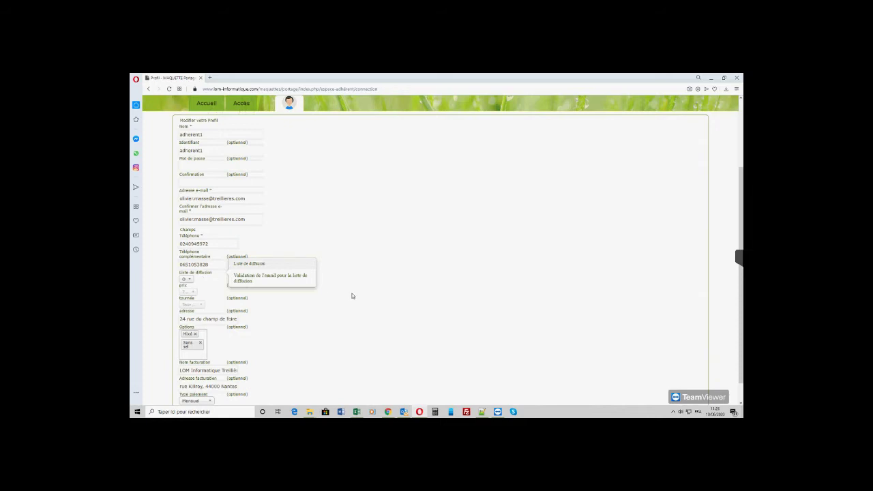
pyautogui.scroll(-1, 352, 297)
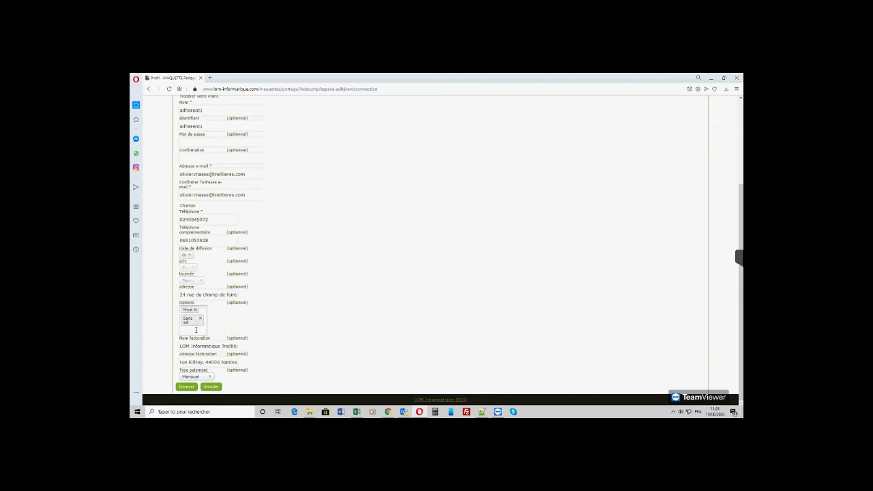
pyautogui.click(194, 330)
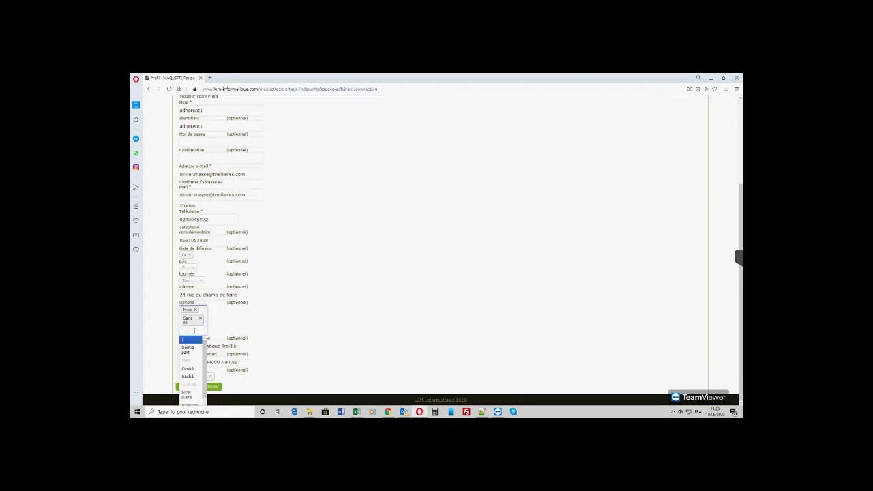
pyautogui.scroll(-1, 209, 370)
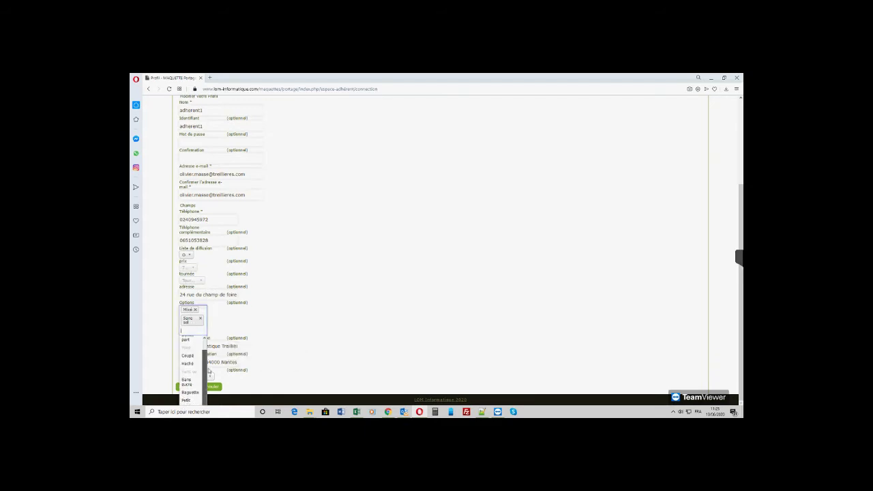
pyautogui.click(317, 279)
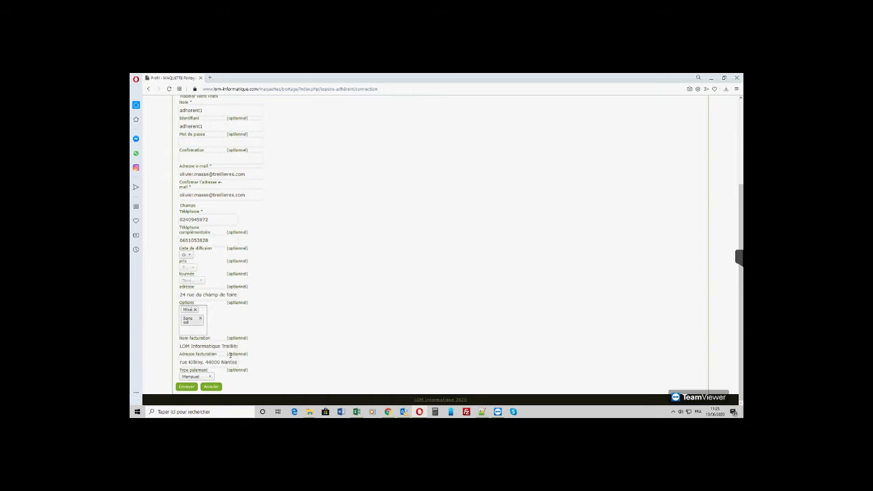
pyautogui.click(202, 346)
pyautogui.click(328, 284)
pyautogui.click(212, 379)
pyautogui.click(211, 379)
pyautogui.click(211, 379)
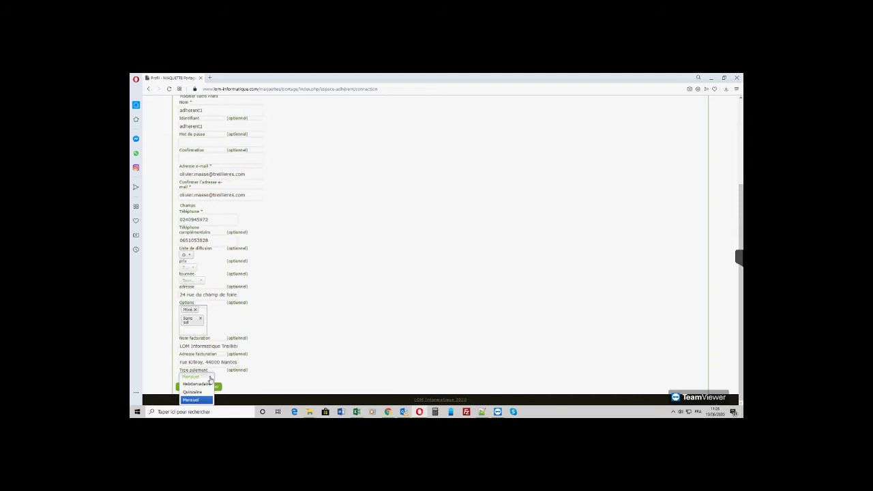
pyautogui.click(210, 379)
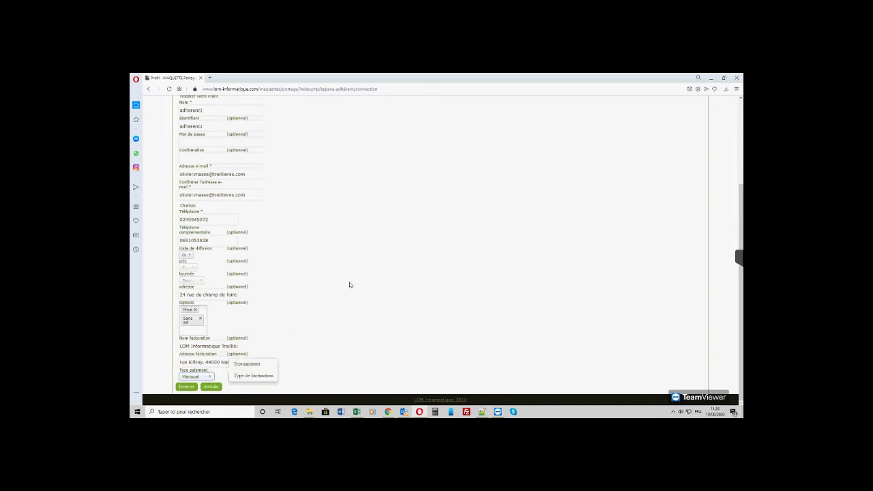
pyautogui.click(215, 389)
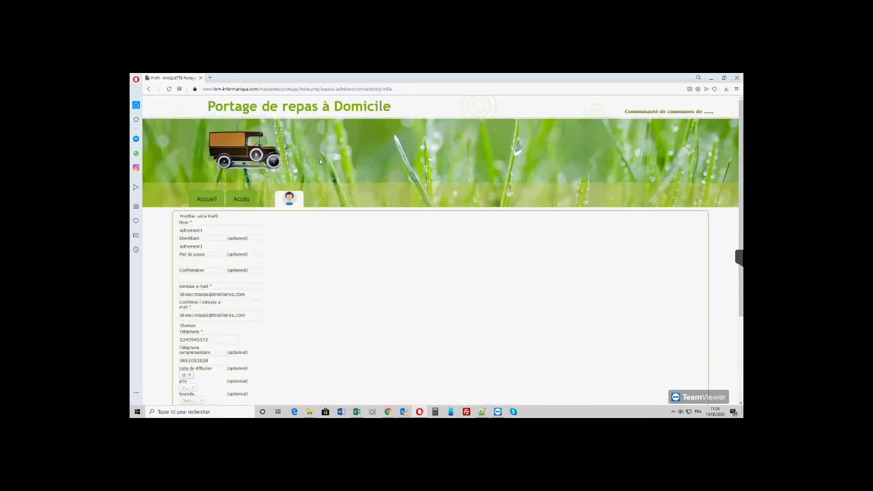
# - Log the member out and enter livreur1 in the Connexion form
pyautogui.moveTo(289, 202)
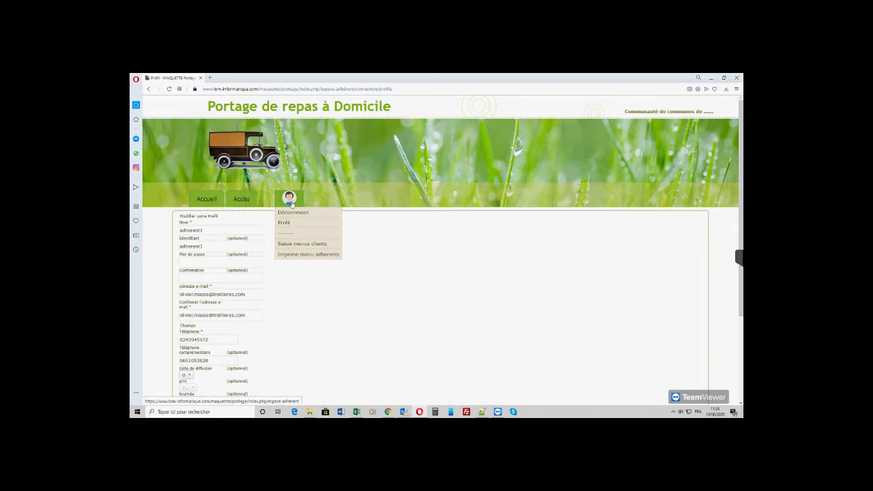
pyautogui.click(293, 213)
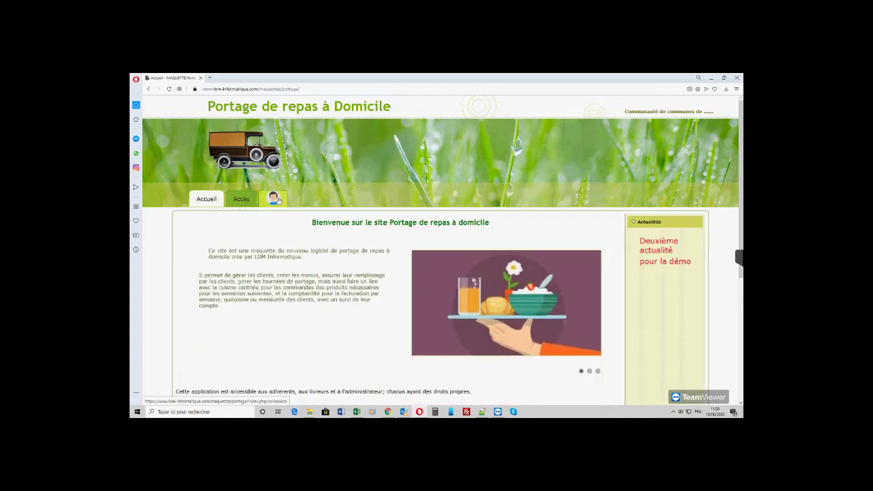
pyautogui.click(276, 198)
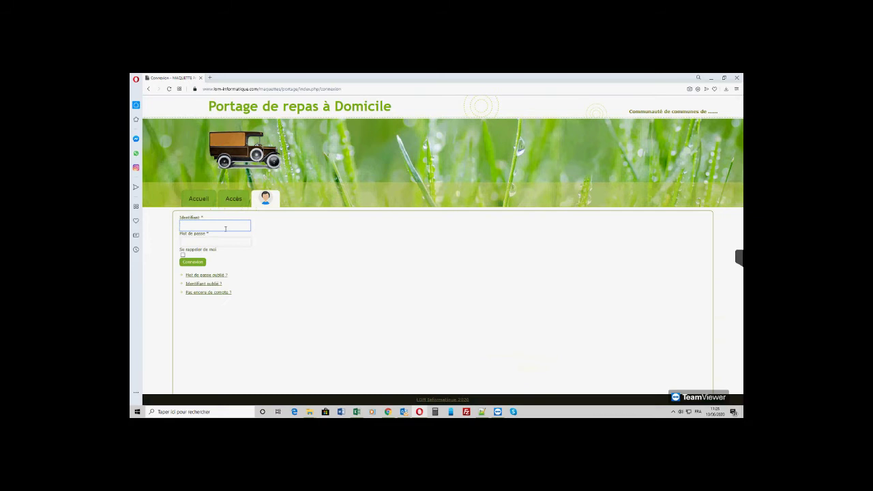
pyautogui.write('livreur1')
pyautogui.press('Tab')
# - Enter the driver's password and sign in as livreur1
pyautogui.write('********')
pyautogui.press('Return')
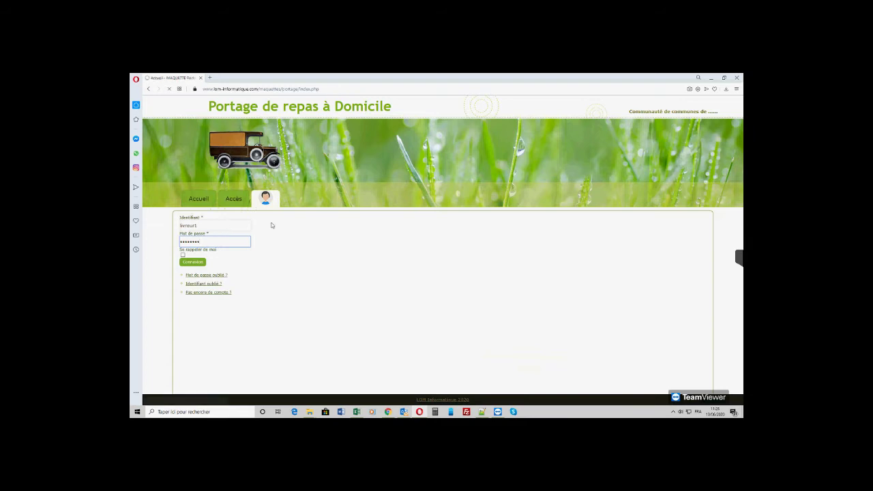
pyautogui.moveTo(288, 210)
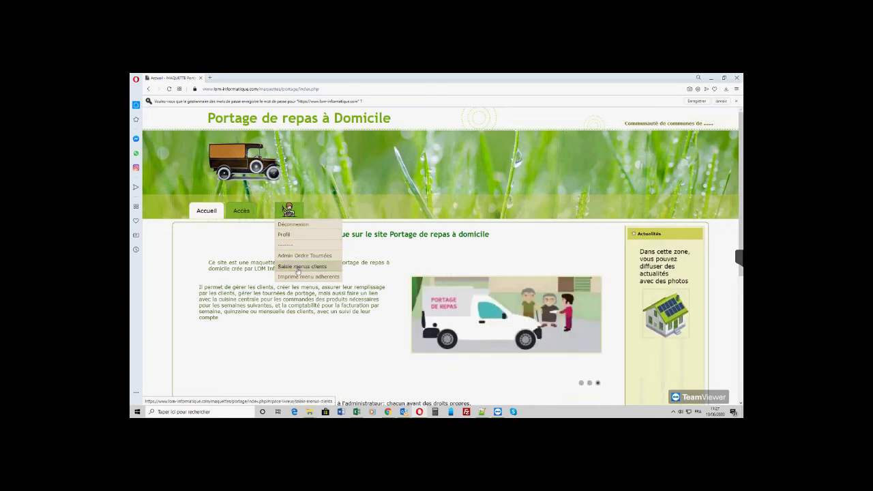
# - View the Saisie menus clients page, then log the delivery driver out
pyautogui.click(297, 268)
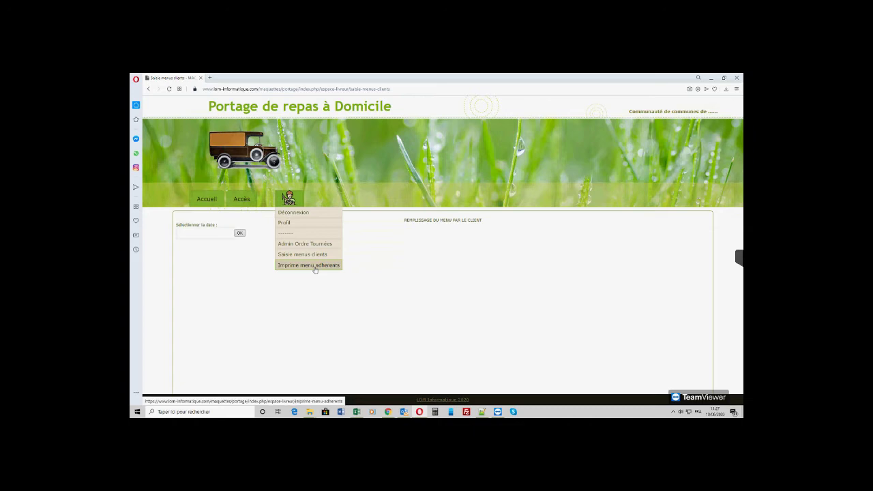
pyautogui.click(289, 213)
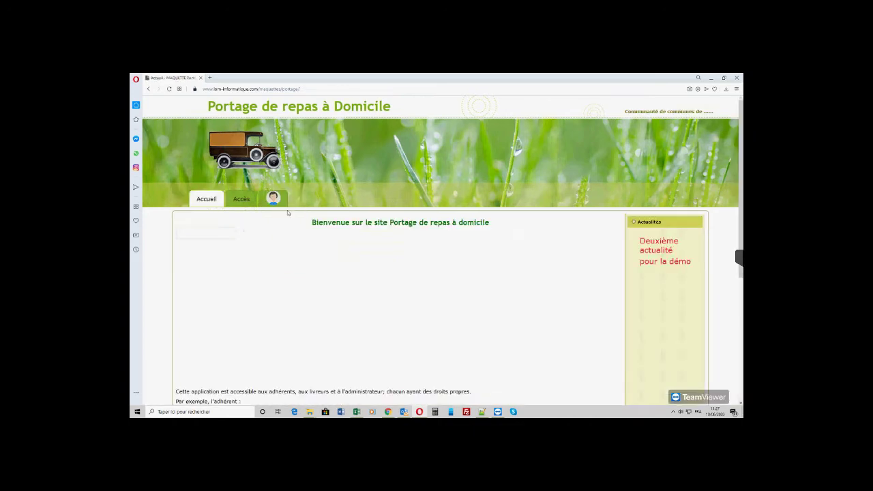
# - Sign back in with the moderateur identifiant and password
pyautogui.click(273, 199)
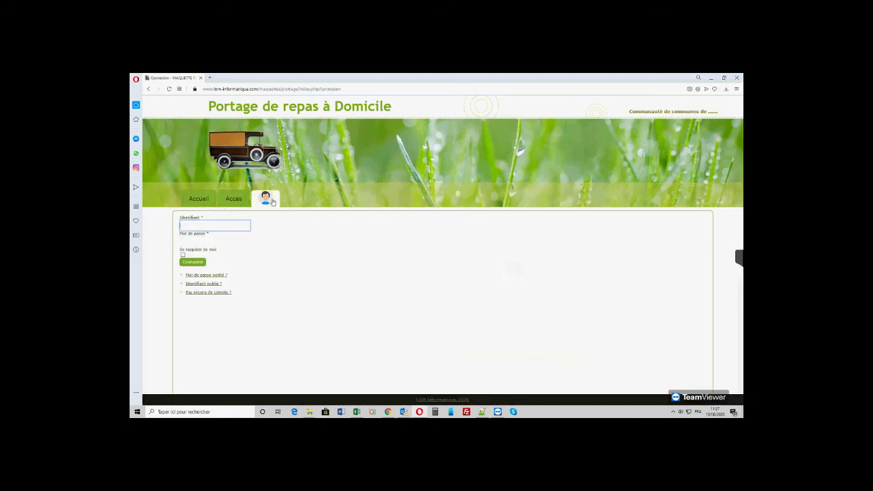
pyautogui.write('moderateur')
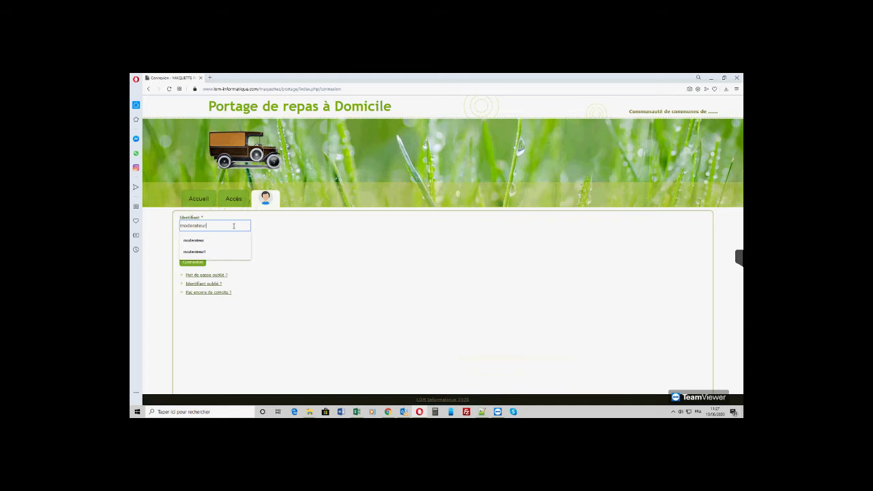
pyautogui.press('Tab')
pyautogui.write('********')
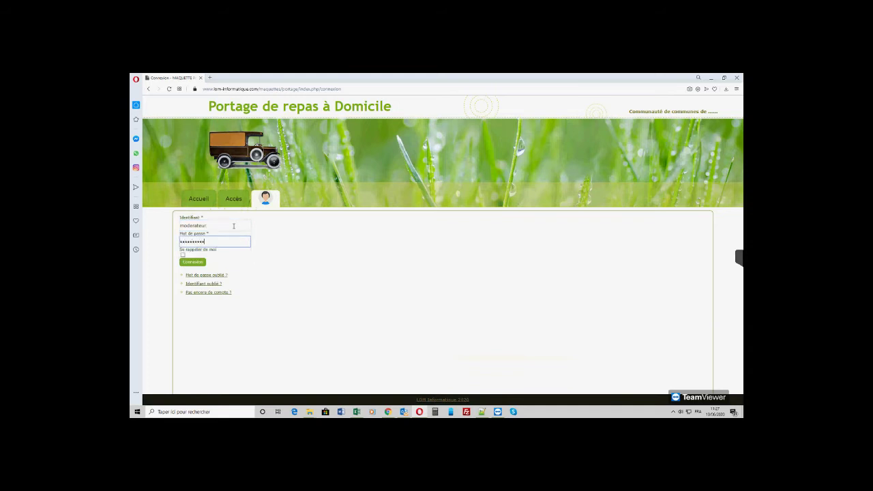
pyautogui.press('Return')
pyautogui.moveTo(289, 213)
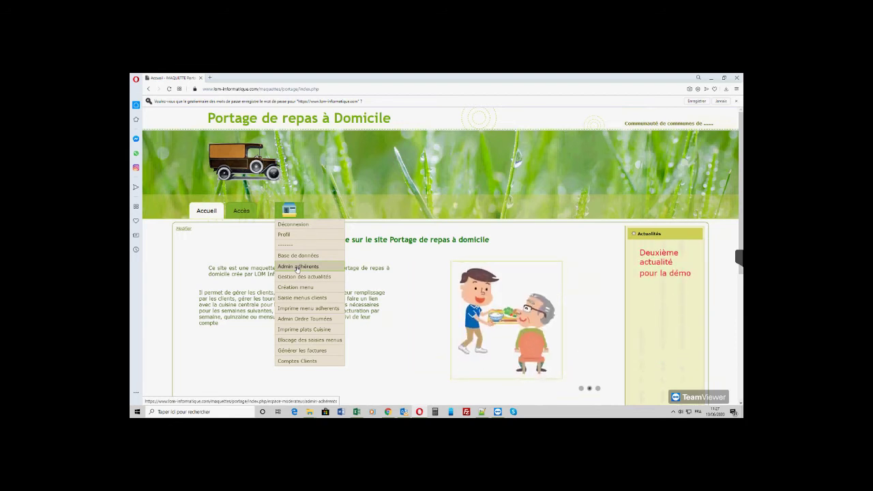
# - Open Admin adhérents to list members with their tours, prices and payment types
pyautogui.click(298, 267)
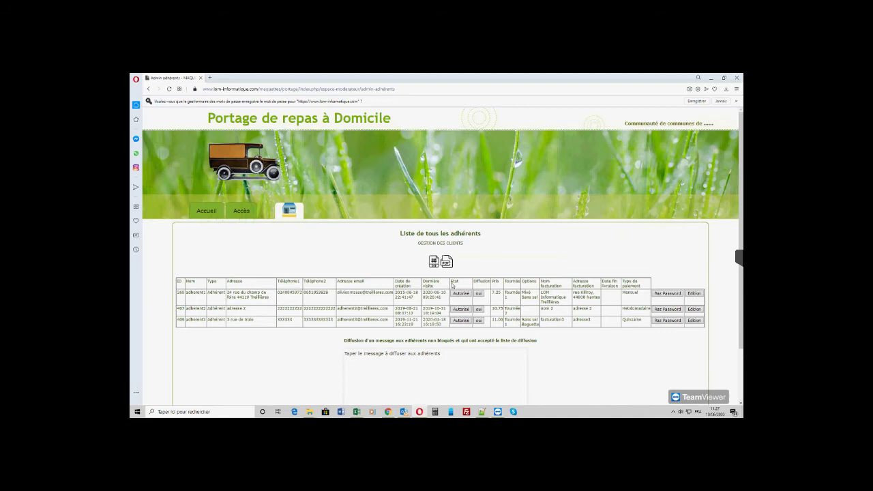
pyautogui.click(461, 285)
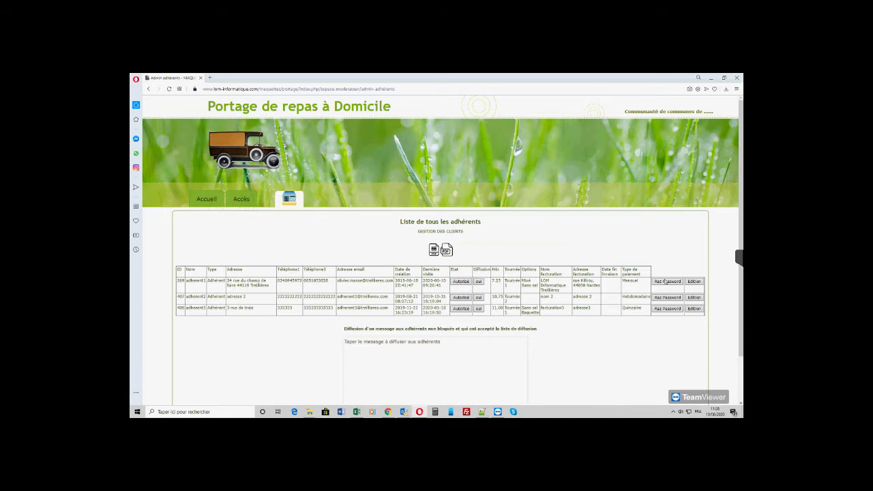
pyautogui.click(694, 281)
pyautogui.scroll(-1, 355, 295)
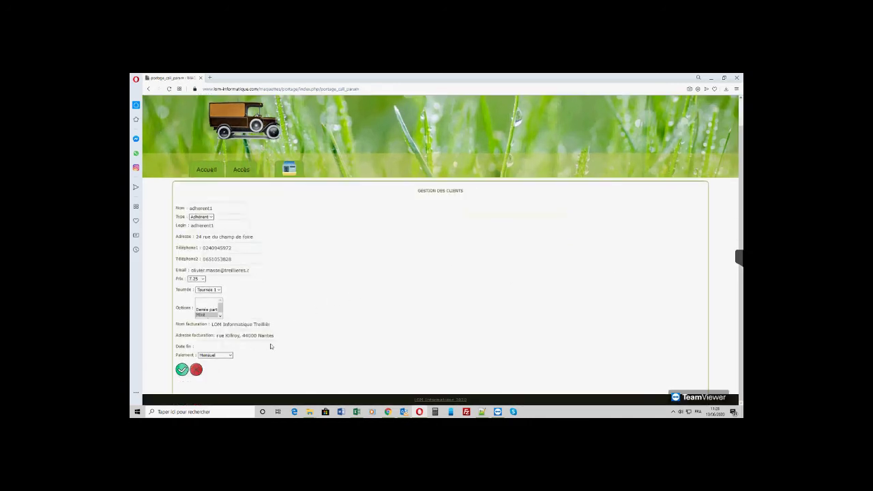
pyautogui.click(202, 279)
pyautogui.click(202, 279)
pyautogui.click(182, 369)
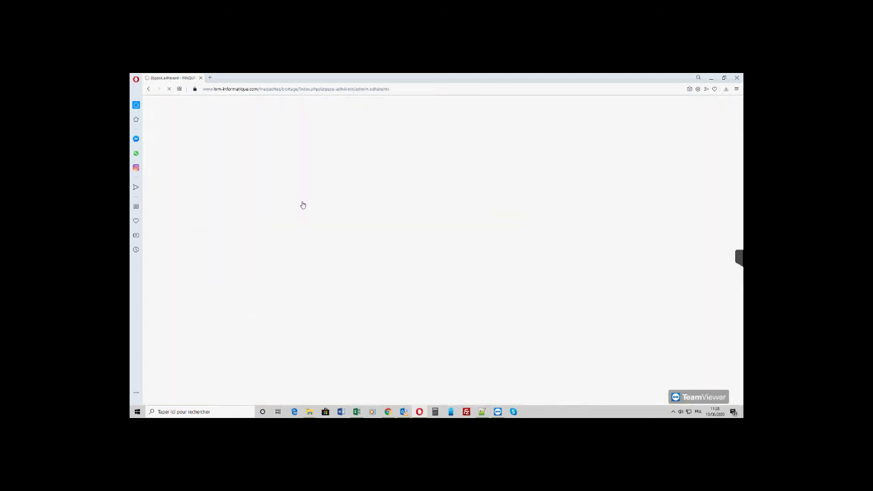
pyautogui.moveTo(297, 199)
pyautogui.click(302, 255)
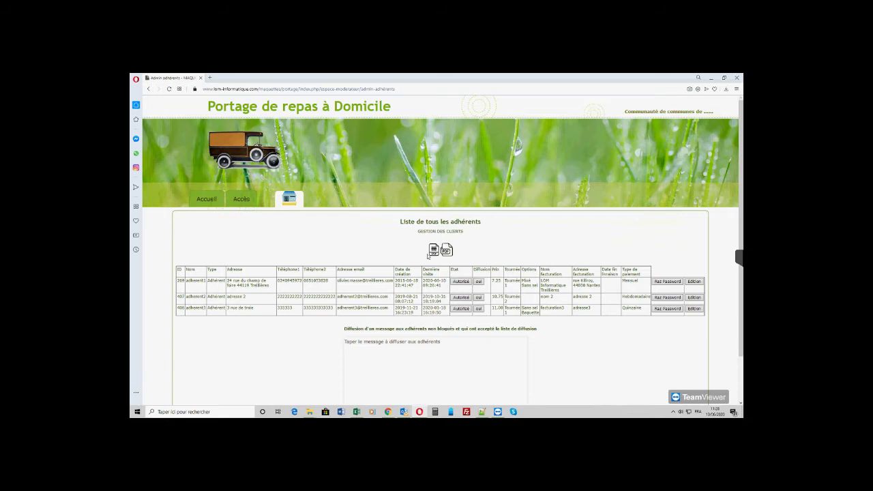
# - Go back to Accueil, then enter Espace Modérateur to review its functions
pyautogui.moveTo(292, 206)
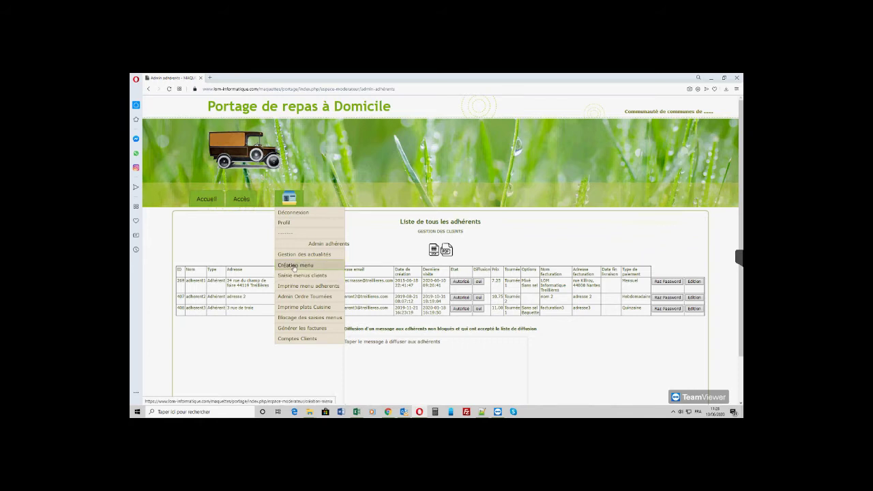
pyautogui.click(207, 199)
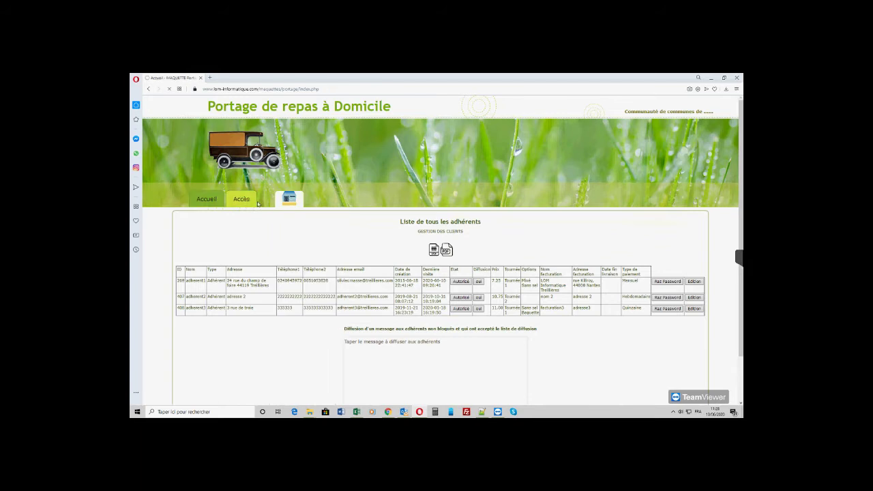
pyautogui.click(289, 199)
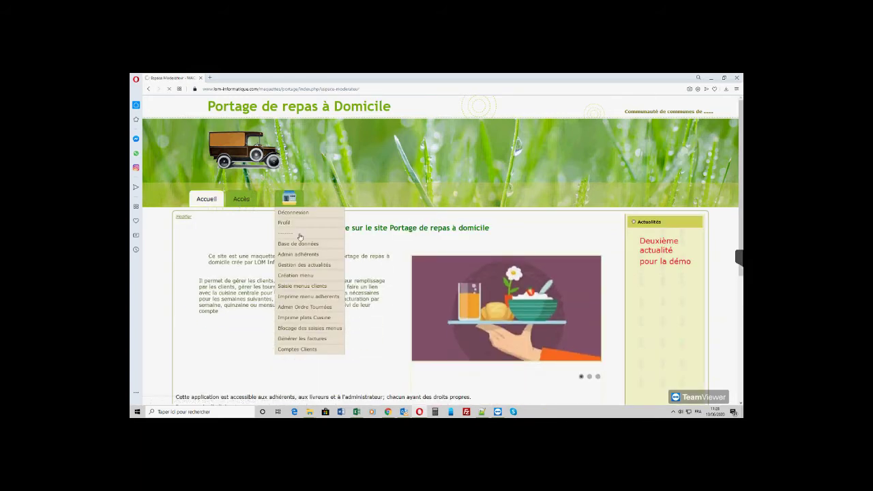
pyautogui.moveTo(284, 202)
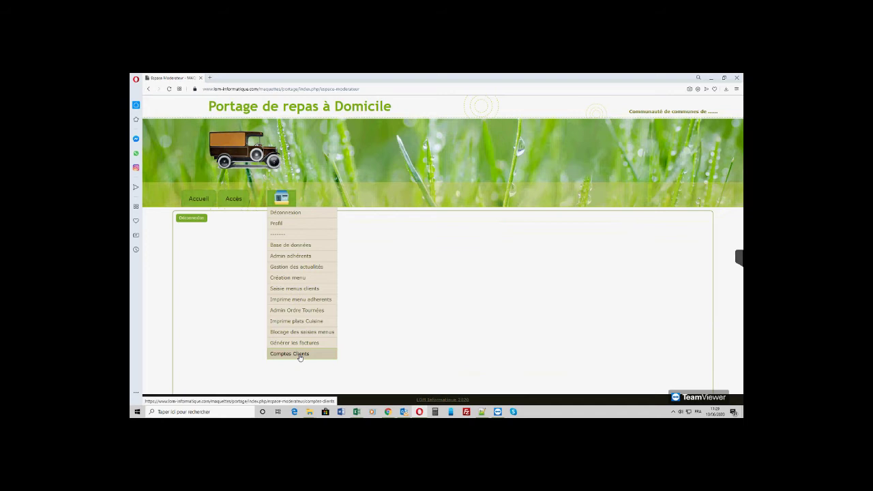
# - Log out of the moderator account and bring up the Connexion login page
pyautogui.click(284, 215)
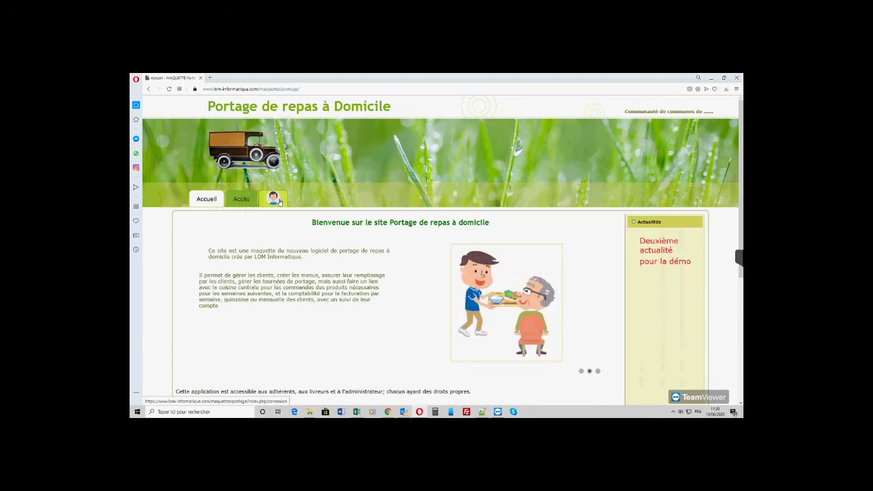
pyautogui.click(279, 199)
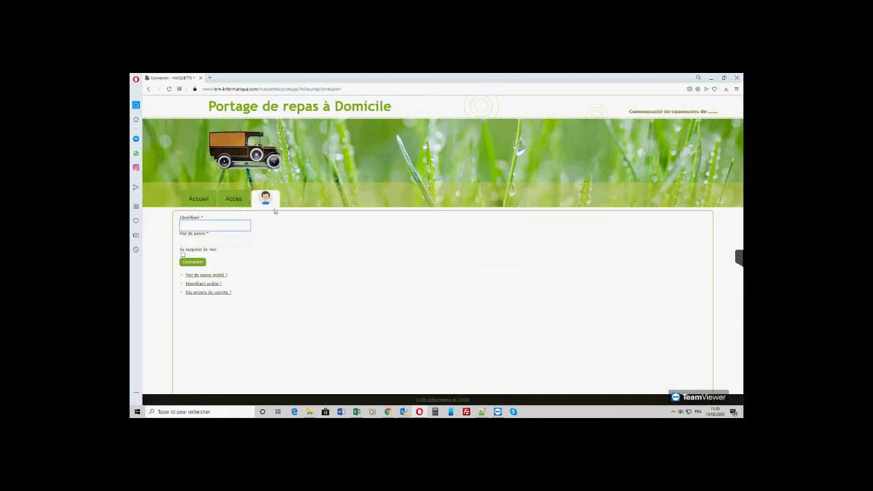
# - Open 'Pas encore de compte ?' and fill in the member's name, username, password and confirmation
pyautogui.click(202, 294)
pyautogui.click(198, 234)
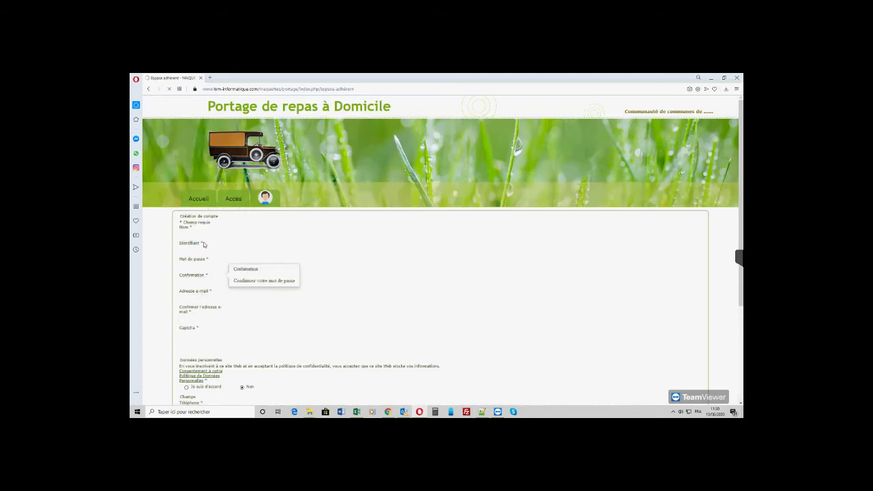
pyautogui.write('adherent 4')
pyautogui.tripleClick(198, 235)
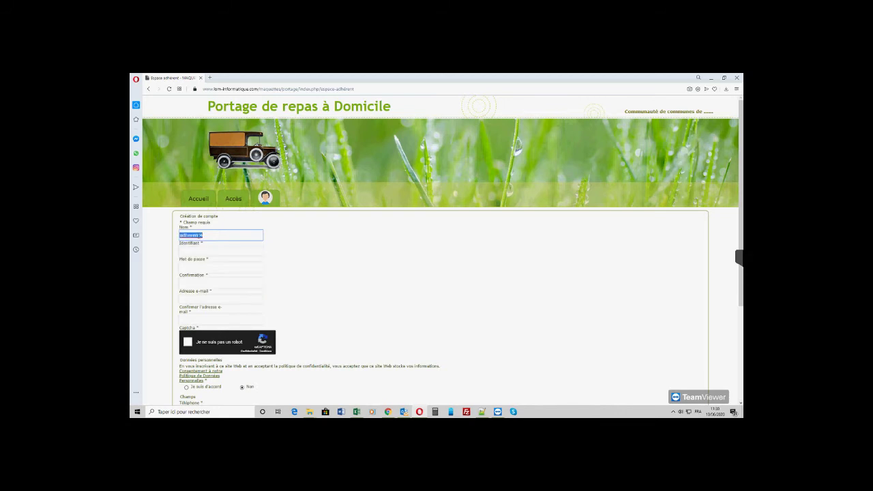
pyautogui.click(199, 251)
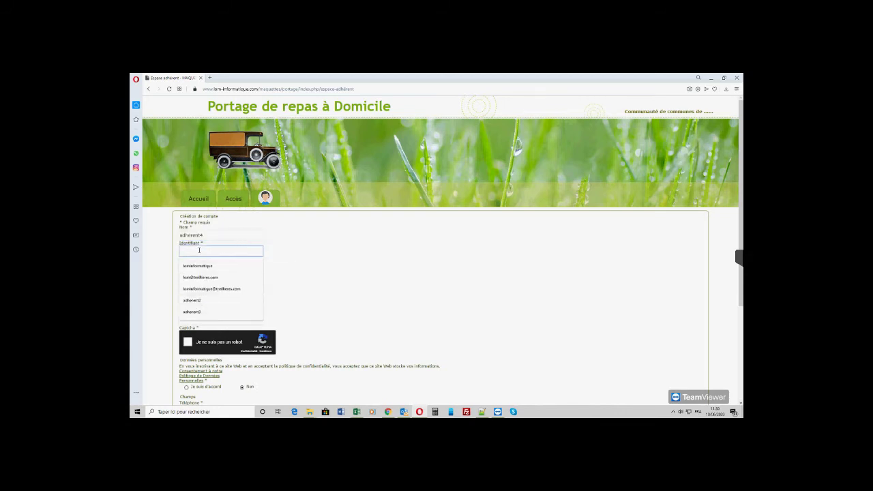
pyautogui.write('adherent4')
pyautogui.press('Tab')
pyautogui.hotkey('ctrl', 'v')
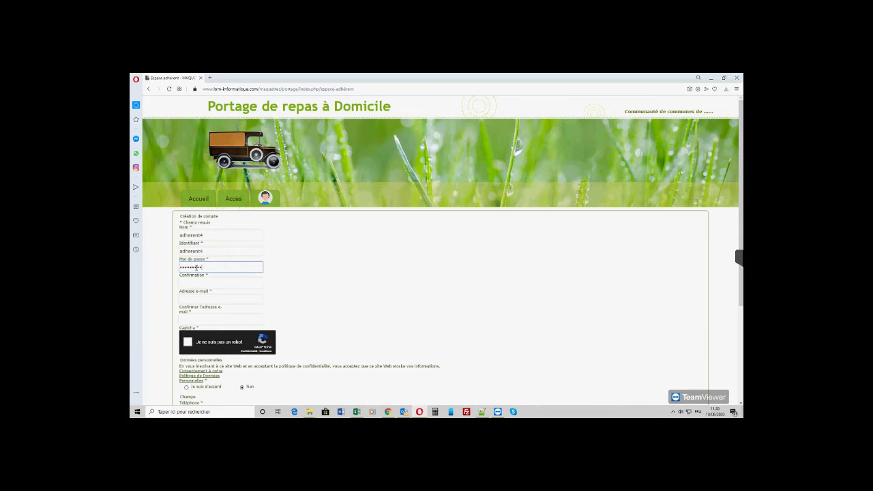
pyautogui.click(198, 282)
pyautogui.hotkey('ctrl', 'v')
# - Enter the member's e-mail in both e-mail fields and tick the reCAPTCHA
pyautogui.click(197, 299)
pyautogui.press('Tab')
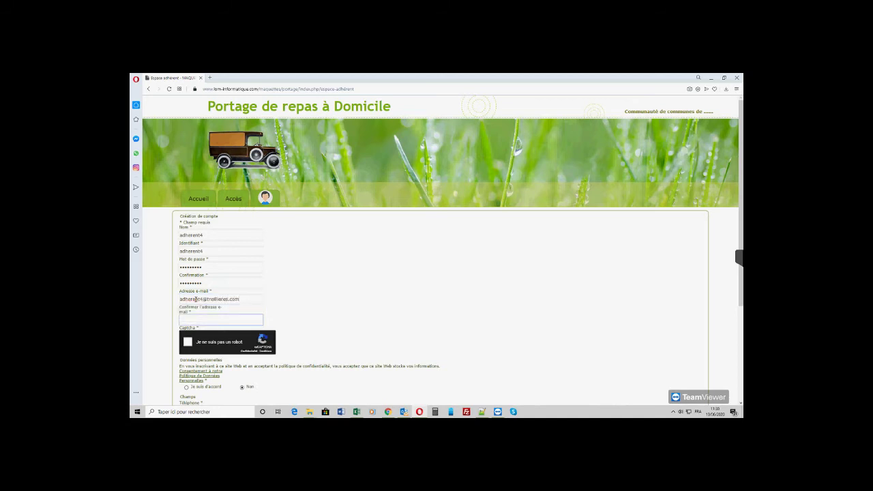
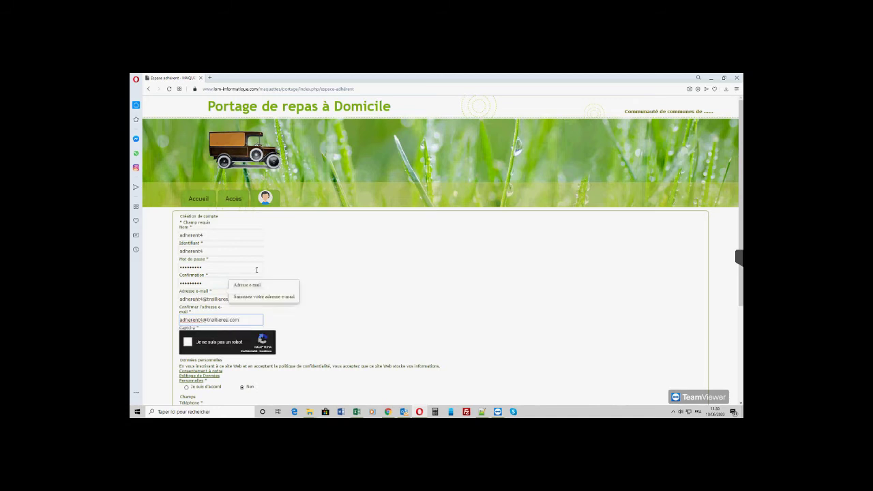
pyautogui.click(189, 345)
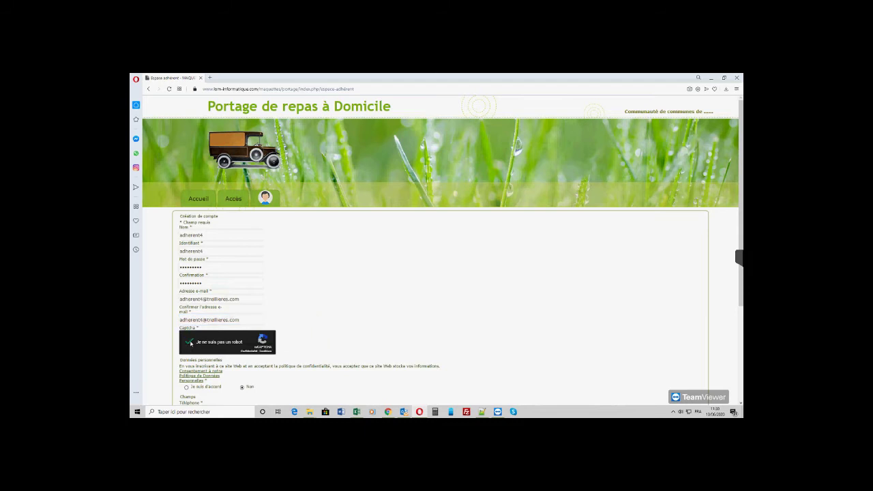
pyautogui.scroll(-2, 335, 279)
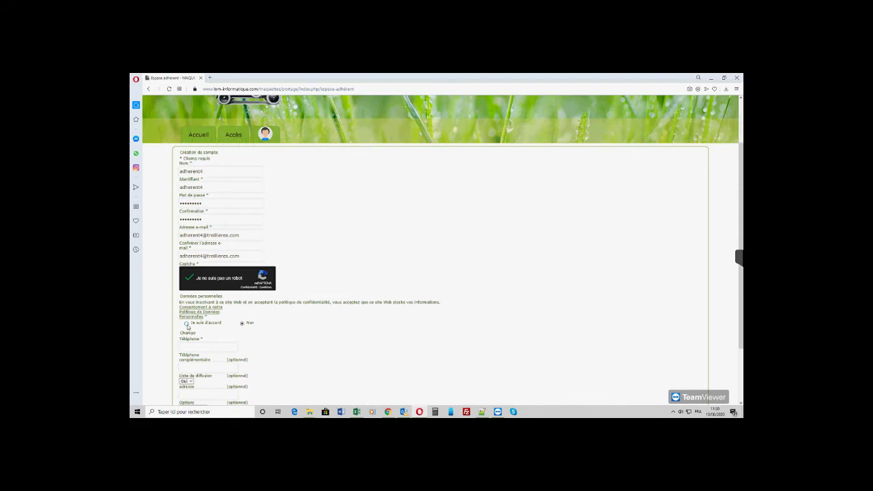
# - Accept 'Je suis d'accord', fill Téléphone with the saved number, and choose the Sans sel option
pyautogui.click(187, 324)
pyautogui.scroll(-1, 337, 331)
pyautogui.click(215, 314)
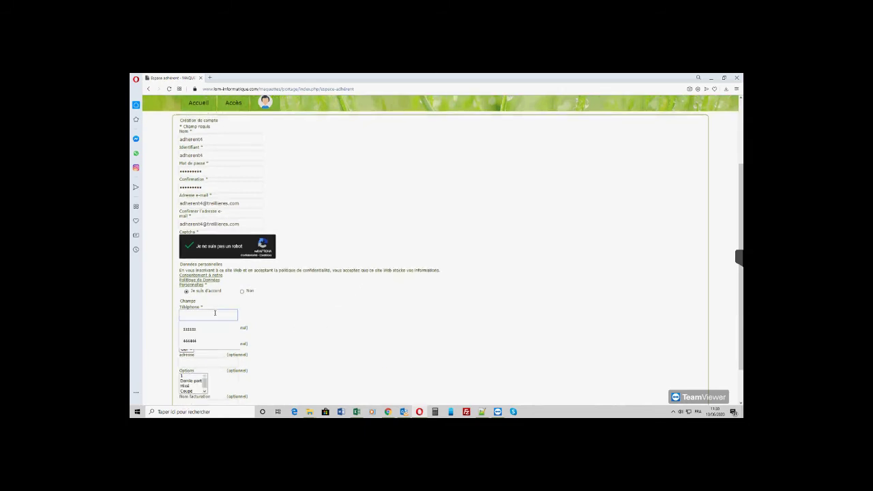
pyautogui.click(204, 341)
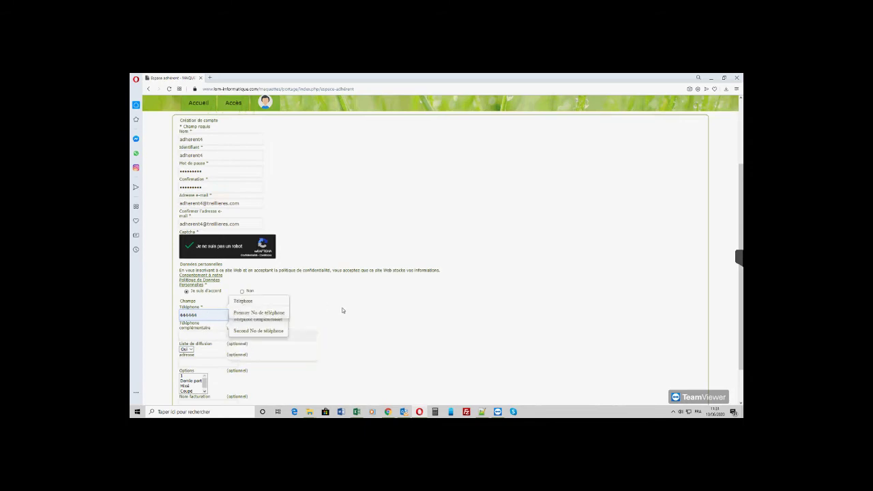
pyautogui.scroll(-1, 379, 322)
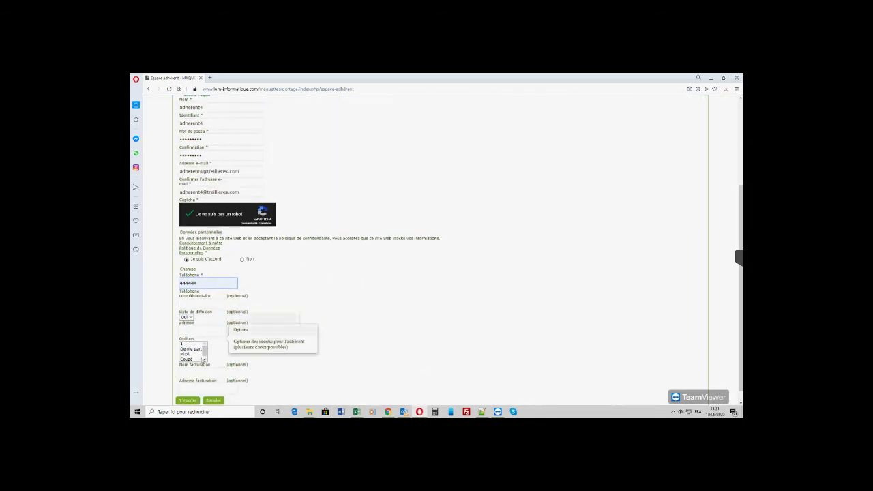
pyautogui.click(203, 360)
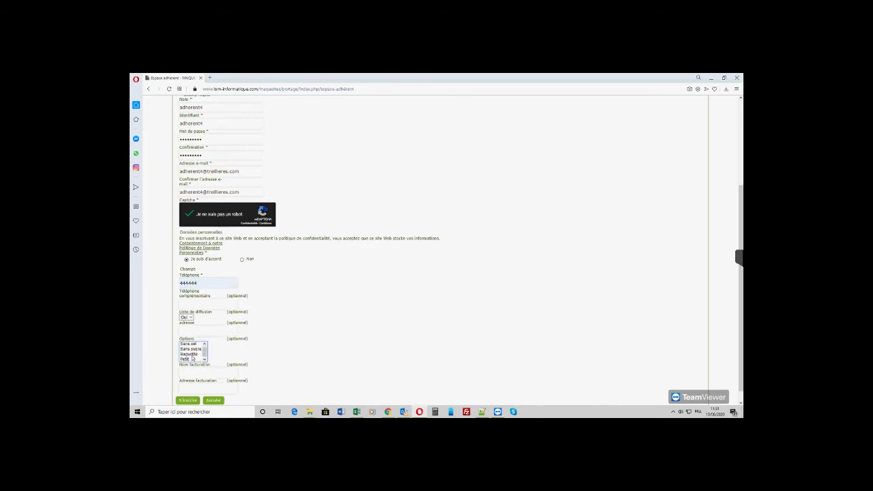
pyautogui.click(190, 344)
pyautogui.scroll(-1, 339, 322)
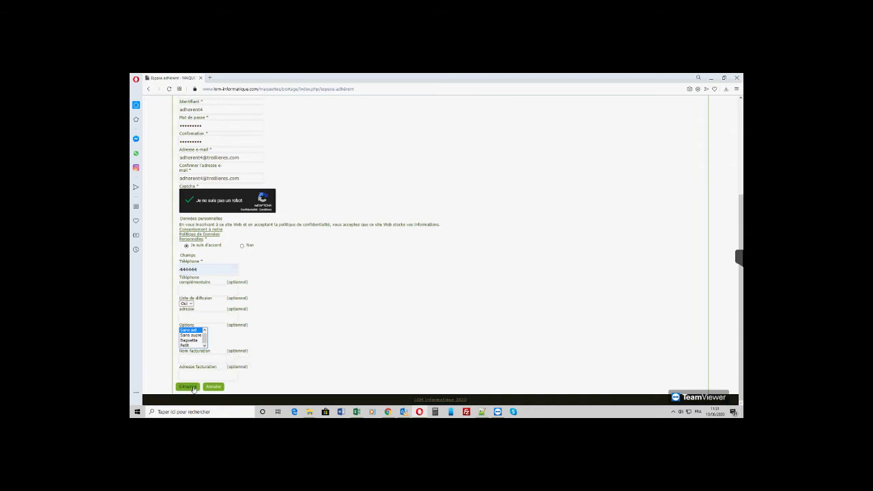
# - Submit the registration form with S'inscrire
pyautogui.click(189, 387)
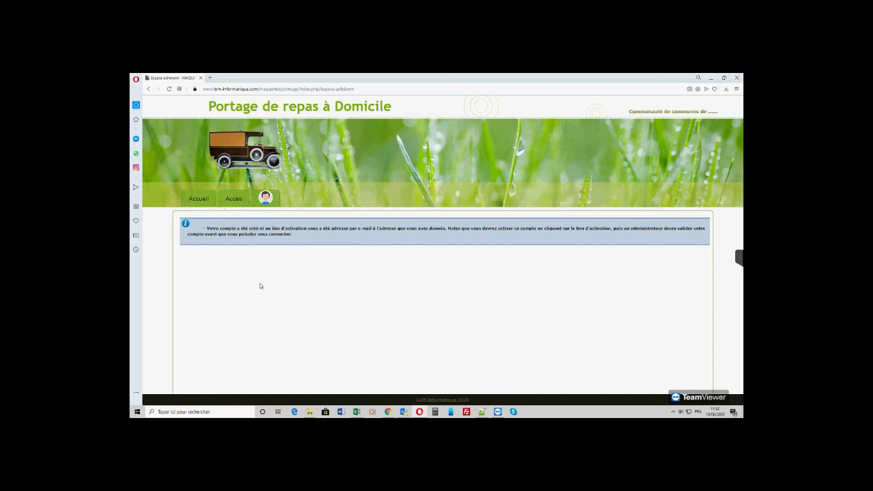
# - Attempt to sign in with the new member's username and password
pyautogui.click(266, 199)
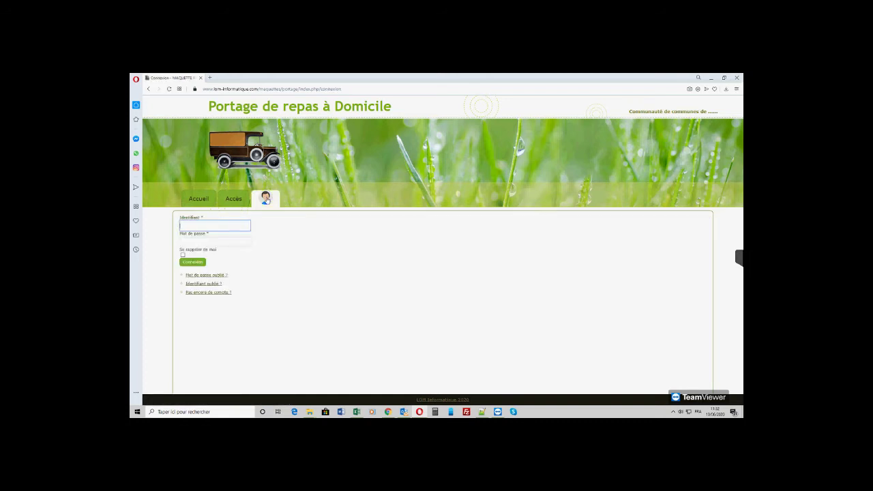
pyautogui.click(238, 225)
pyautogui.write('adherent')
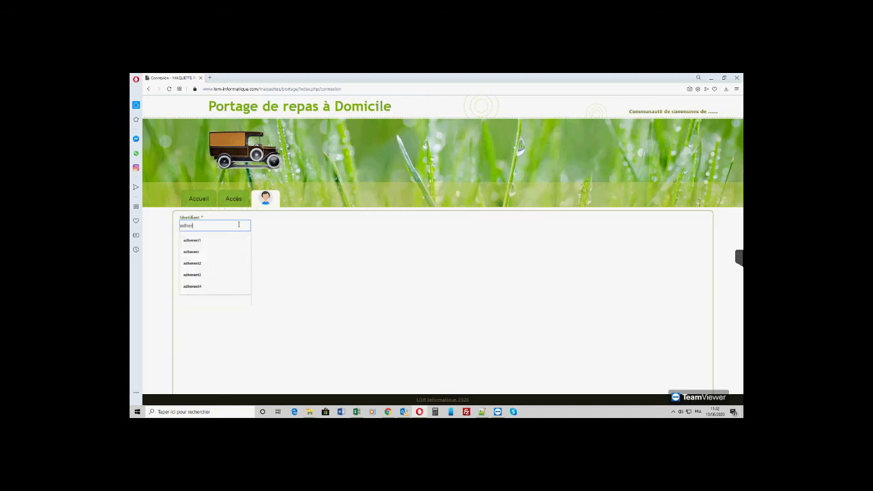
pyautogui.press('Down')
pyautogui.press('Down')
pyautogui.press('Down')
pyautogui.press('Down')
pyautogui.press('Down')
pyautogui.press('Return')
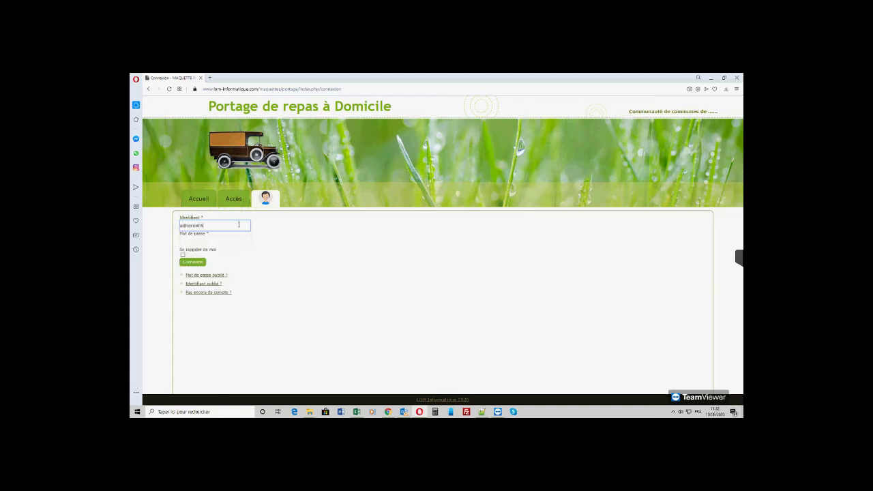
pyautogui.write('••••••')
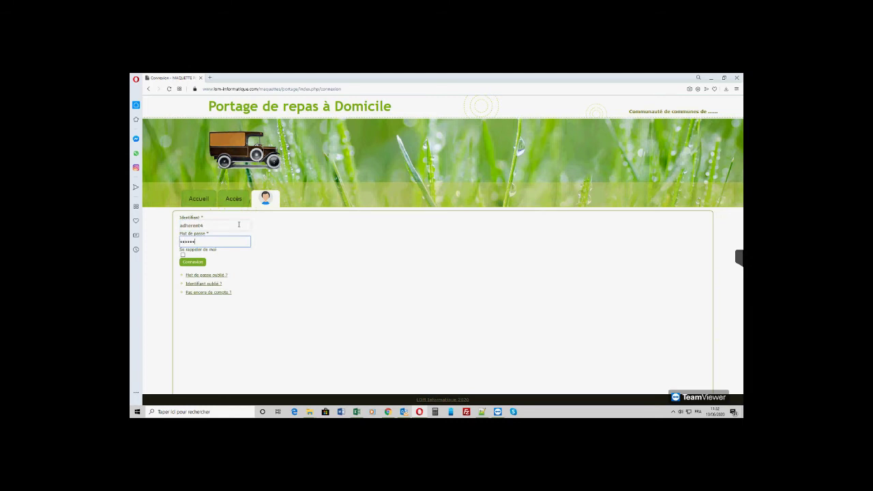
pyautogui.press('Return')
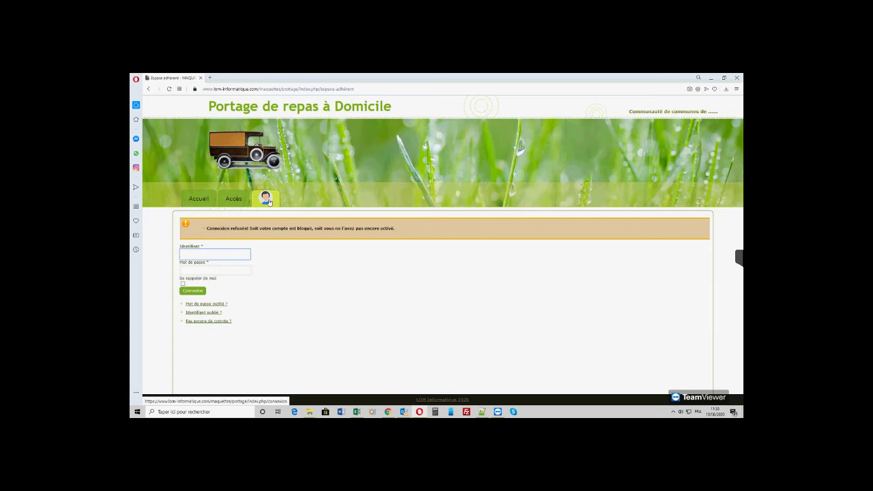
# - Sign back in with the moderator's username and password
pyautogui.click(232, 255)
pyautogui.write('moderateur')
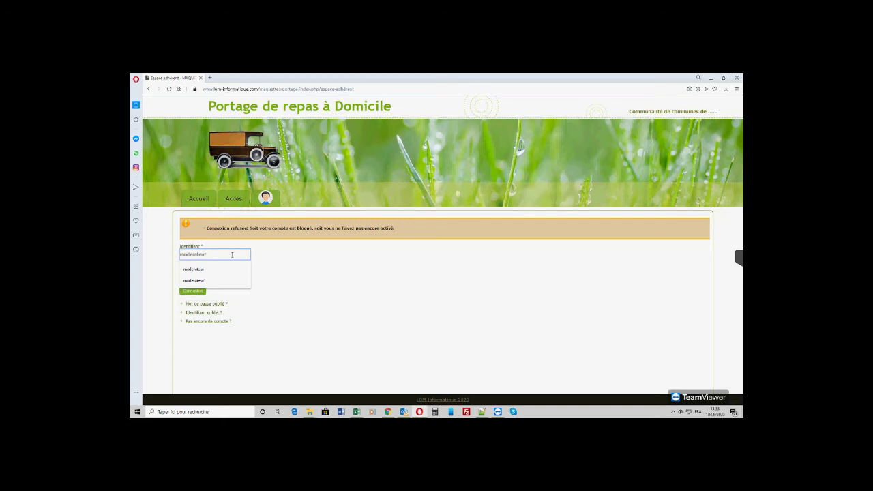
pyautogui.press('Tab')
pyautogui.write('•••••••••••')
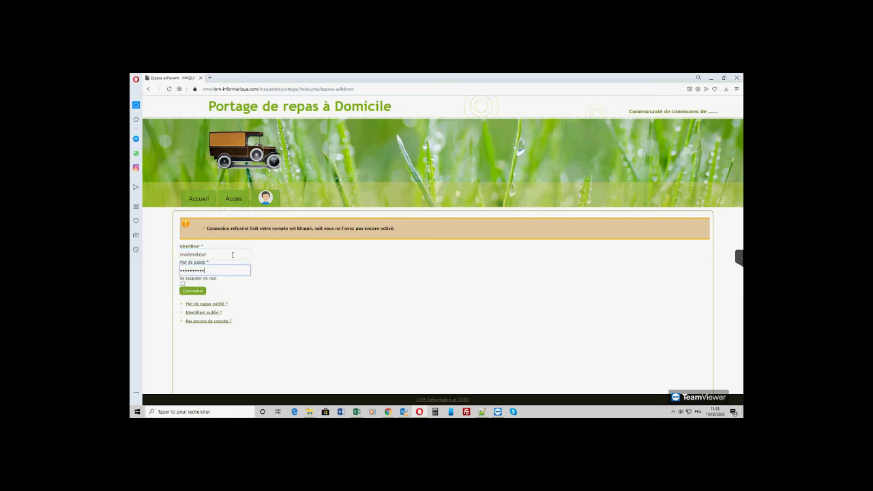
pyautogui.click(197, 293)
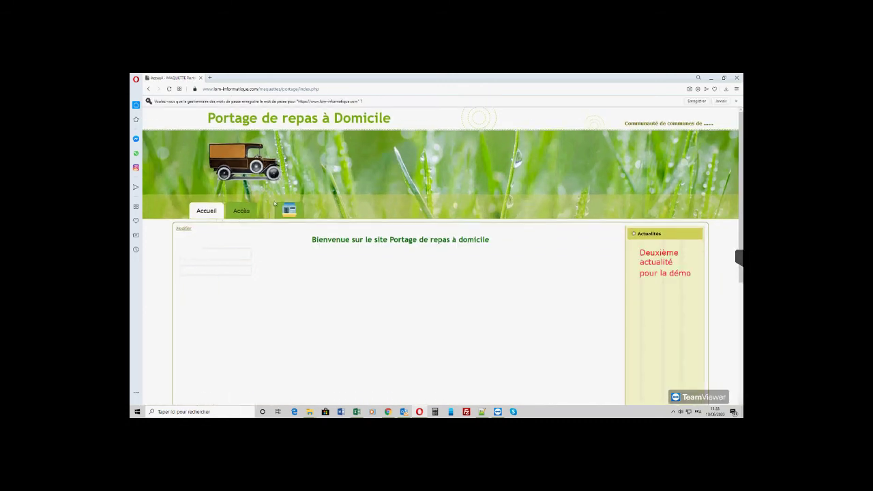
# - Show the Liste de tous les adhérents through Admin adhérents
pyautogui.moveTo(289, 210)
pyautogui.moveTo(305, 258)
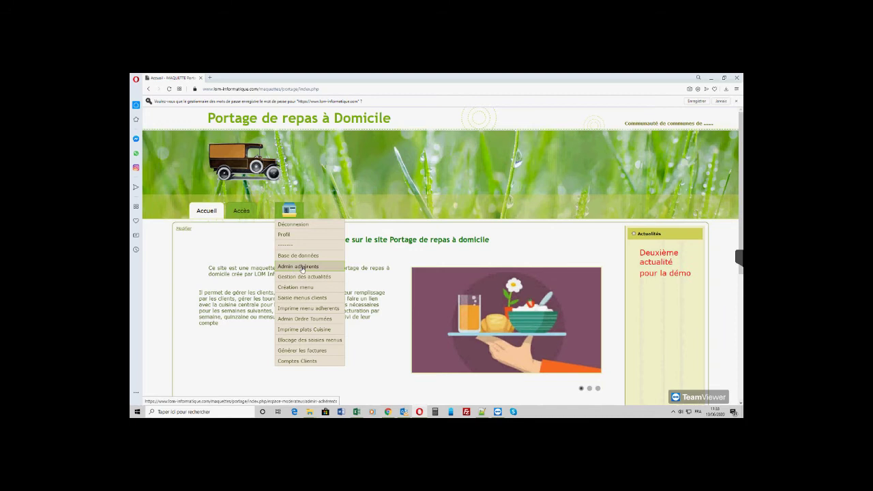
pyautogui.click(304, 266)
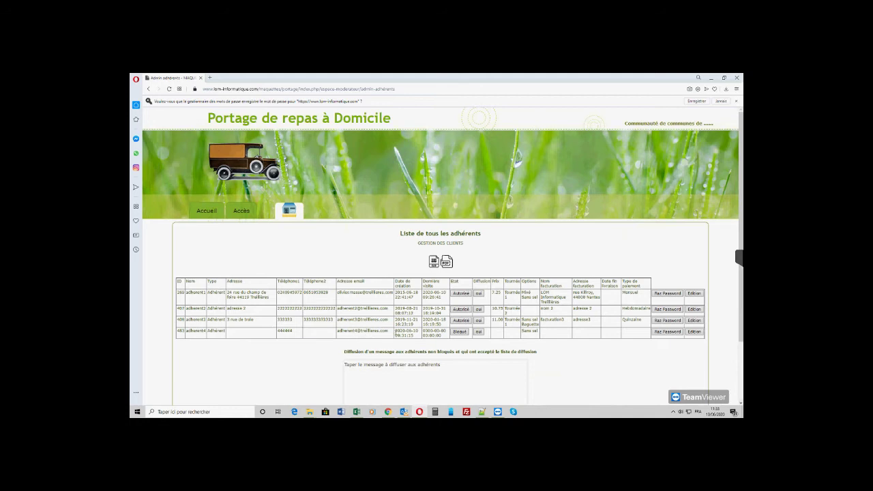
# - Switch the fourth member from Bloqué to Autorisé and open their Edition form
pyautogui.click(461, 333)
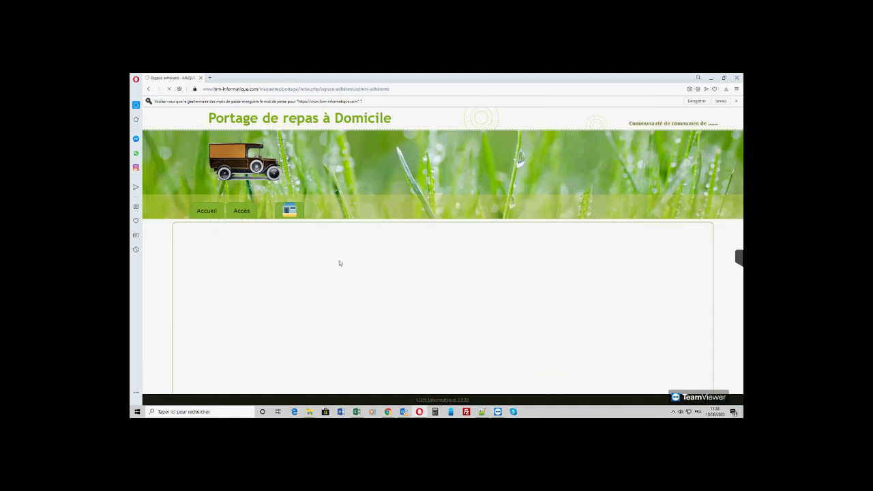
pyautogui.moveTo(290, 200)
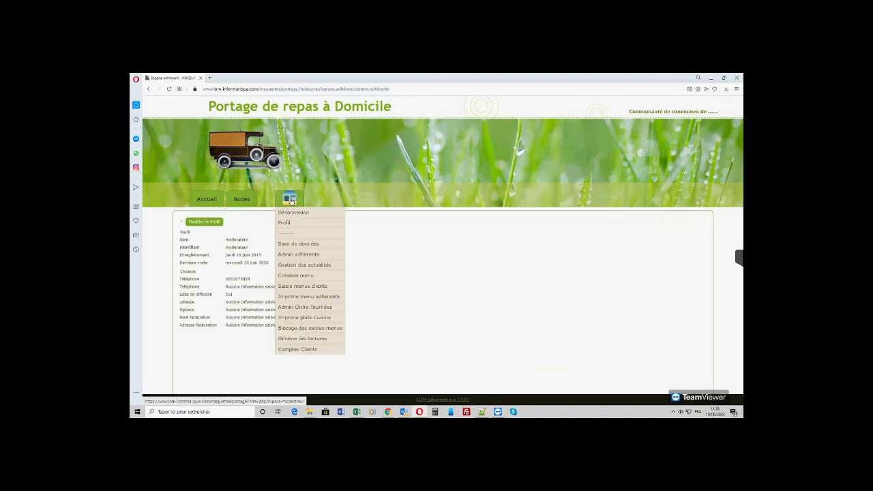
pyautogui.click(310, 255)
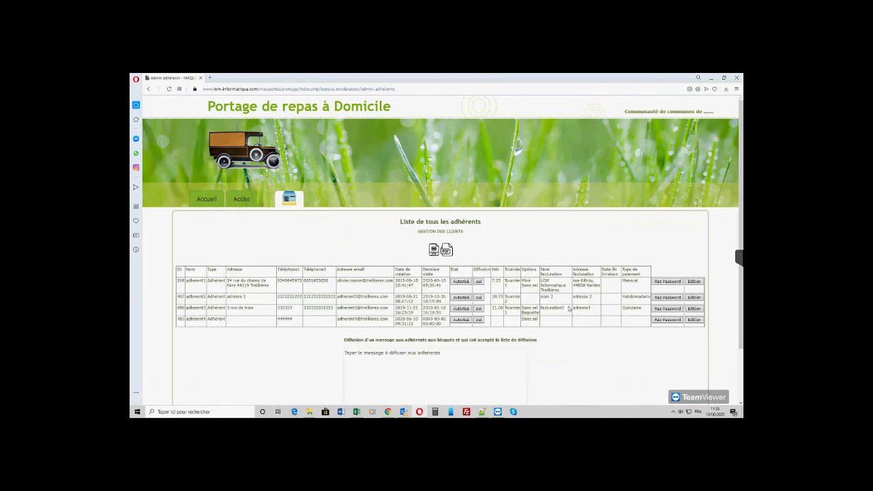
pyautogui.click(696, 321)
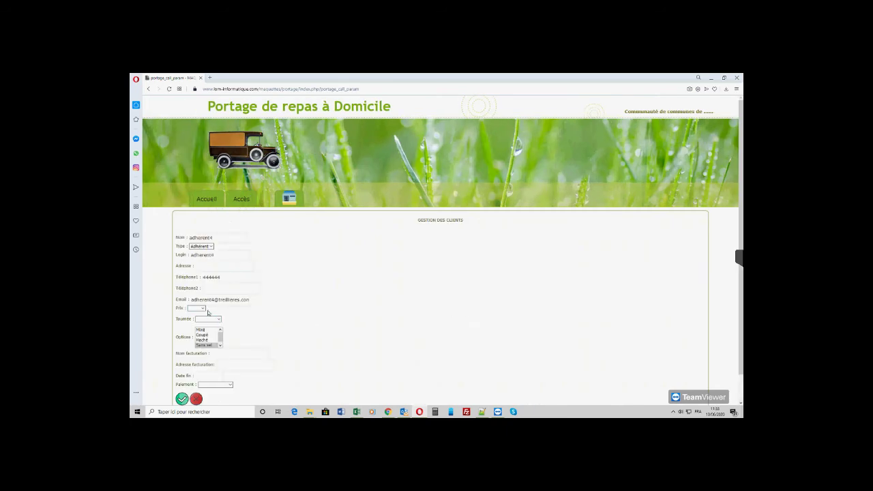
# - Save the fourth member's Prix as 11.00, then log out of the moderator account
pyautogui.click(198, 308)
pyautogui.click(196, 324)
pyautogui.scroll(-1, 273, 307)
pyautogui.click(184, 374)
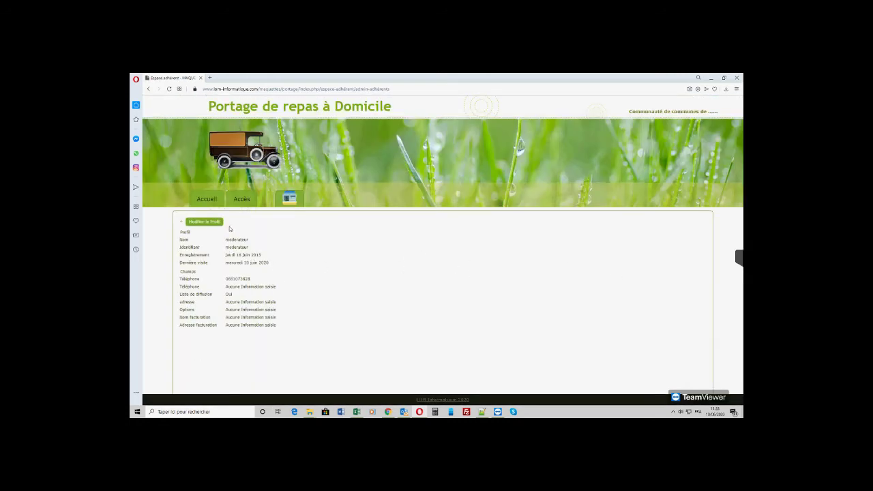
pyautogui.click(291, 197)
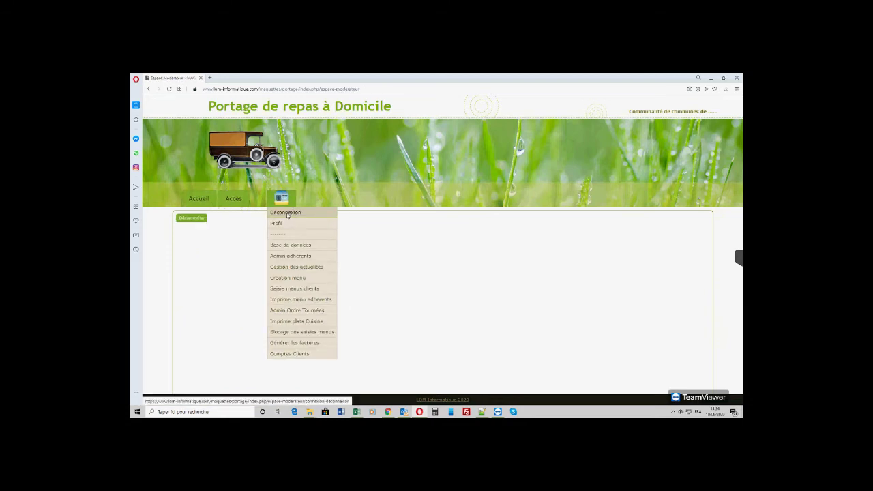
pyautogui.click(287, 214)
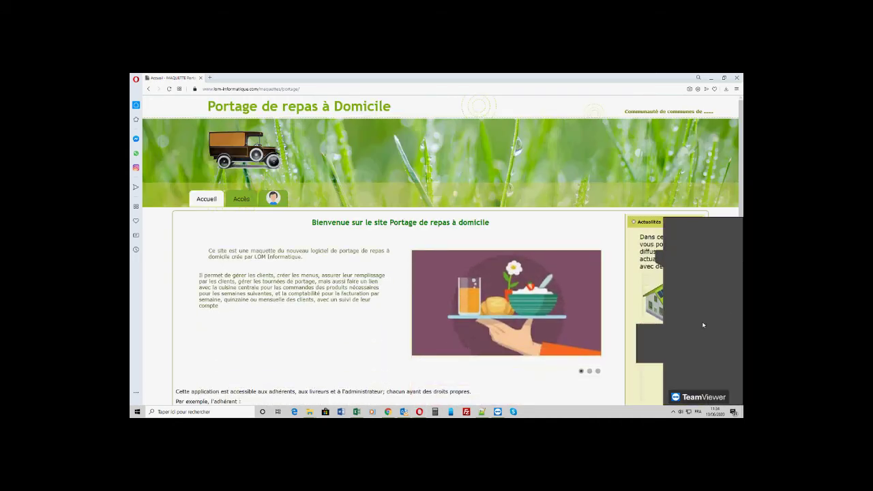
# - Sign in as the fourth member with their identifier and password
pyautogui.rightClick(653, 347)
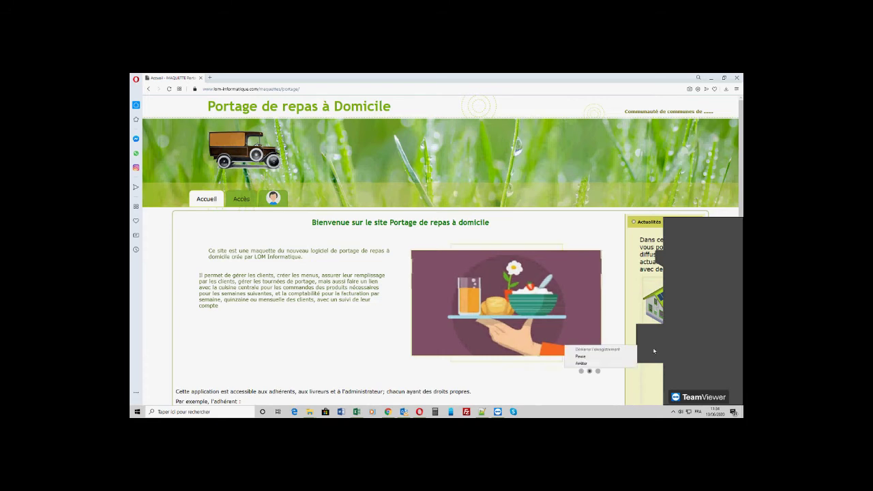
pyautogui.click(591, 361)
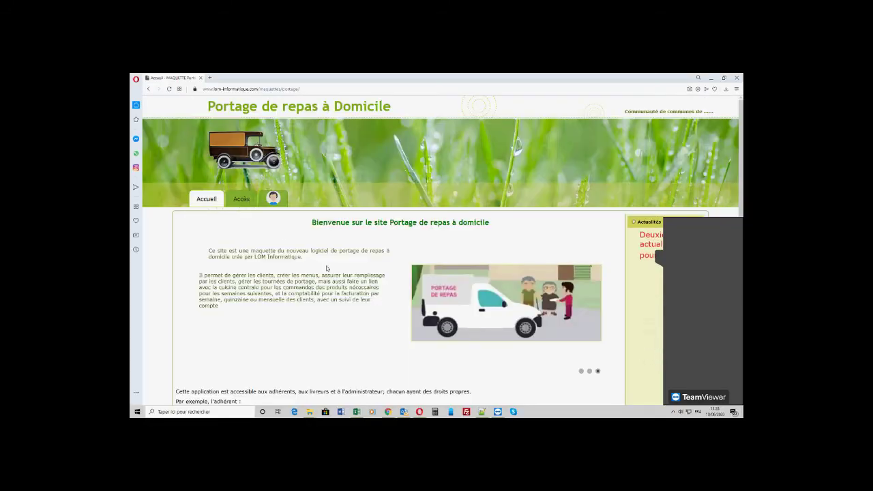
pyautogui.click(273, 200)
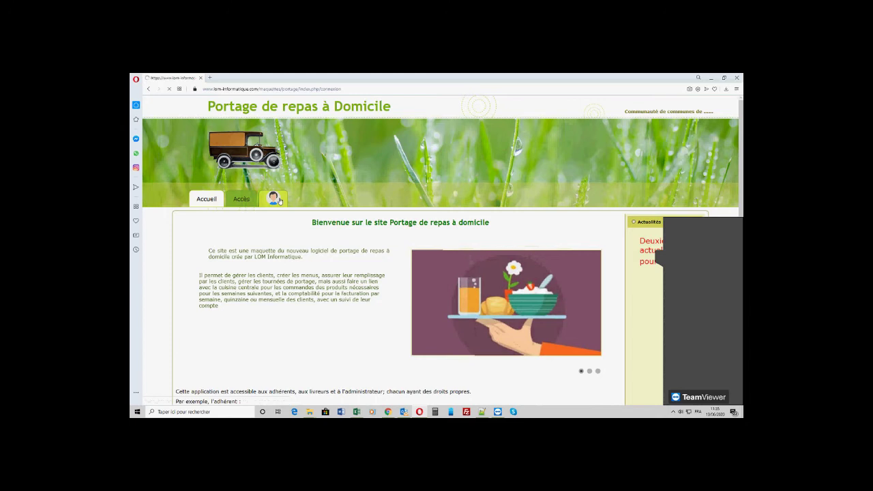
pyautogui.click(237, 224)
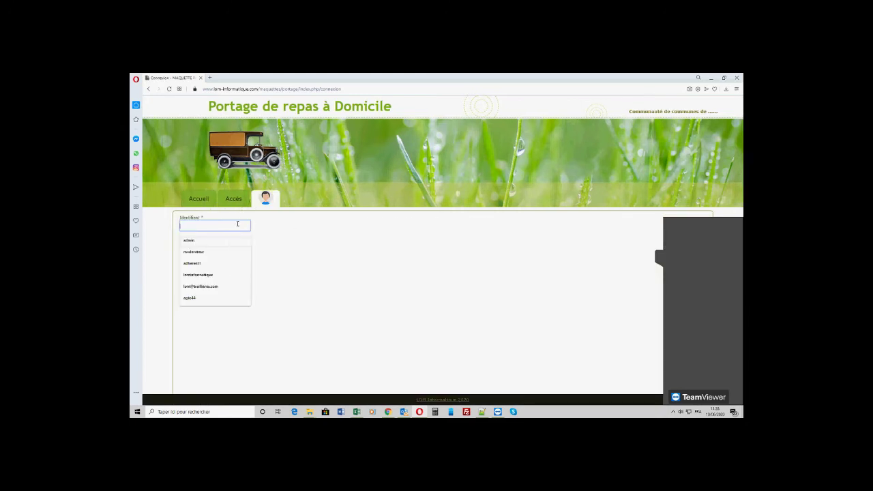
pyautogui.write('adherent4')
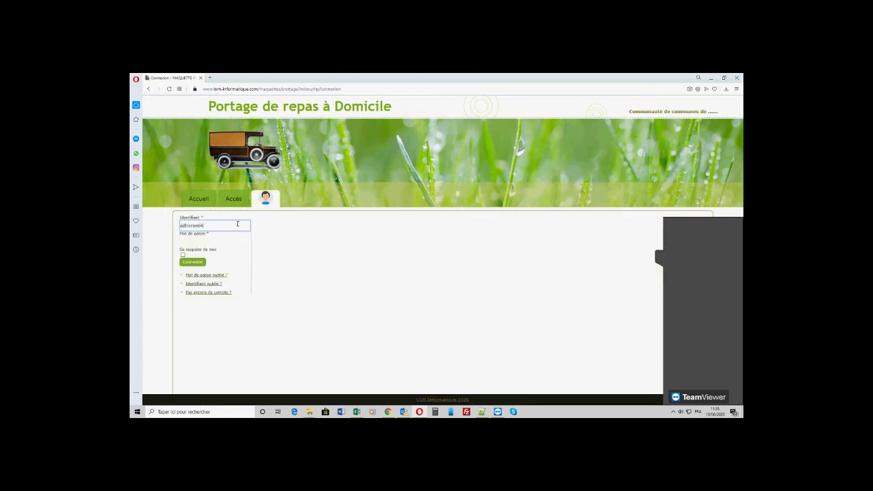
pyautogui.press('Tab')
pyautogui.write('123456789')
pyautogui.click(202, 264)
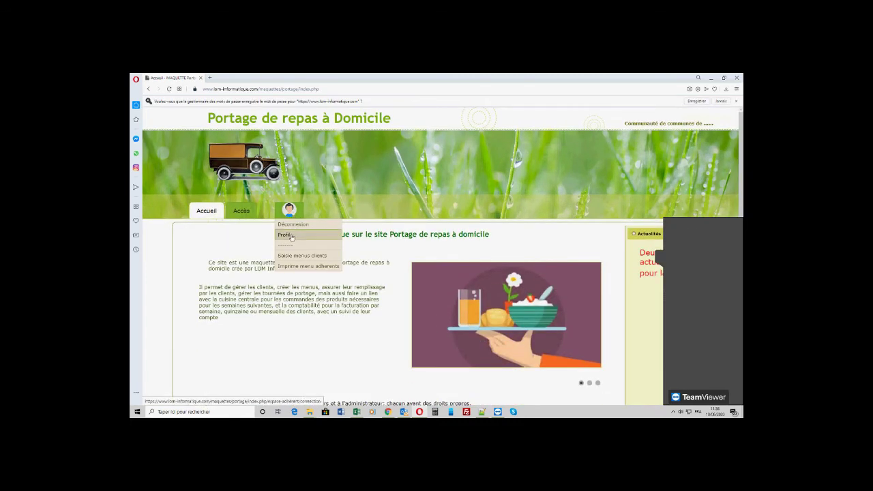
# - Look through the member's Profil form, then log out via Déconnexion
pyautogui.click(291, 236)
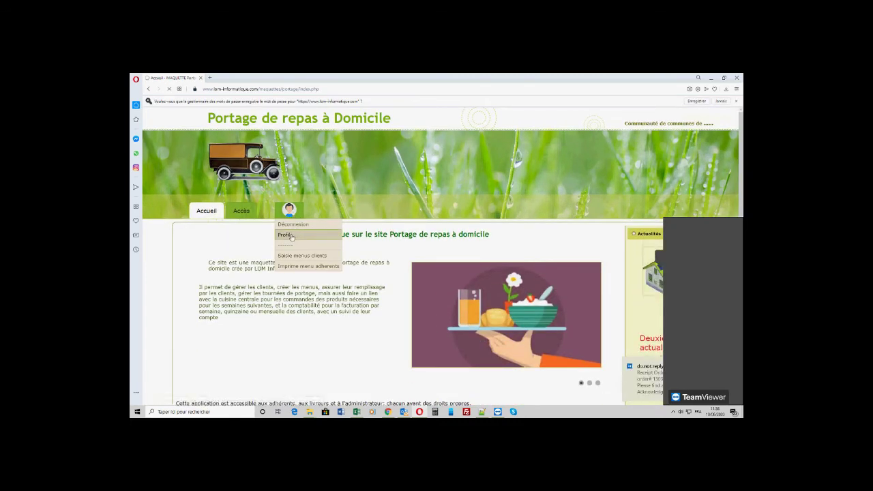
pyautogui.scroll(-3, 288, 259)
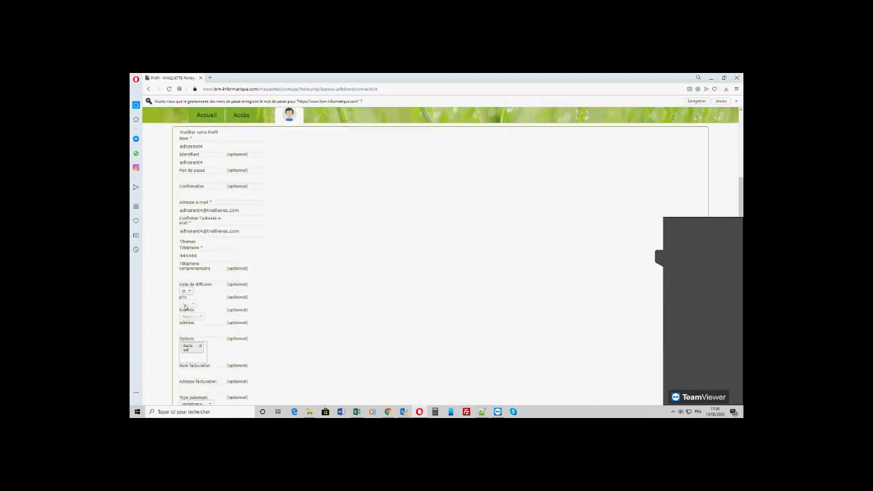
pyautogui.scroll(-1, 348, 272)
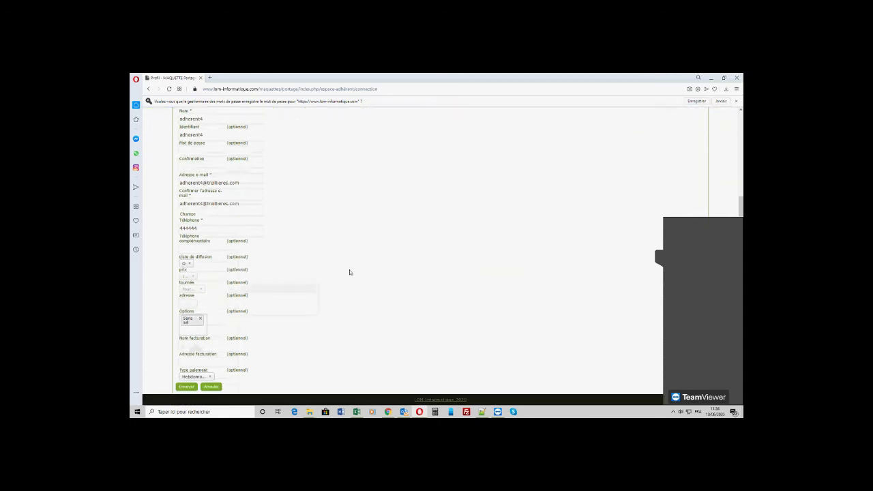
pyautogui.scroll(4, 350, 272)
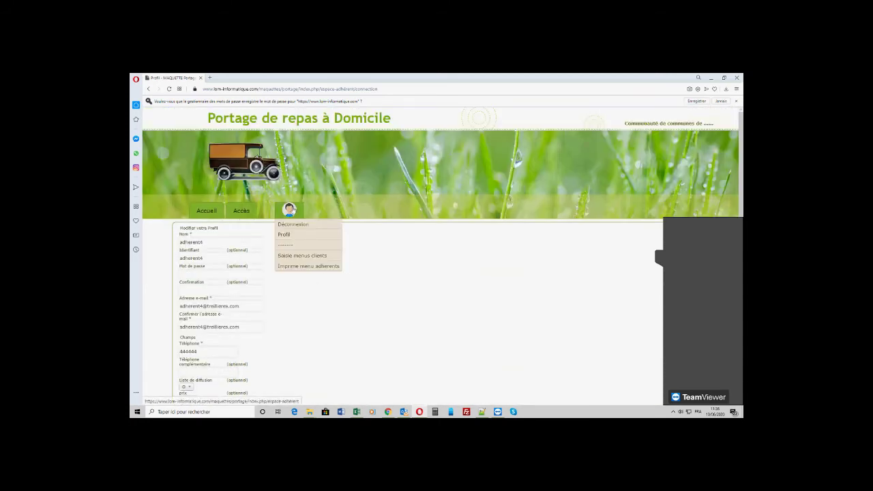
pyautogui.click(294, 224)
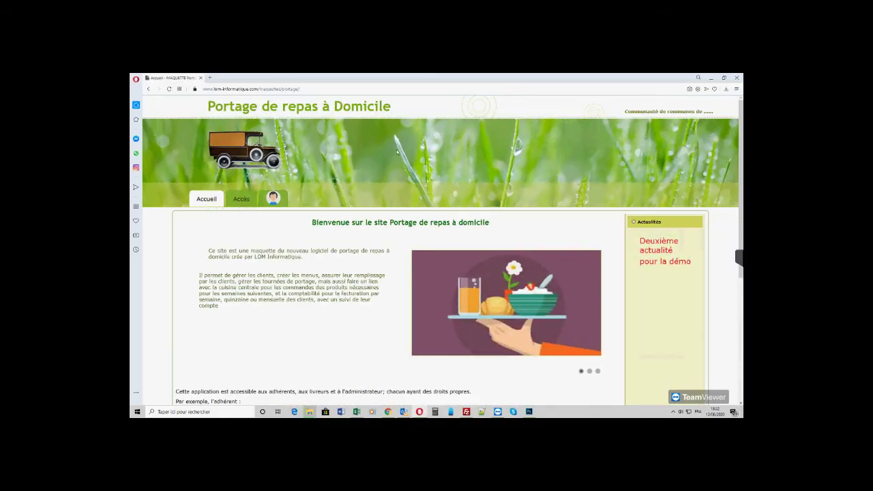
# - Log in again with the moderator identifier and password from the user login page
pyautogui.click(279, 198)
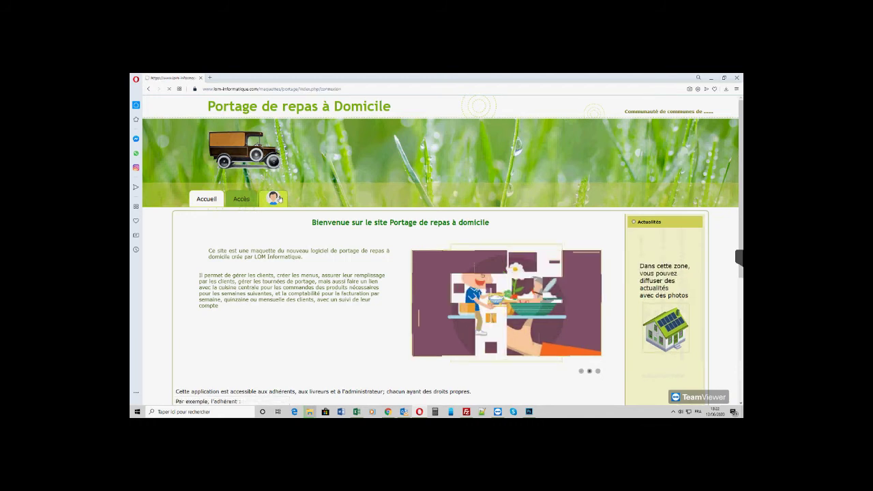
pyautogui.click(243, 227)
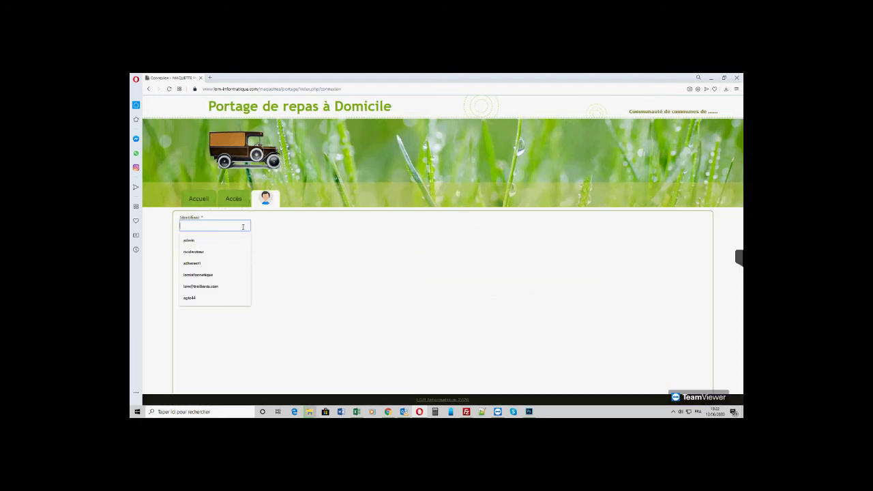
pyautogui.write('moderateur')
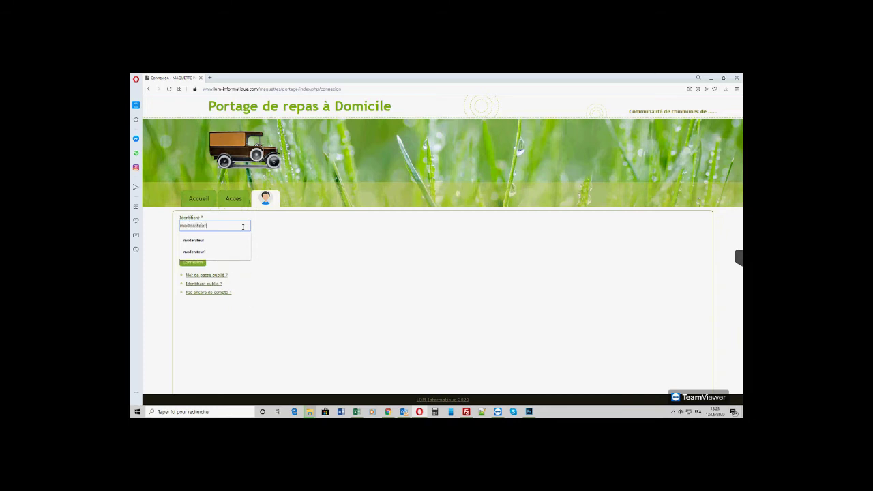
pyautogui.press('Tab')
pyautogui.write('m')
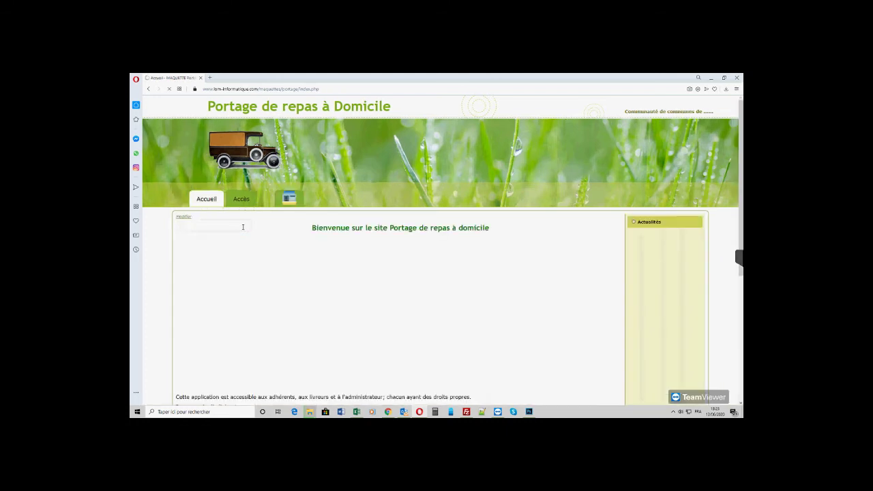
pyautogui.moveTo(292, 215)
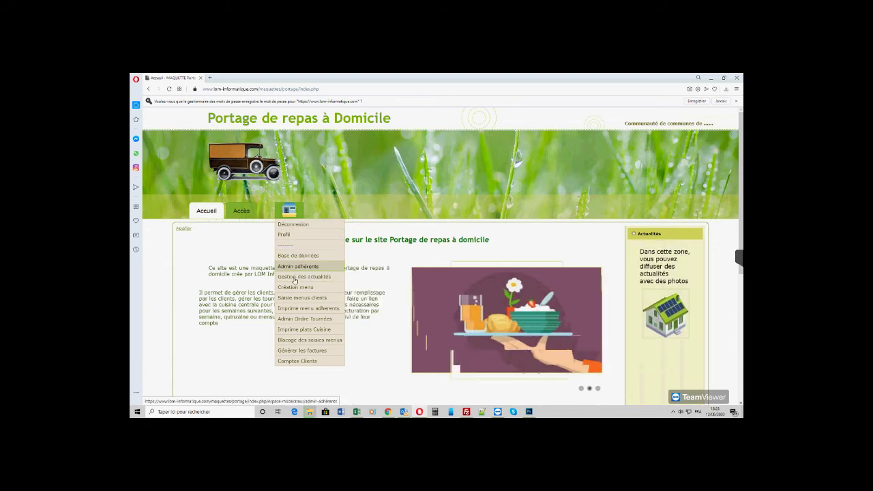
# - Open Création menu for 15 June 2020 (week 202025) and review the empty lunch and dinner grids
pyautogui.click(292, 288)
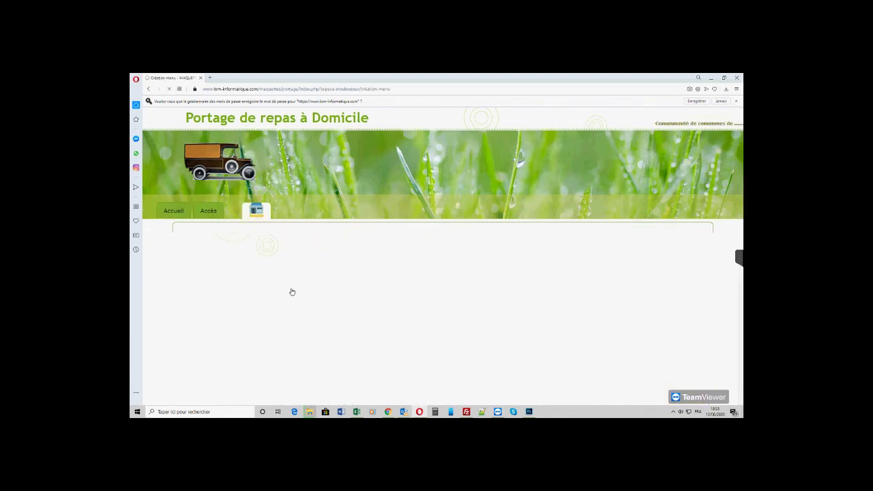
pyautogui.click(201, 246)
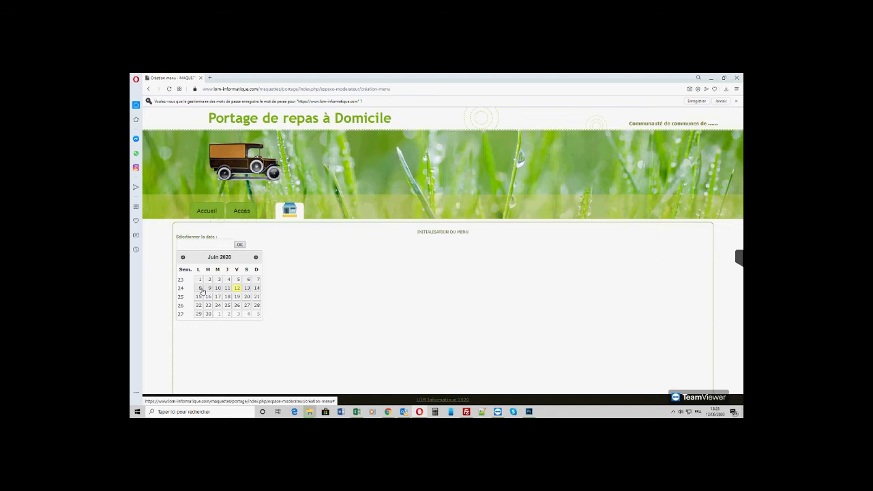
pyautogui.click(201, 289)
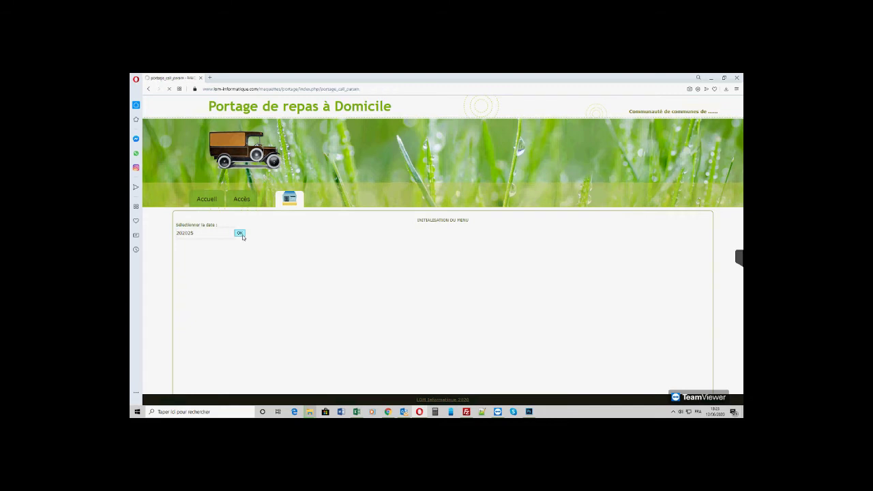
pyautogui.scroll(-5, 320, 257)
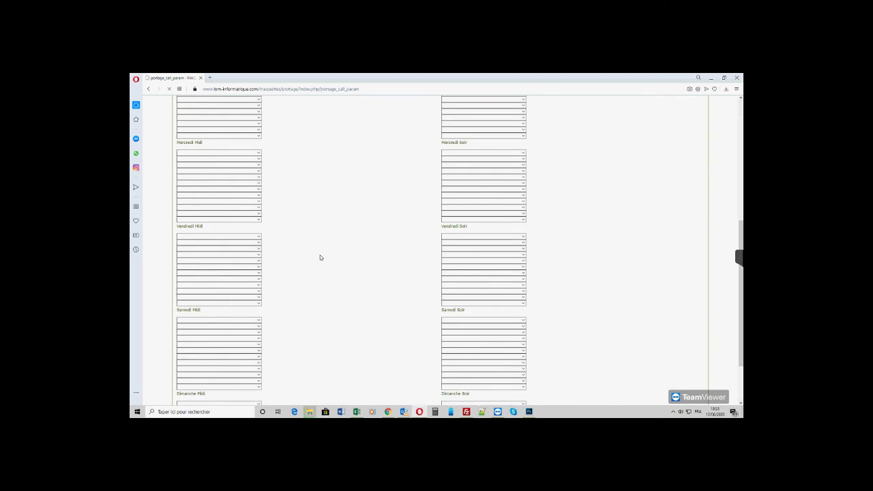
pyautogui.scroll(-2, 320, 257)
pyautogui.scroll(7, 320, 257)
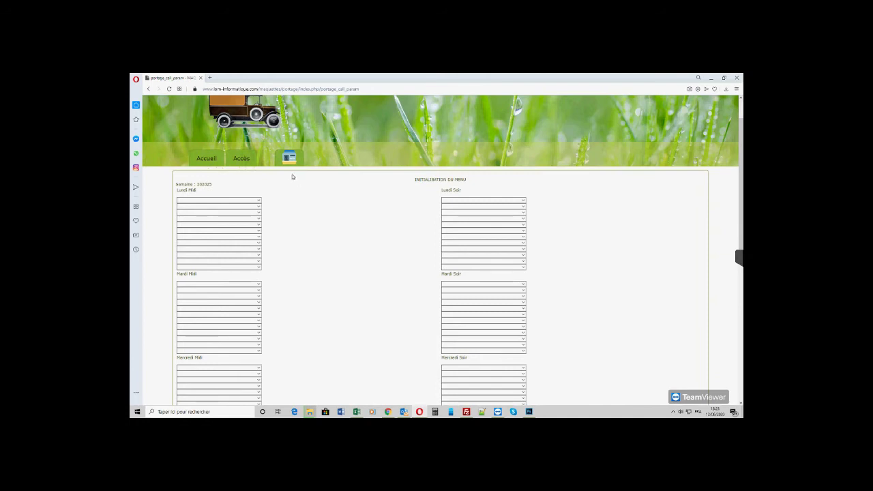
pyautogui.moveTo(289, 163)
pyautogui.moveTo(290, 207)
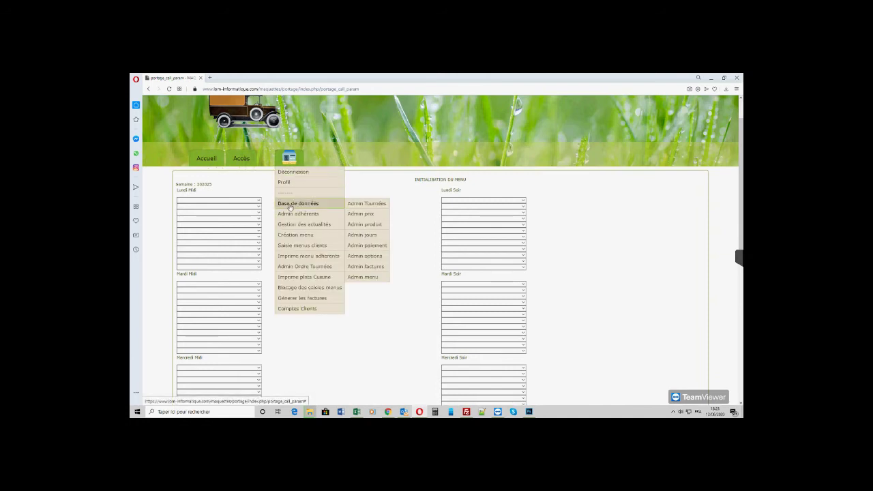
# - Open the Lundi Soir entry in Admin jours for editing, then cancel without changing it
pyautogui.click(360, 236)
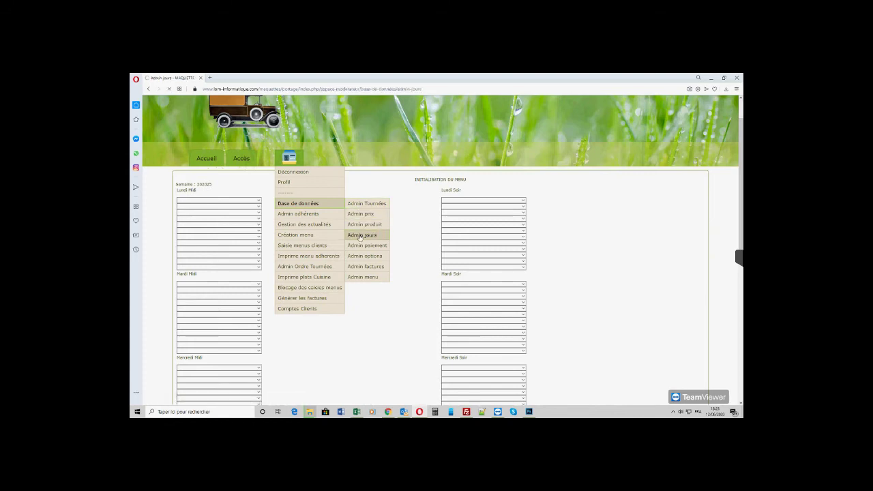
pyautogui.scroll(-3, 347, 240)
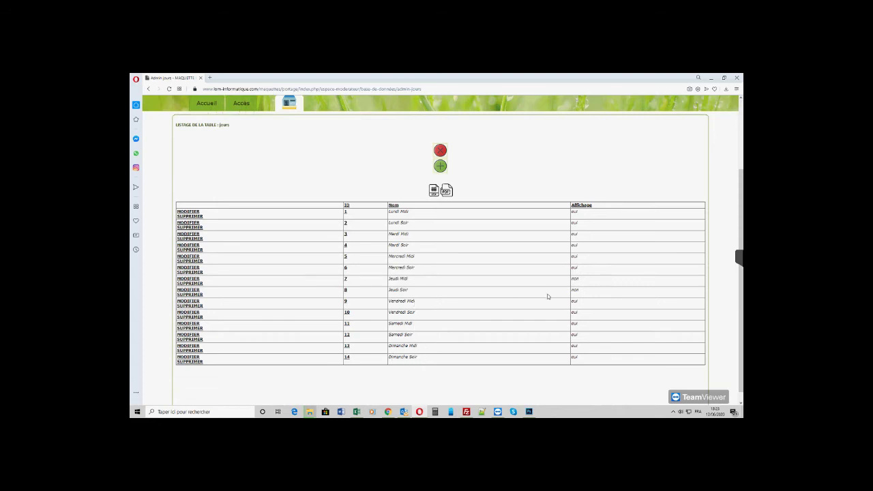
pyautogui.click(191, 223)
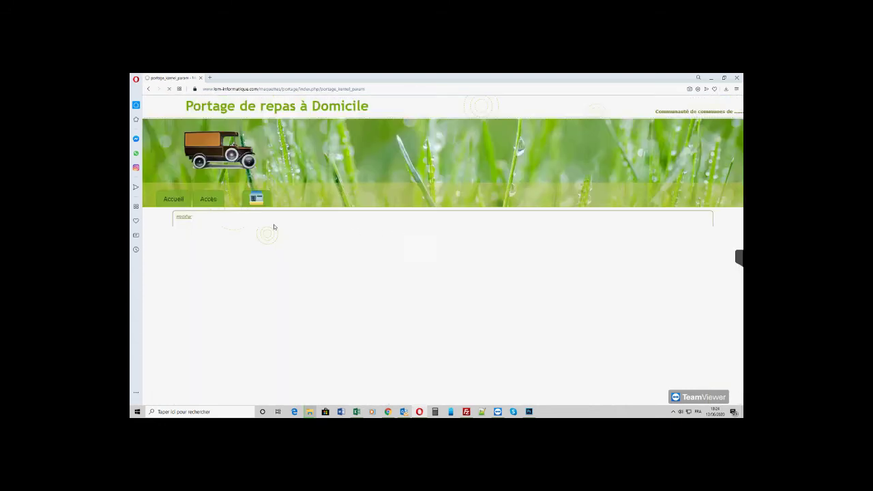
pyautogui.click(407, 236)
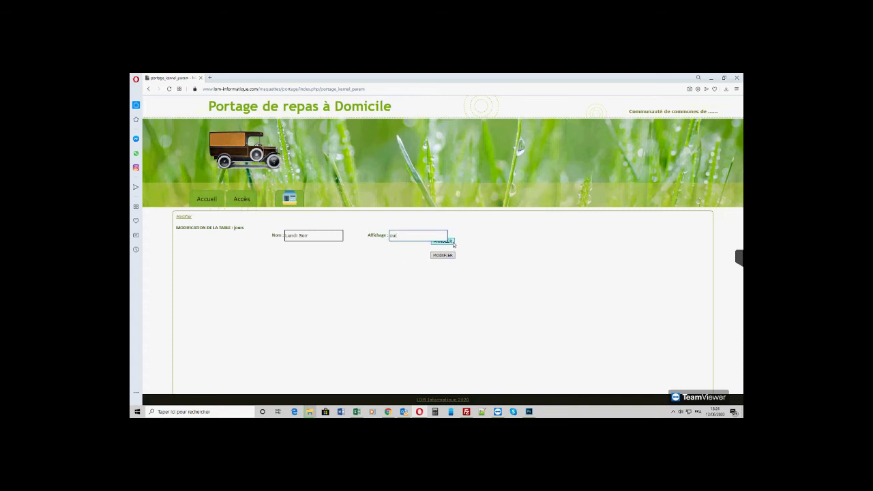
pyautogui.click(453, 243)
# - Load the week 202025 menu creation grid and browse the dish choices for the first Lundi Midi slot
pyautogui.moveTo(297, 198)
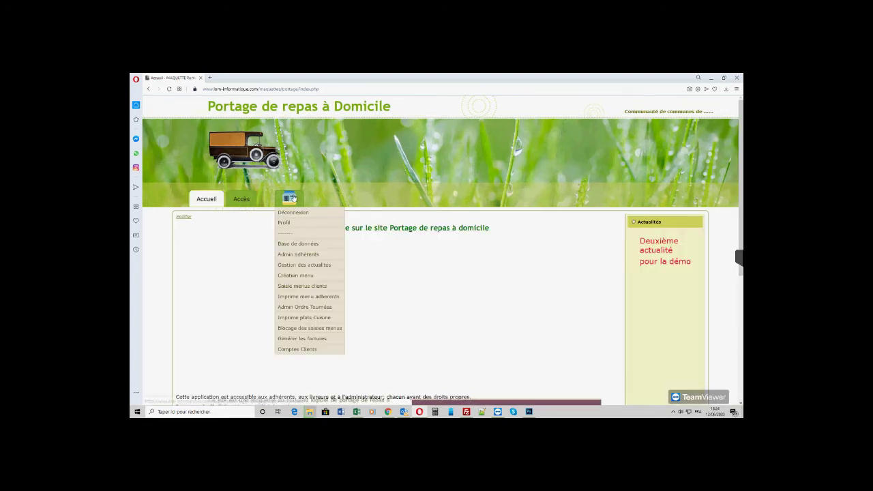
pyautogui.click(294, 277)
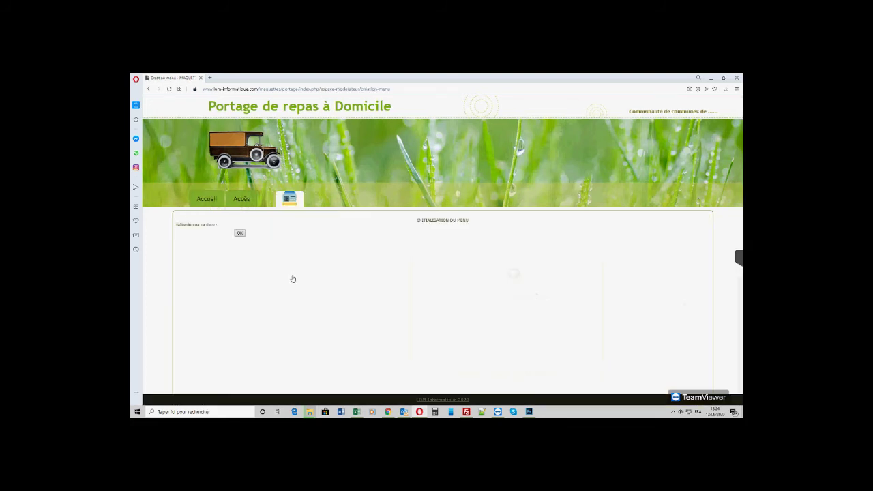
pyautogui.click(209, 236)
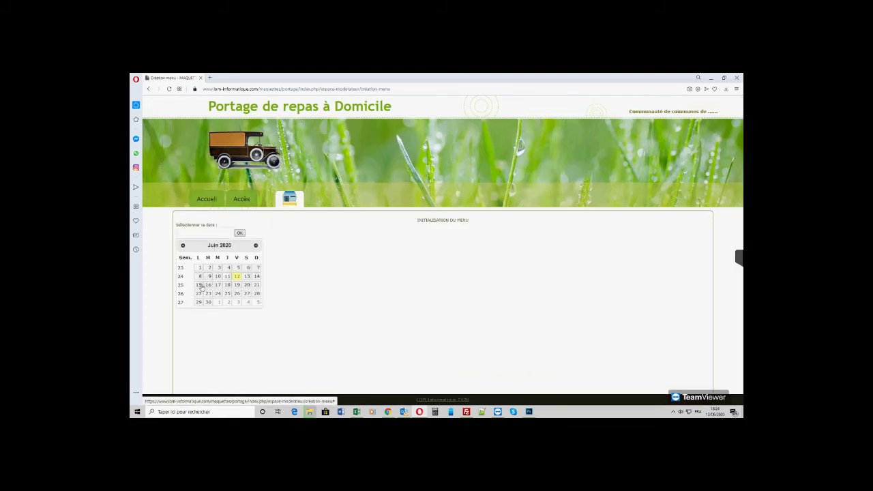
pyautogui.click(199, 284)
pyautogui.click(241, 236)
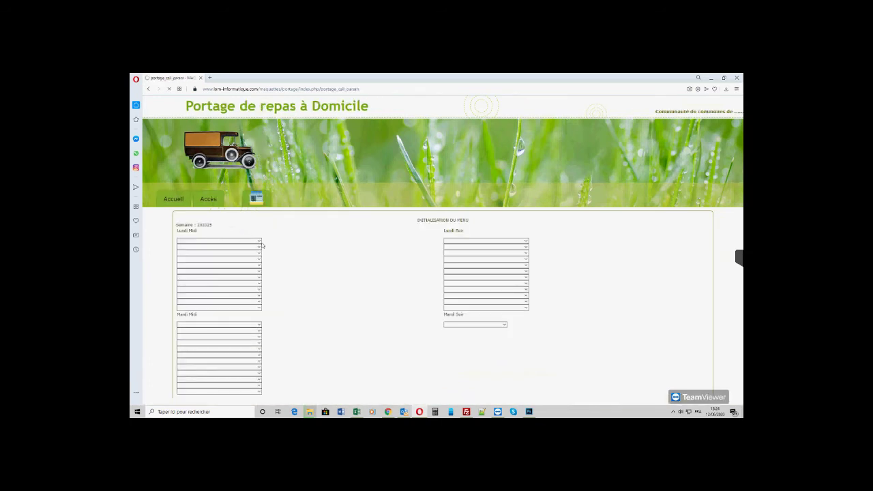
pyautogui.click(258, 243)
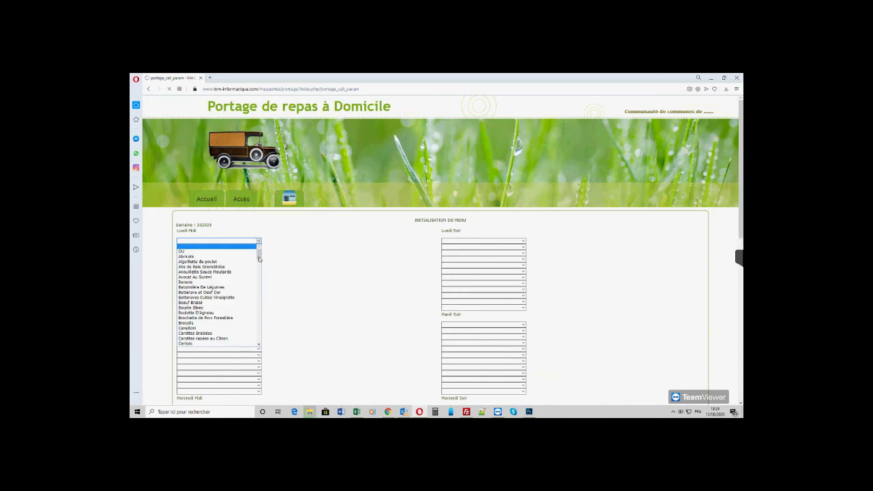
pyautogui.scroll(-10, 218, 277)
pyautogui.scroll(-8, 209, 279)
pyautogui.scroll(18, 208, 280)
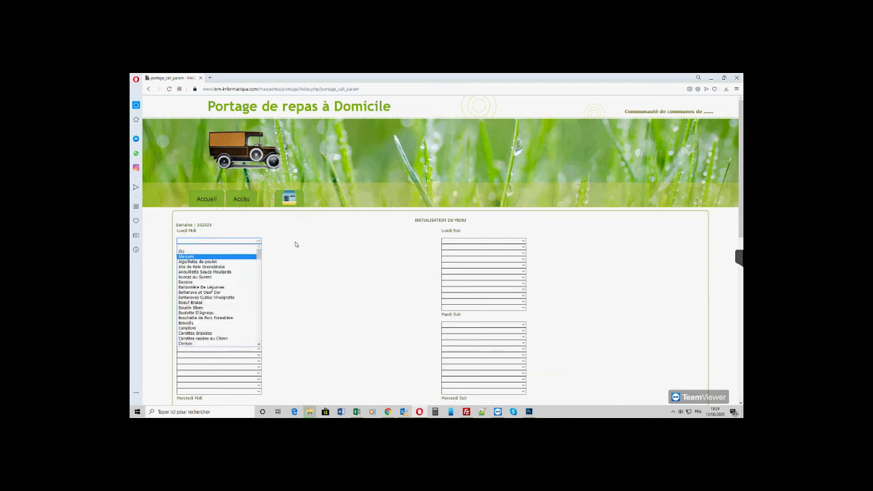
pyautogui.moveTo(290, 197)
pyautogui.moveTo(300, 245)
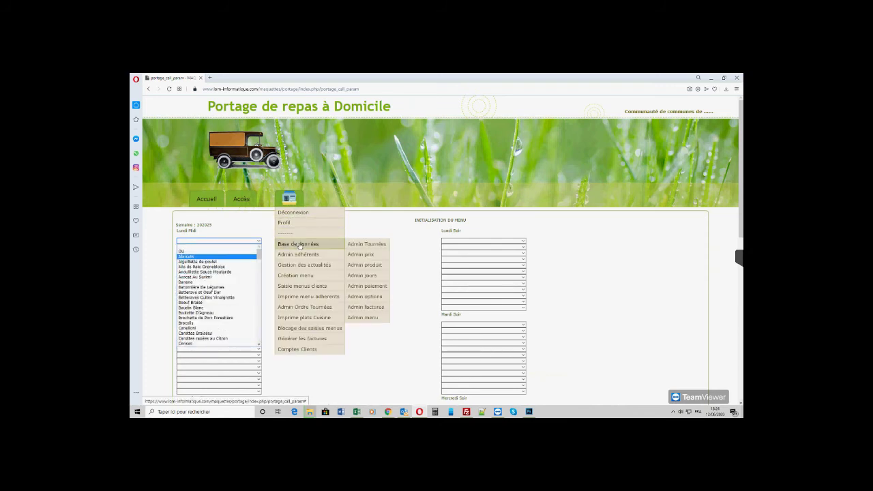
# - Browse the Admin produit table listing each dish's ID, Libellé and tri value
pyautogui.click(372, 268)
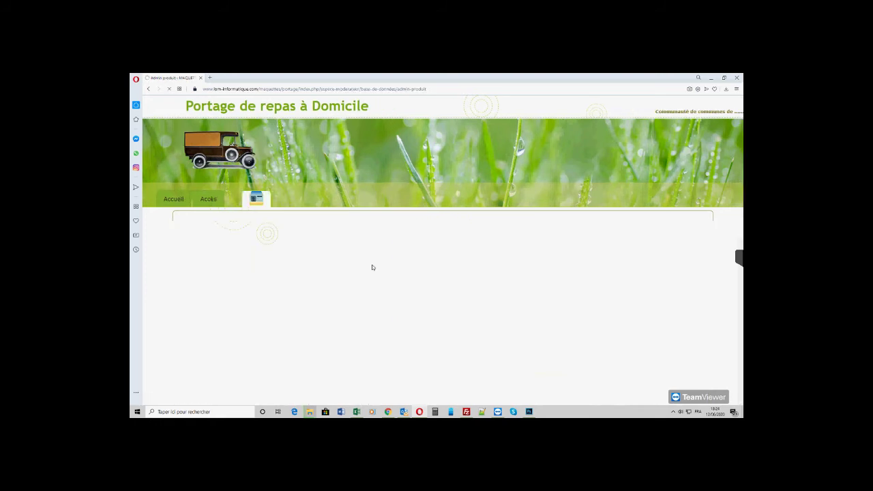
pyautogui.scroll(-2, 331, 280)
pyautogui.scroll(-3, 338, 269)
pyautogui.scroll(2, 205, 222)
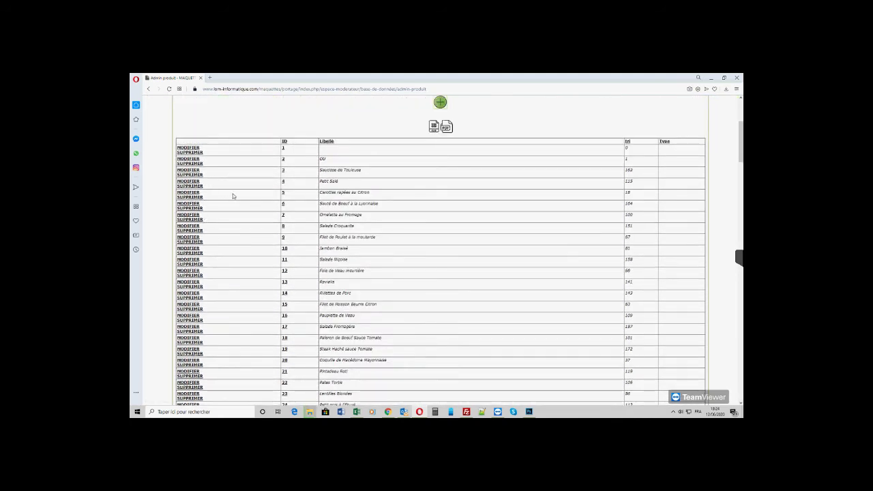
pyautogui.scroll(-2, 350, 230)
pyautogui.scroll(-3, 350, 229)
pyautogui.scroll(5, 348, 231)
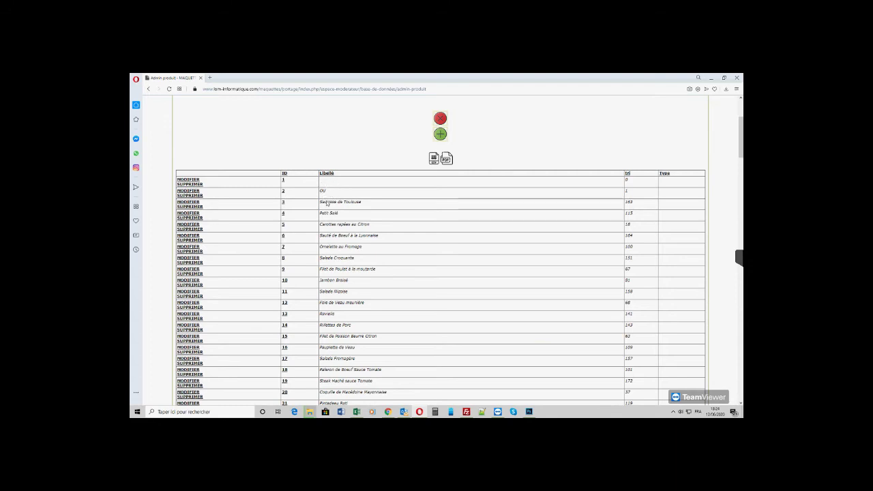
pyautogui.scroll(2, 341, 222)
# - Return to a fresh Création menu page from the admin menu
pyautogui.moveTo(289, 198)
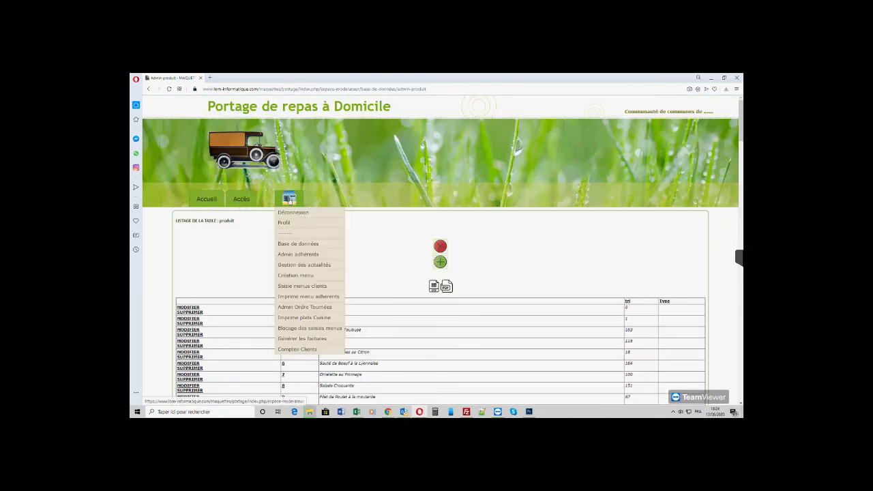
pyautogui.moveTo(296, 246)
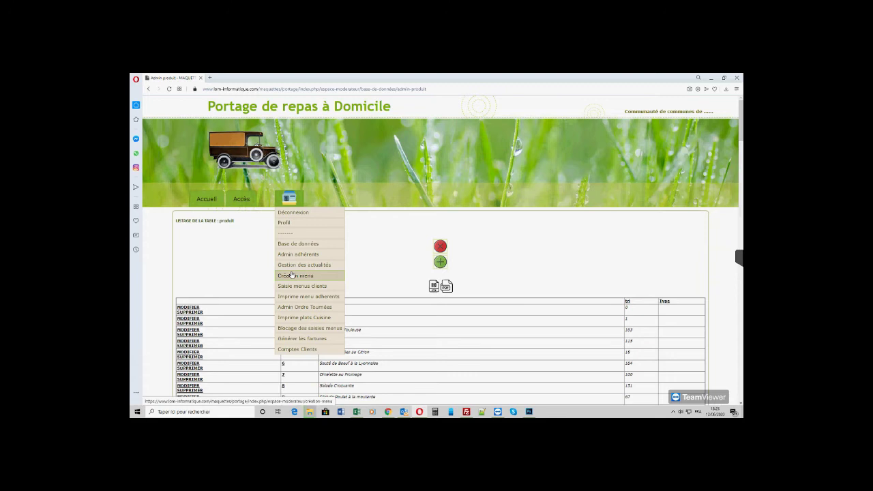
pyautogui.click(305, 277)
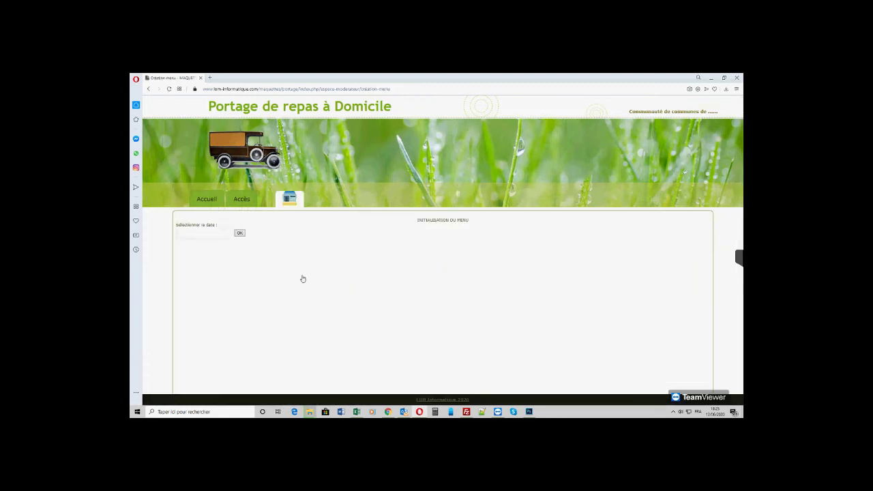
# - Load the menu grid for week 202025 by choosing 16 June
pyautogui.click(208, 234)
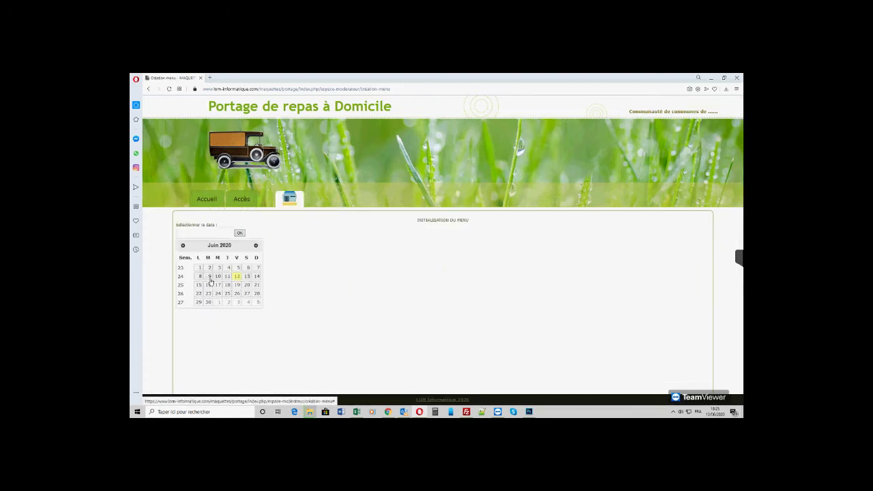
pyautogui.click(212, 287)
pyautogui.click(240, 234)
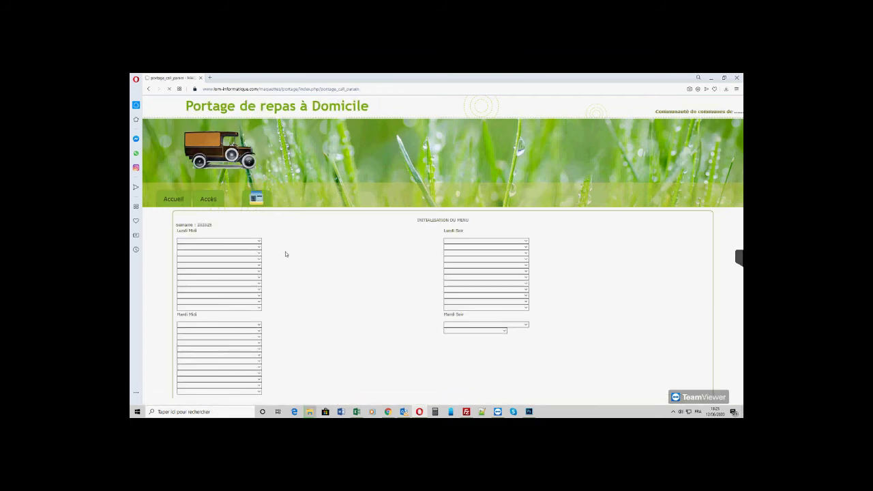
# - Fill Lundi Midi slots one to four: Avocat Au Surimi, Boeuf Braisé, OU, Brochette de Porc Forestière
pyautogui.click(259, 243)
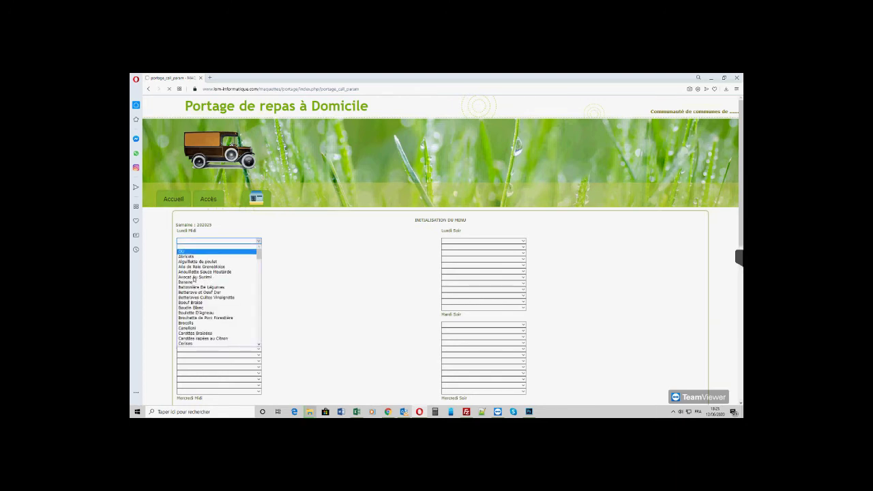
pyautogui.click(192, 279)
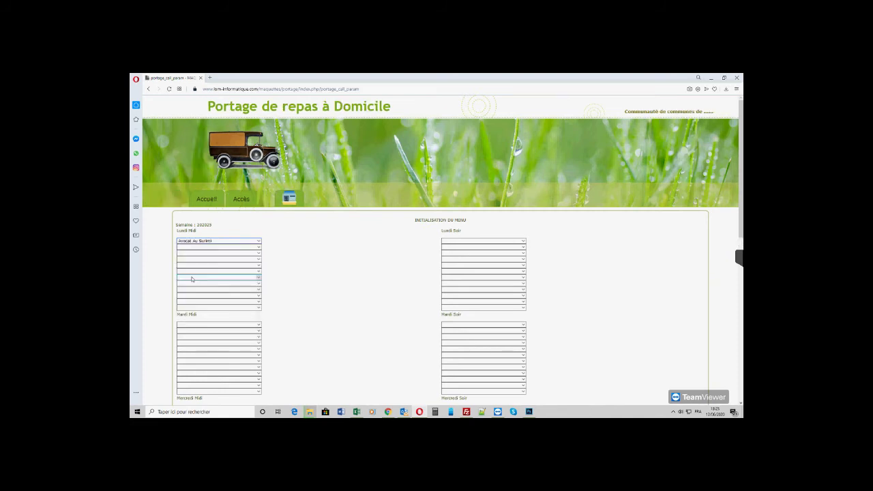
pyautogui.click(259, 247)
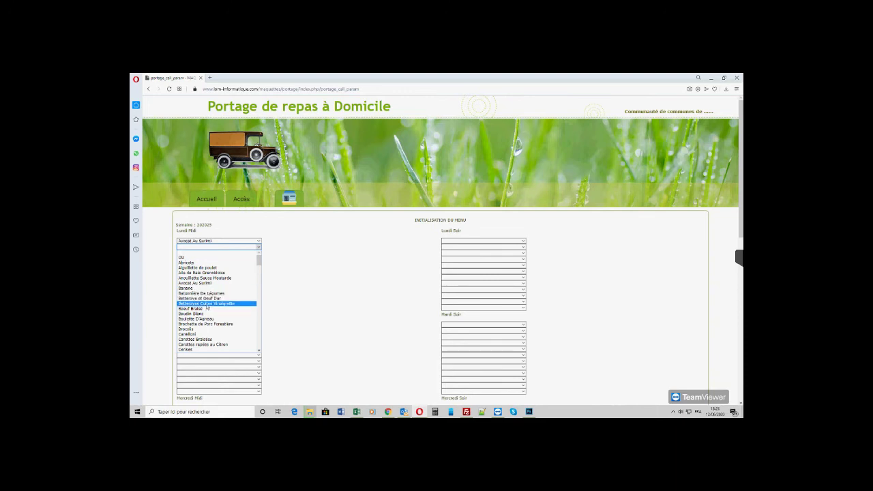
pyautogui.click(206, 309)
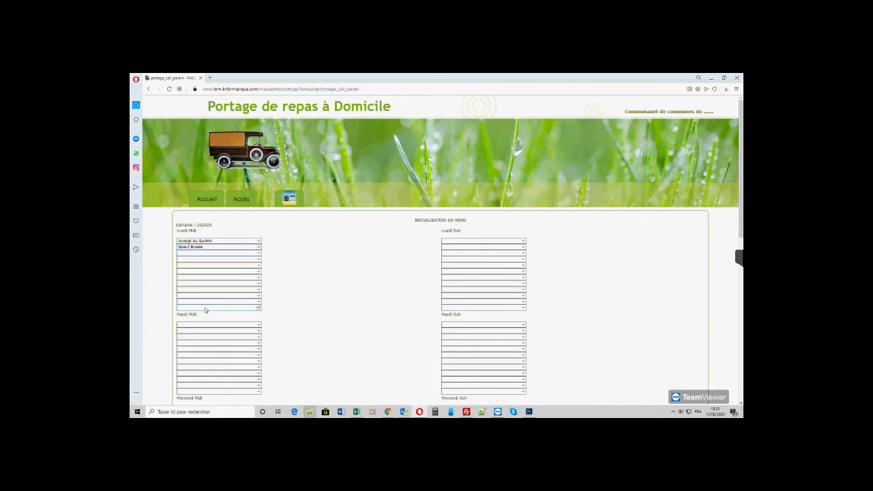
pyautogui.click(259, 253)
pyautogui.click(225, 264)
pyautogui.click(259, 260)
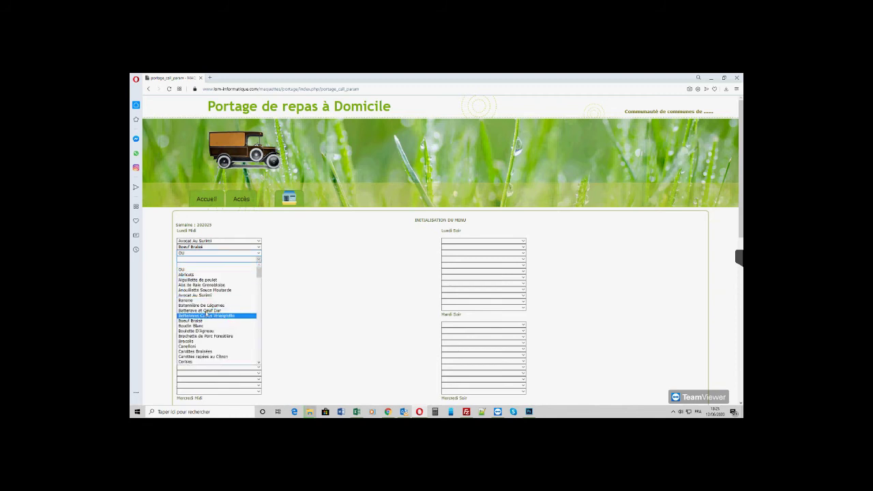
pyautogui.click(206, 336)
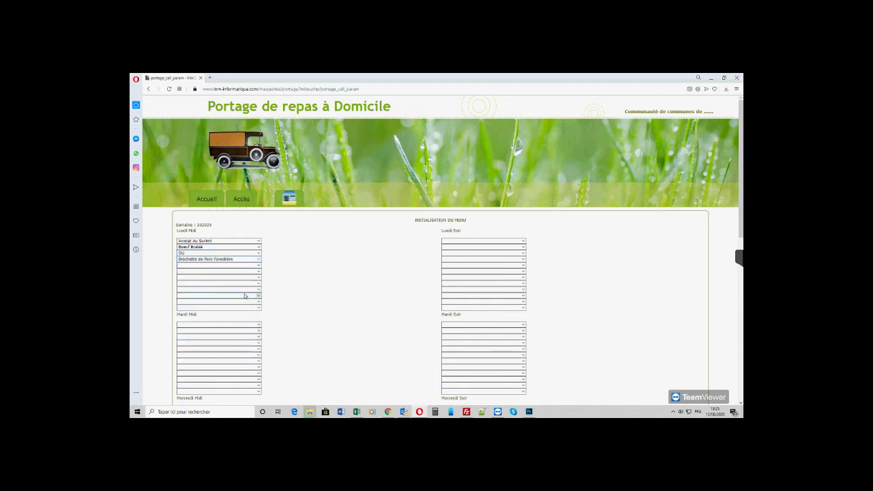
# - Fill Lundi Midi slots five to seven: Banane, OU, Abricots
pyautogui.click(259, 266)
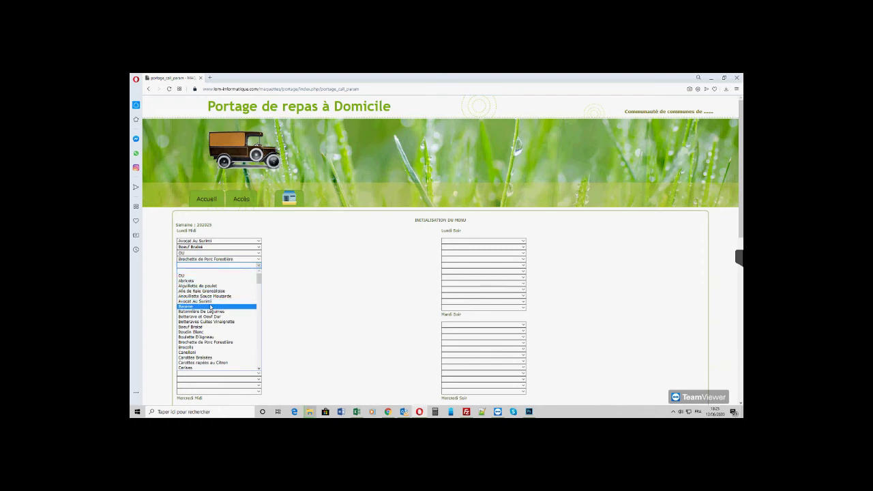
pyautogui.click(211, 307)
pyautogui.click(259, 273)
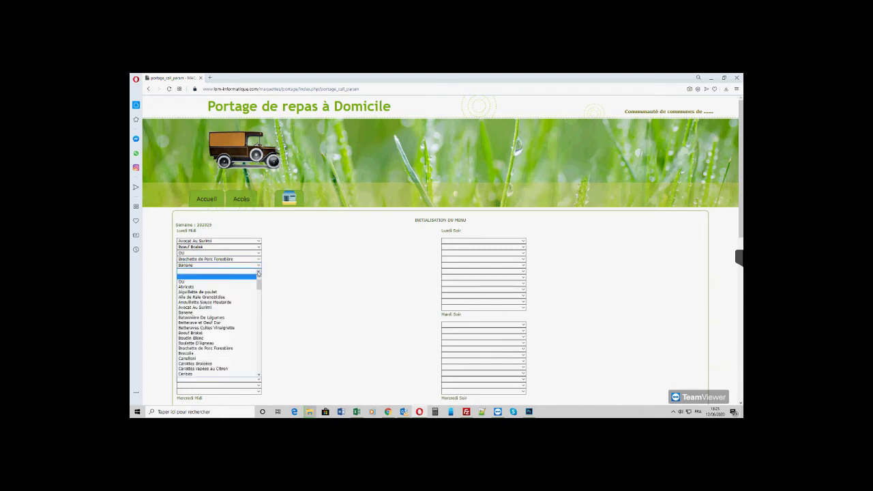
pyautogui.click(211, 282)
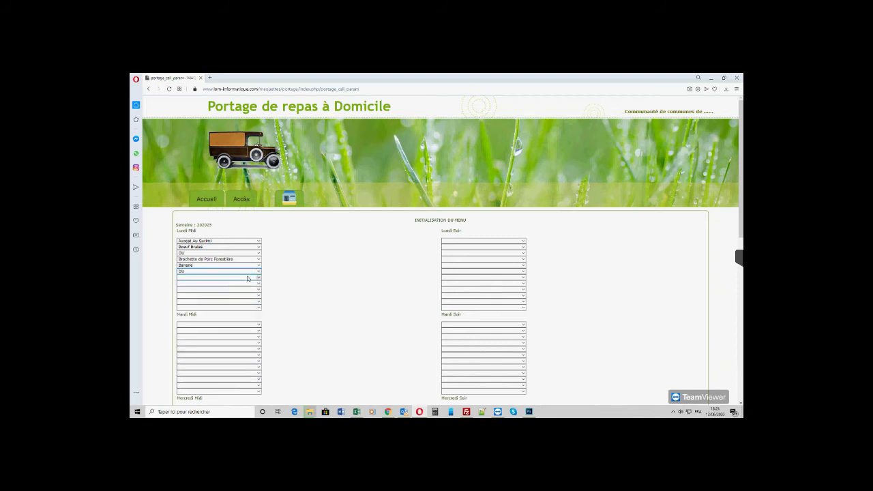
pyautogui.click(258, 279)
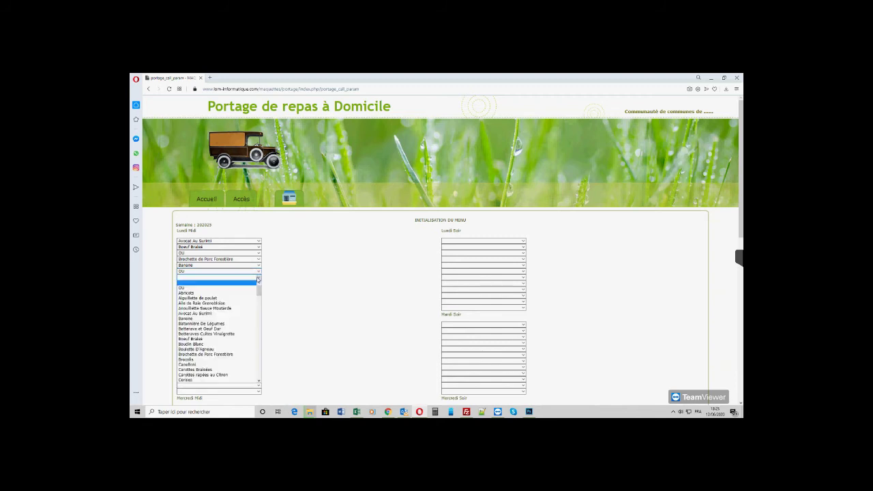
pyautogui.click(217, 294)
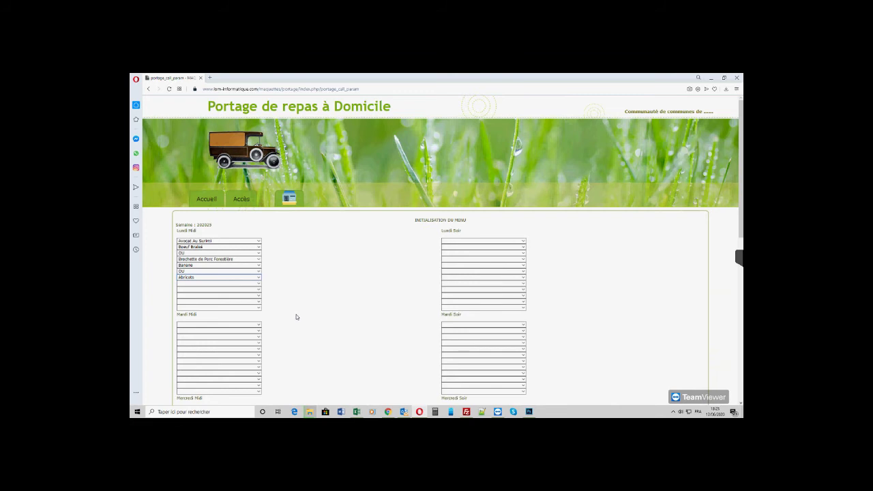
pyautogui.scroll(-1, 296, 315)
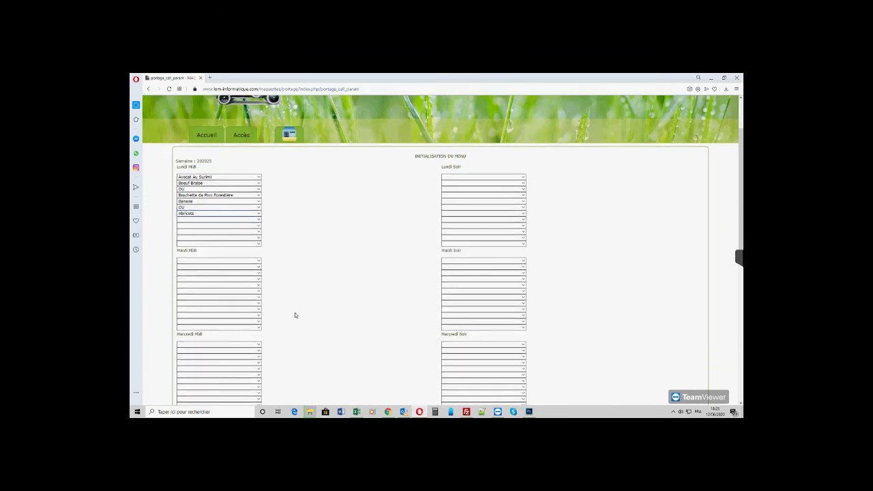
# - Set Mardi Midi to Carottes rapées au Citron, Boudin Blanc, Brocolis and Entremet Citron
pyautogui.click(259, 262)
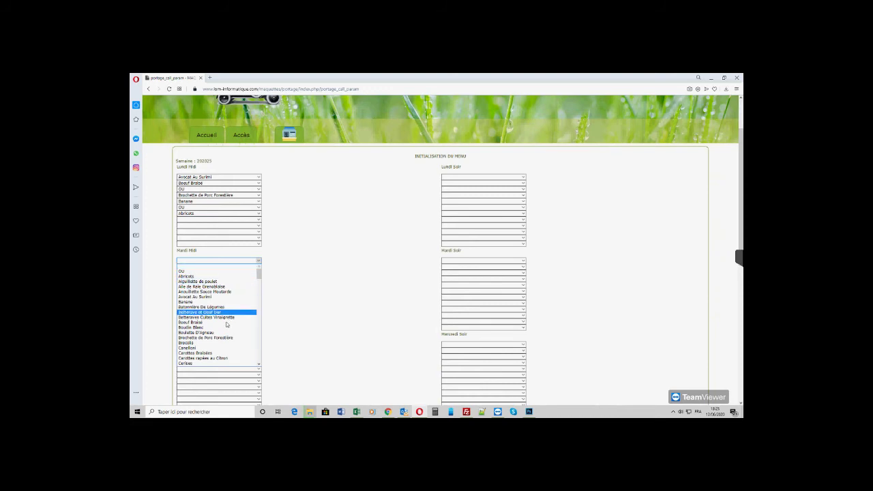
pyautogui.click(210, 358)
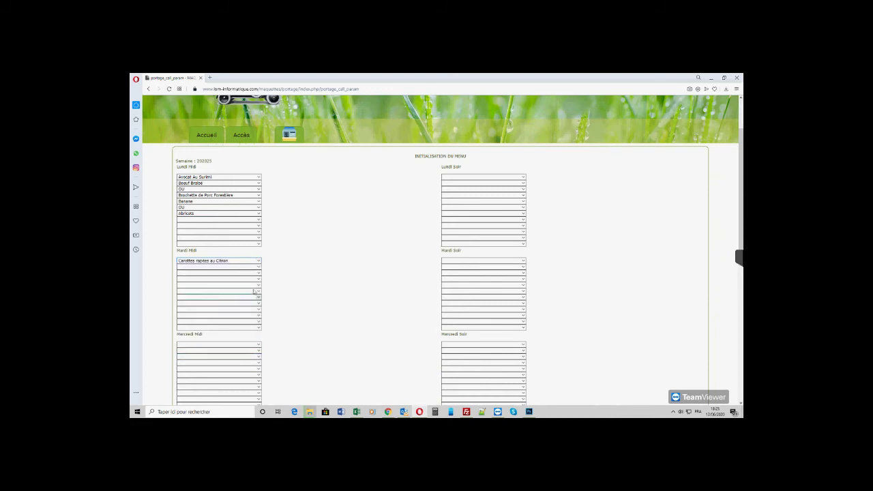
pyautogui.click(259, 267)
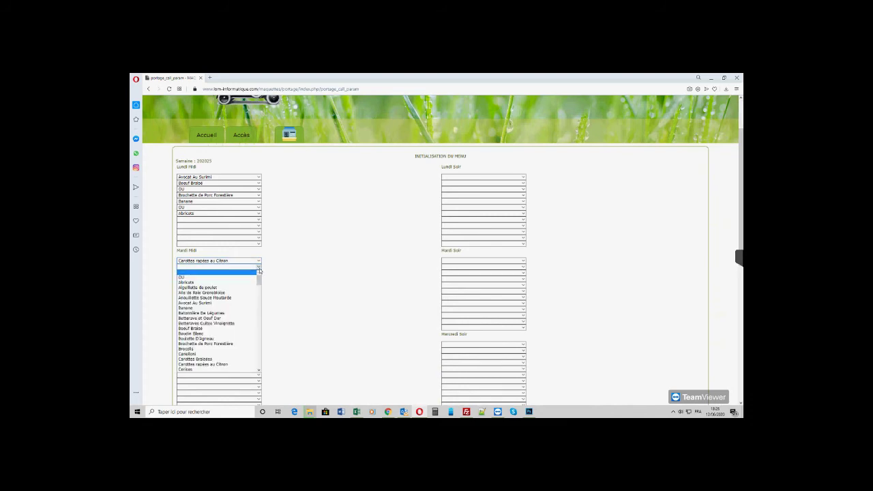
pyautogui.click(207, 333)
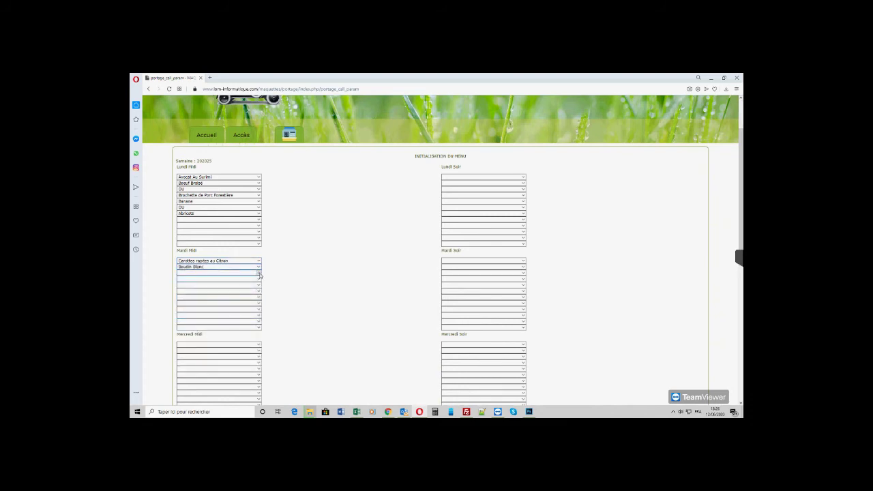
pyautogui.click(258, 273)
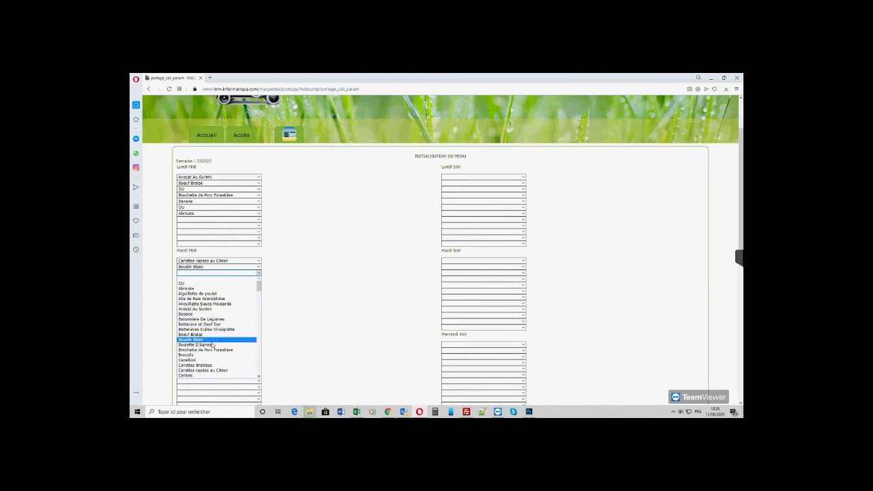
pyautogui.press('Return')
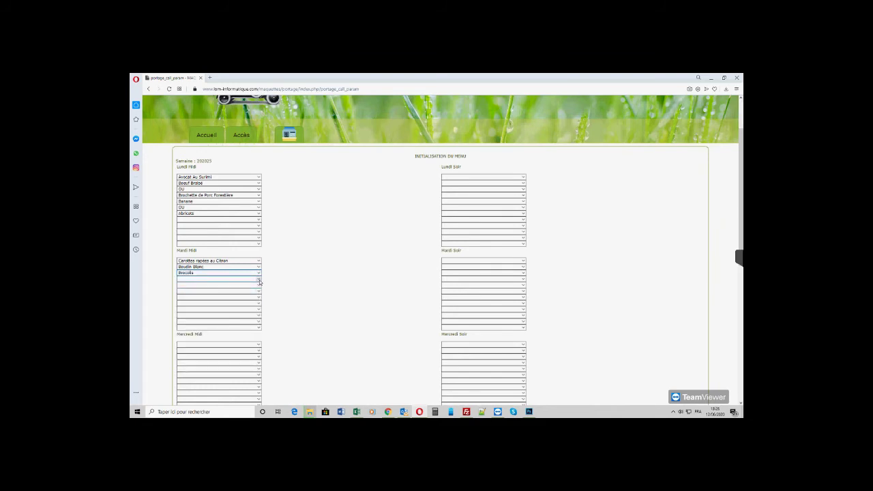
pyautogui.click(259, 280)
pyautogui.scroll(-8, 226, 329)
pyautogui.scroll(-7, 226, 329)
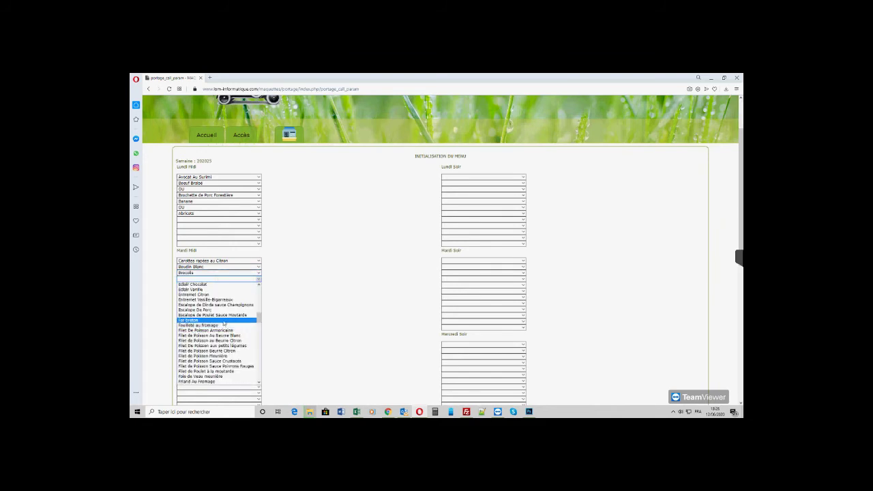
pyautogui.click(205, 294)
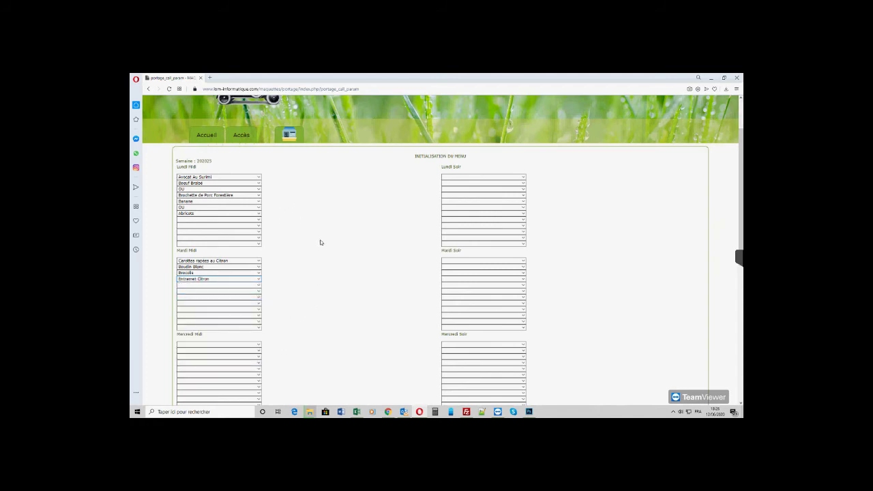
pyautogui.scroll(-6, 328, 244)
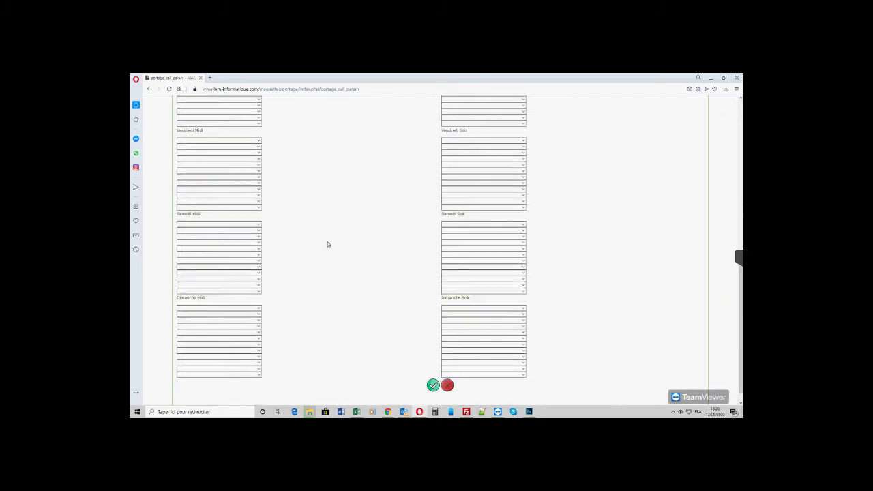
# - Submit the week 202025 menu and switch to the Imprime menu adherents page
pyautogui.click(433, 372)
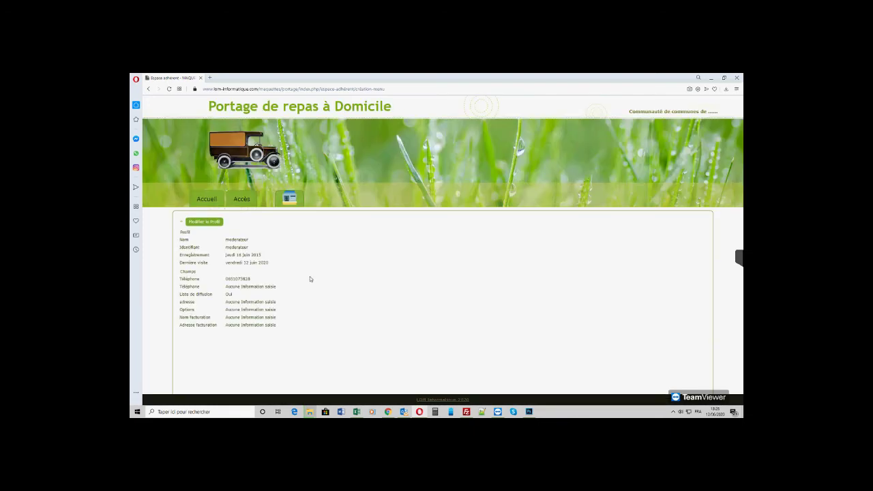
pyautogui.moveTo(288, 199)
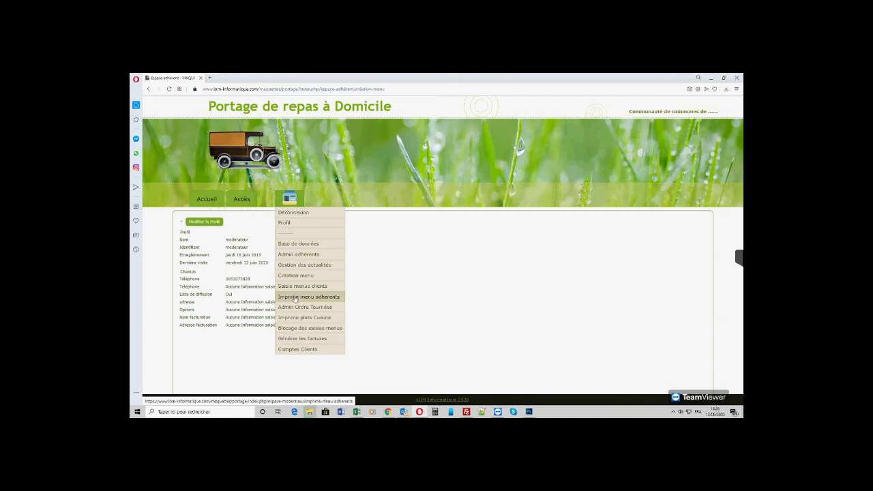
pyautogui.click(294, 297)
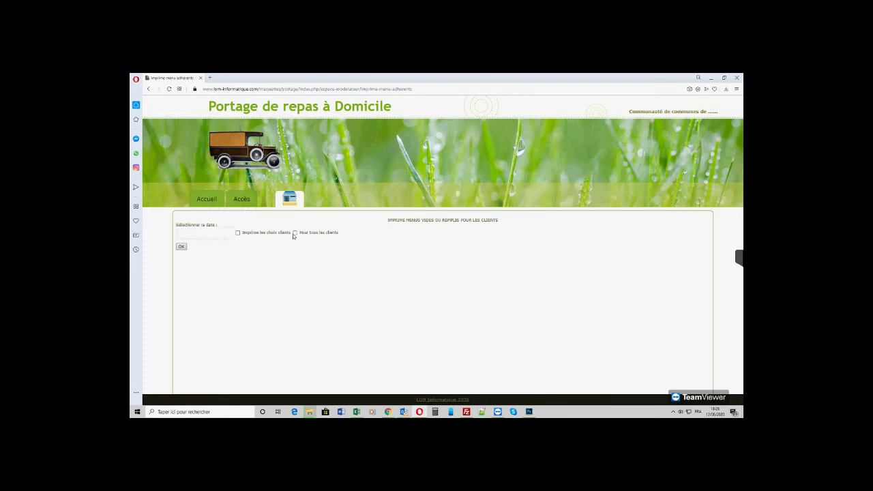
# - Generate week 202025 menus for all clients from a June 2020 date and review the sheets
pyautogui.click(204, 234)
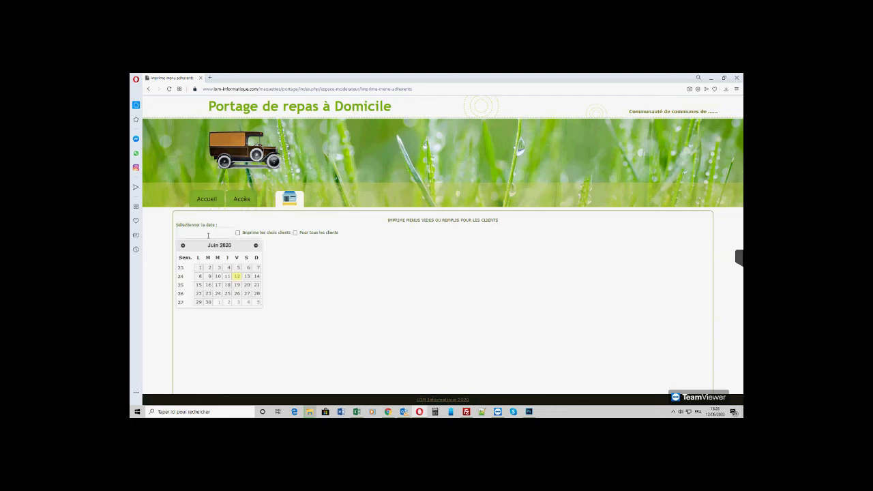
pyautogui.click(296, 233)
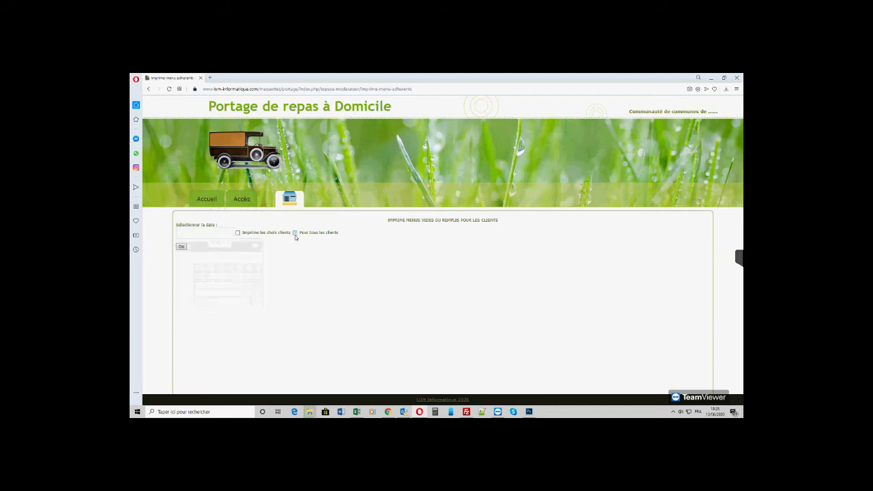
pyautogui.click(205, 233)
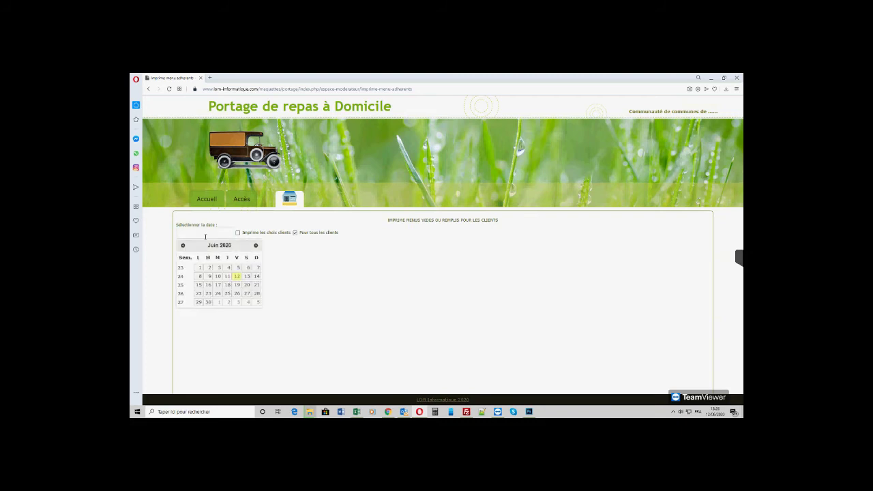
pyautogui.click(215, 287)
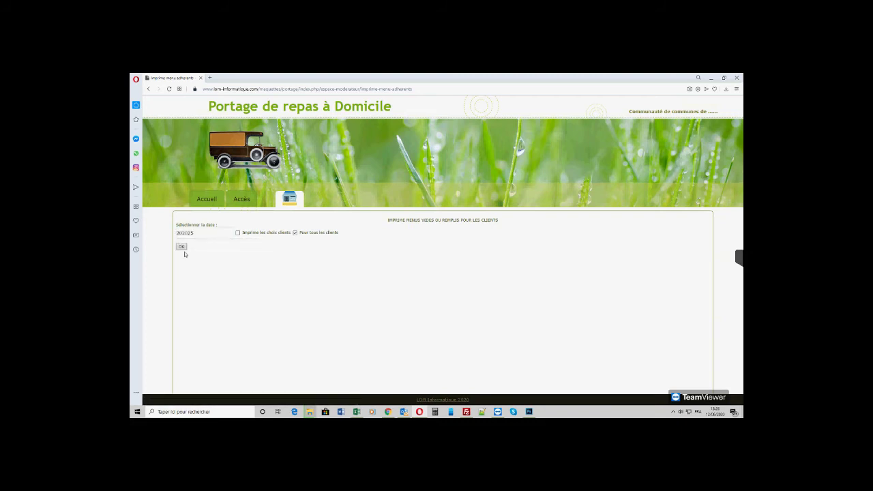
pyautogui.click(181, 247)
pyautogui.scroll(-1, 183, 245)
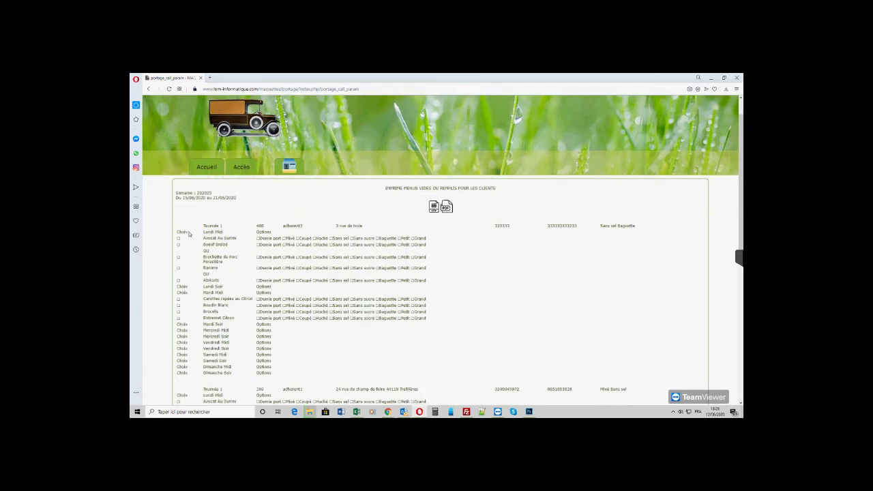
pyautogui.scroll(-1, 225, 255)
pyautogui.scroll(1, 260, 244)
pyautogui.scroll(-2, 308, 267)
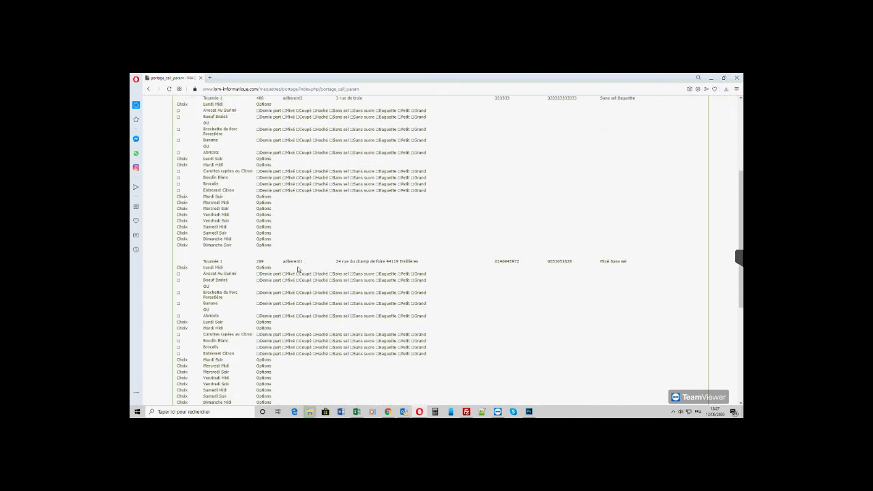
pyautogui.scroll(-5, 257, 290)
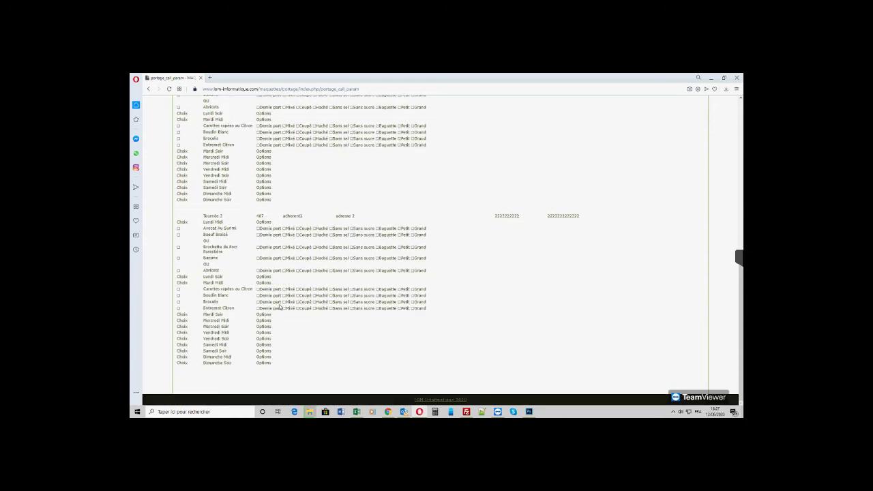
pyautogui.scroll(-1, 280, 307)
pyautogui.scroll(12, 355, 280)
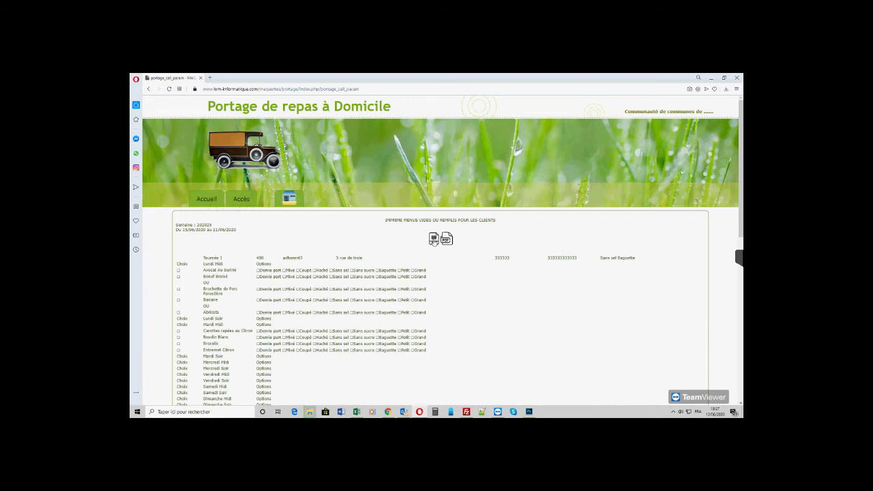
# - Open the week 202025 client menus as the 8-page liste.pdf and page through it
pyautogui.click(447, 240)
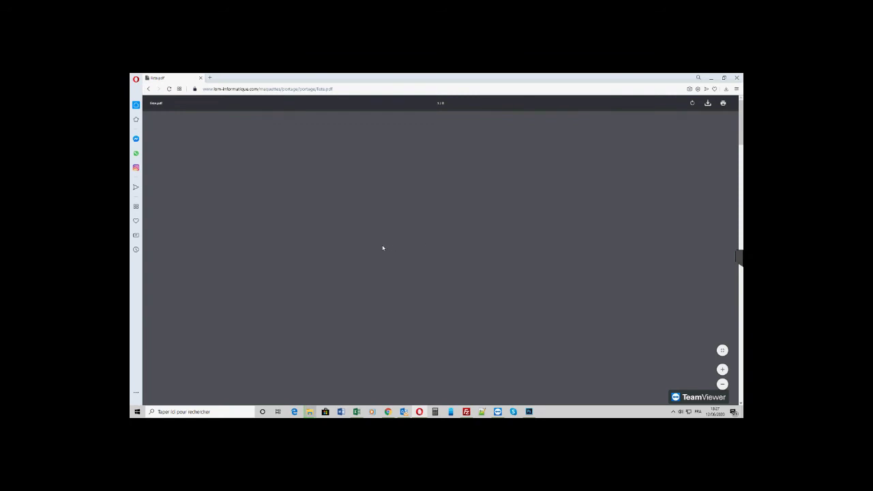
pyautogui.scroll(-3, 383, 248)
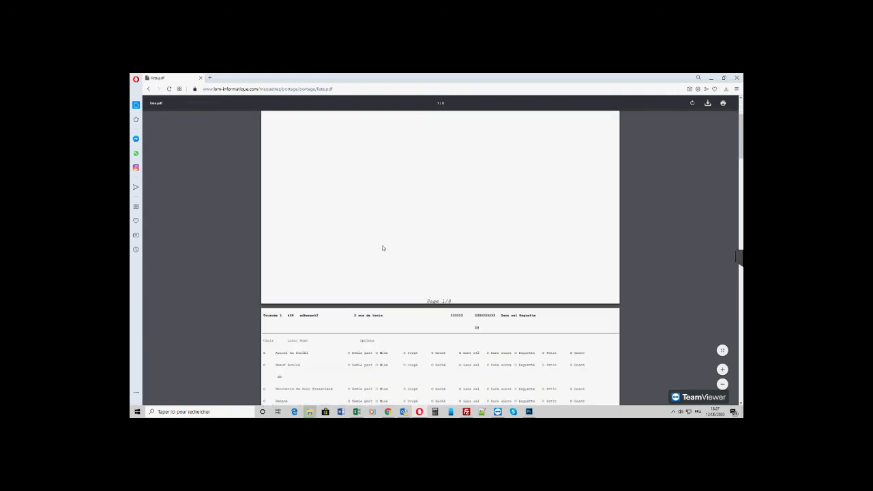
pyautogui.scroll(-1, 312, 222)
pyautogui.scroll(-4, 312, 222)
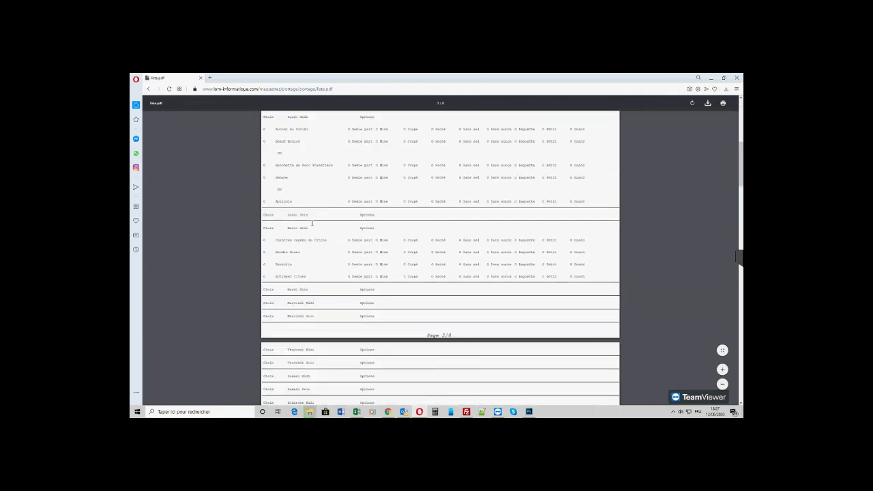
pyautogui.scroll(-7, 312, 222)
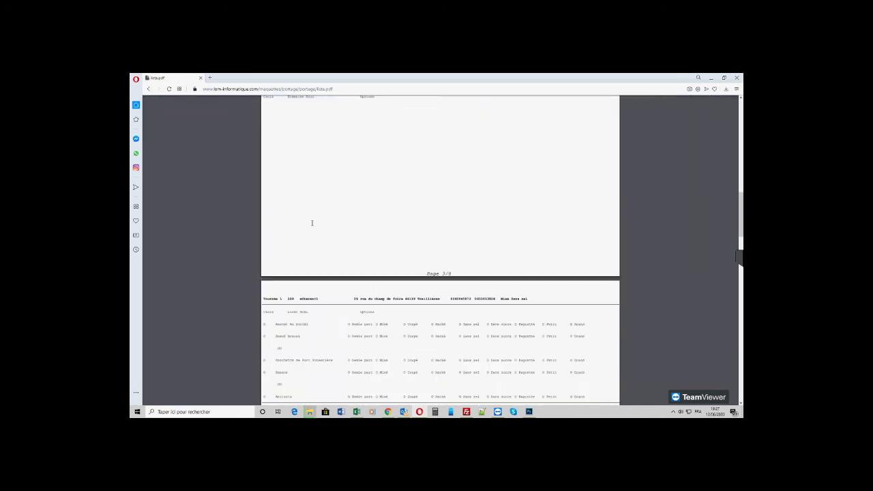
pyautogui.scroll(-1, 337, 299)
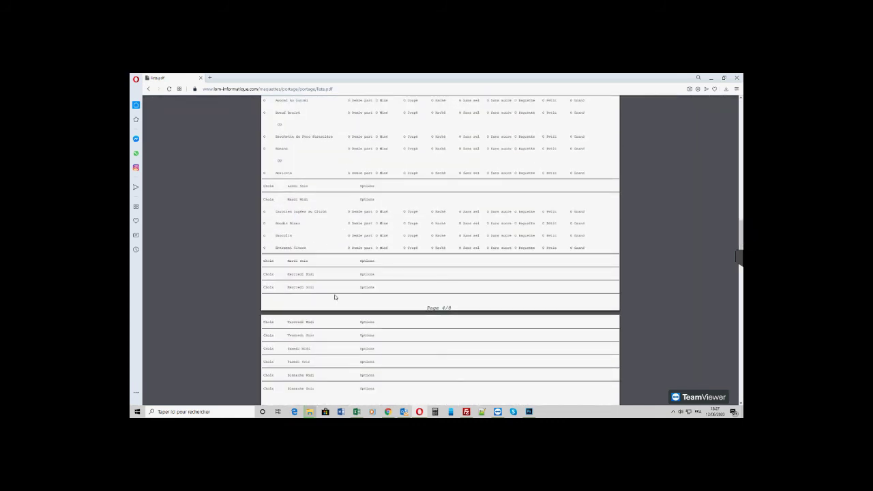
pyautogui.scroll(-2, 337, 298)
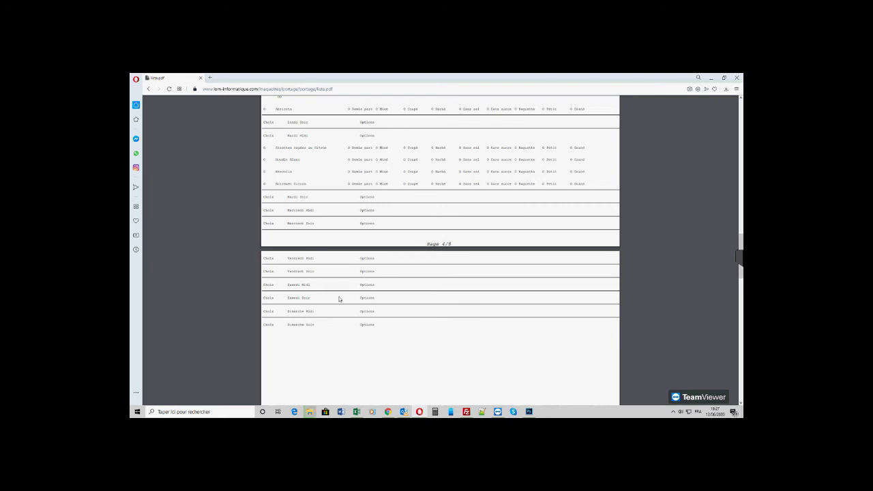
pyautogui.scroll(-10, 339, 298)
pyautogui.scroll(-5, 339, 299)
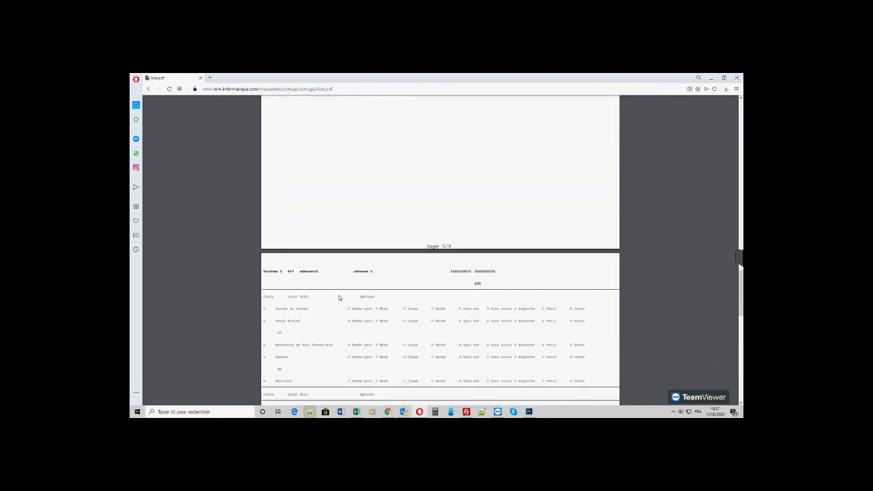
pyautogui.scroll(7, 334, 292)
pyautogui.scroll(8, 332, 288)
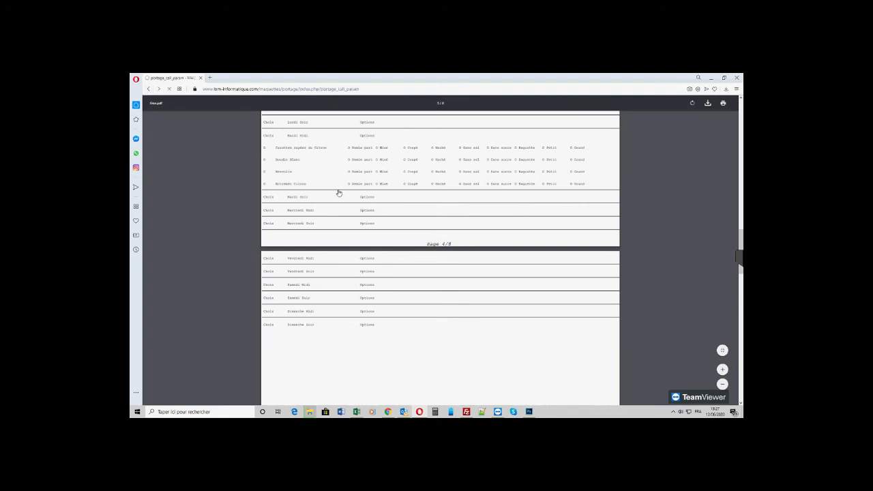
# - Log the moderator out and sign in with the member account's username and password
pyautogui.moveTo(294, 199)
pyautogui.click(294, 214)
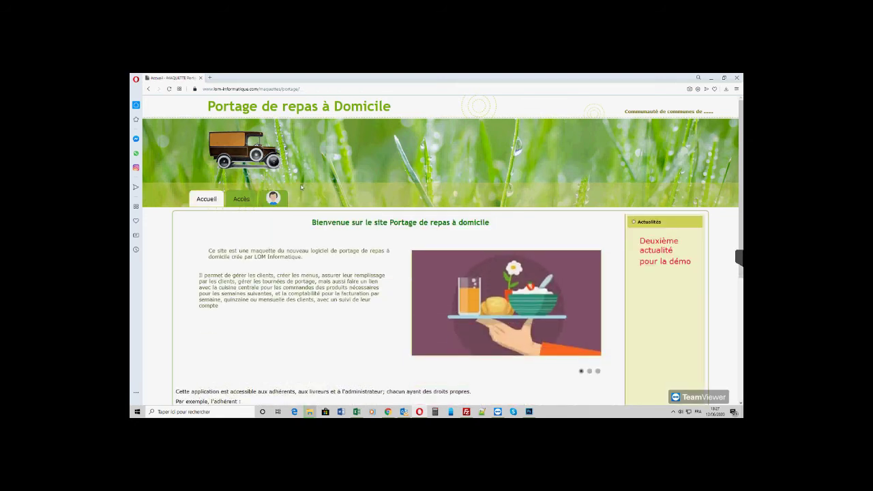
pyautogui.click(277, 198)
pyautogui.click(234, 225)
pyautogui.write('adherent1')
pyautogui.click(221, 240)
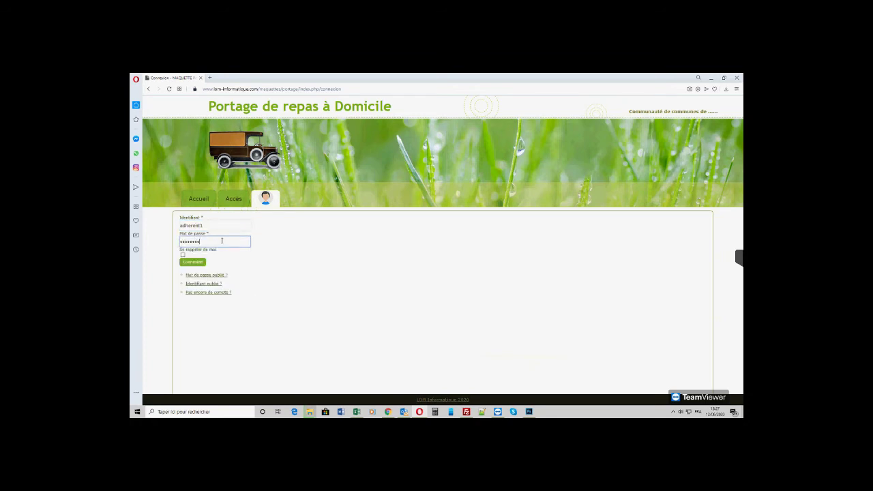
pyautogui.write('adherent1')
pyautogui.click(201, 266)
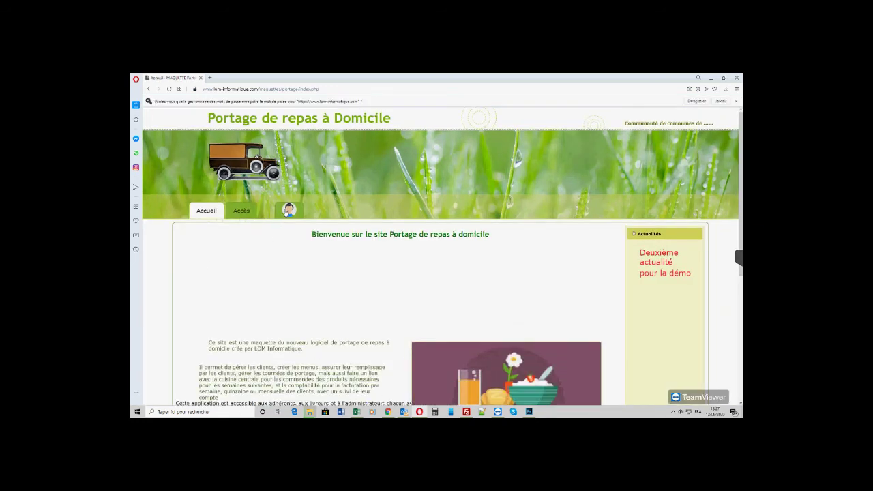
# - Open the Saisie menus clients form for week 202025
pyautogui.moveTo(289, 210)
pyautogui.click(298, 257)
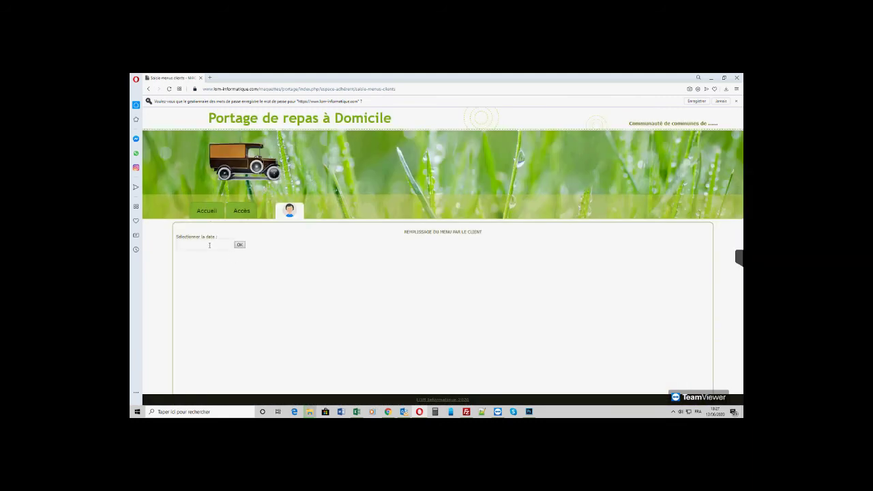
pyautogui.click(210, 245)
pyautogui.click(208, 296)
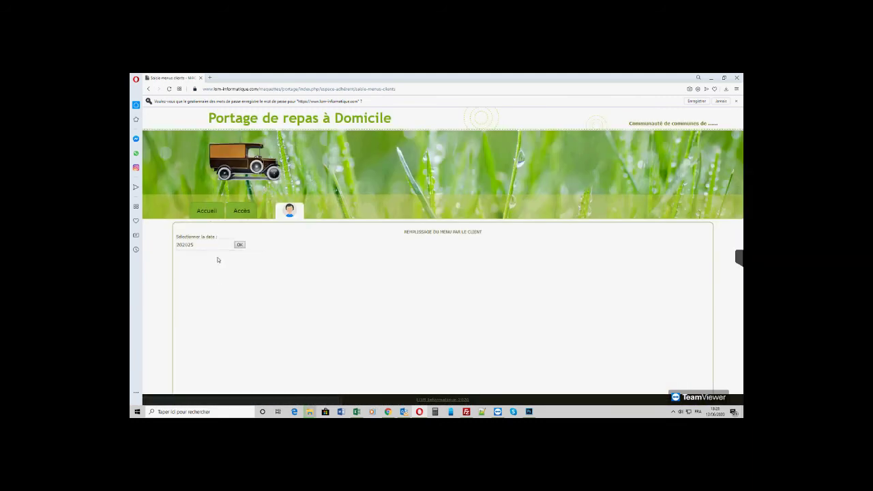
pyautogui.click(243, 246)
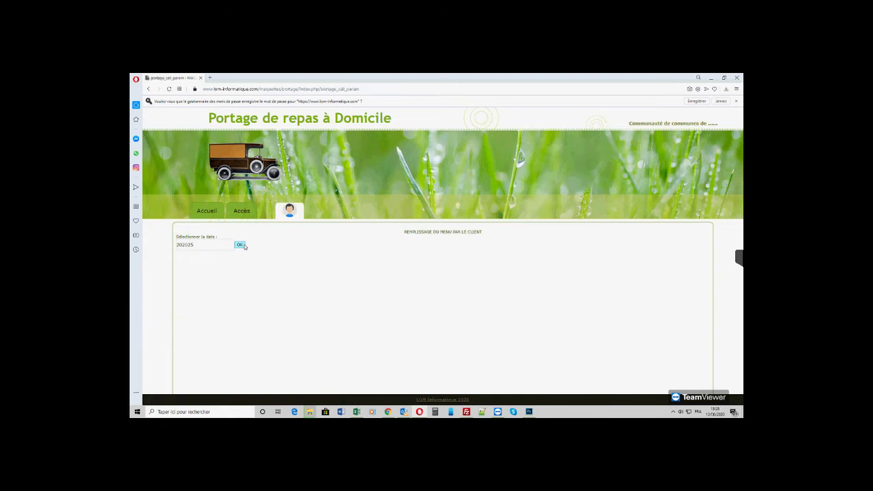
# - Choose Avocat Au Surimi, Boeuf Braisé served Haché instead of Coupé, and Banane for Monday lunch
pyautogui.scroll(-2, 304, 246)
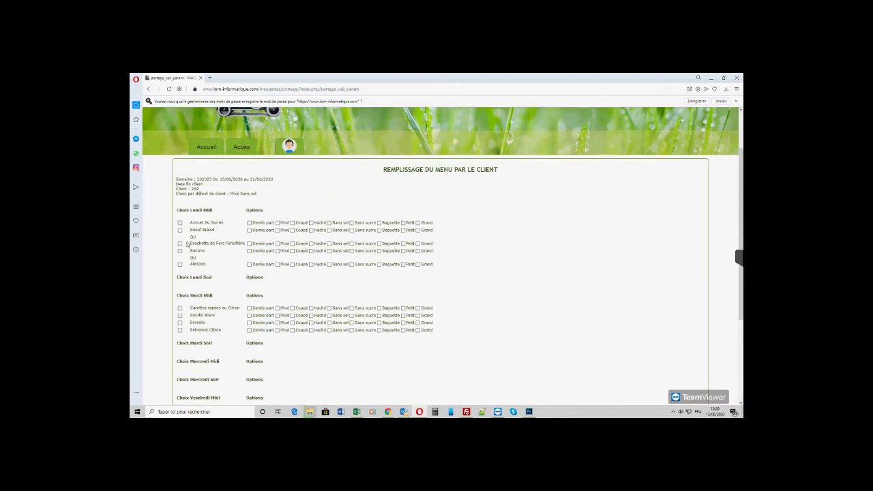
pyautogui.click(180, 223)
pyautogui.click(180, 230)
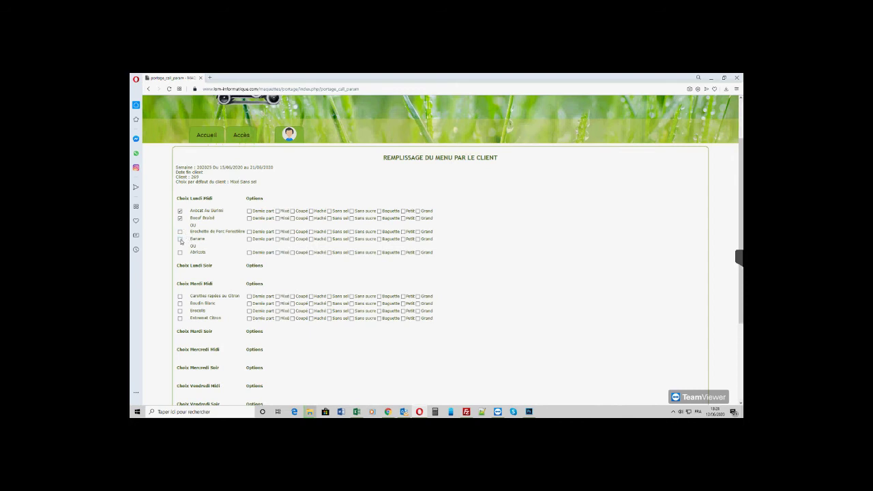
pyautogui.click(180, 239)
pyautogui.click(292, 219)
pyautogui.click(310, 219)
# - Pick Carottes râpées au Citron, Boudin Blanc, Brocolis and Entremet Citron for Tuesday, then save with MODIFIER
pyautogui.scroll(-1, 221, 267)
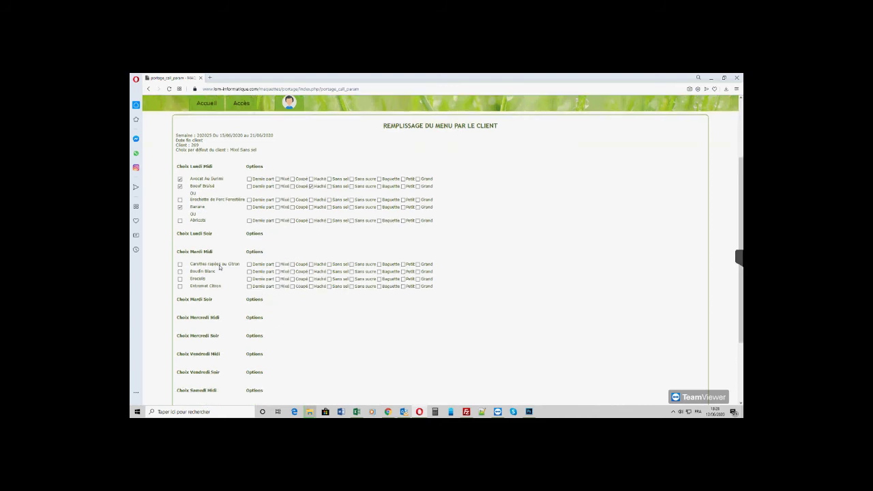
pyautogui.click(180, 264)
pyautogui.click(181, 272)
pyautogui.click(180, 279)
pyautogui.click(180, 286)
pyautogui.scroll(-3, 304, 242)
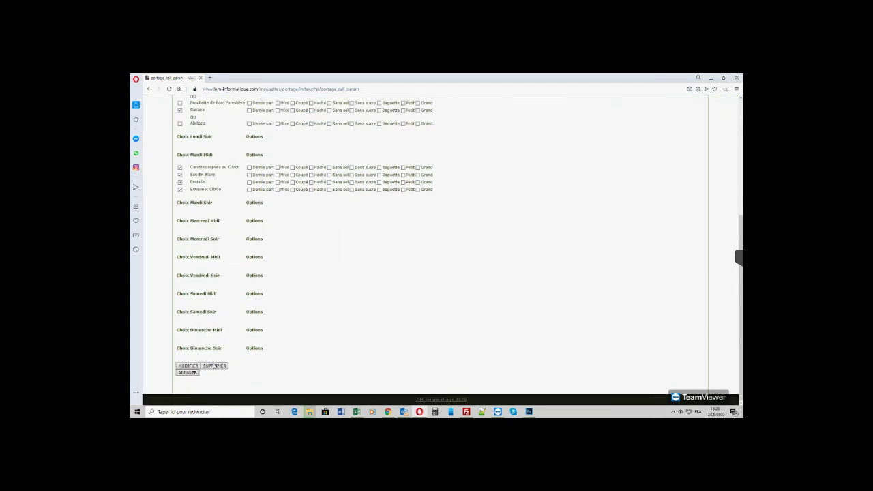
pyautogui.click(191, 366)
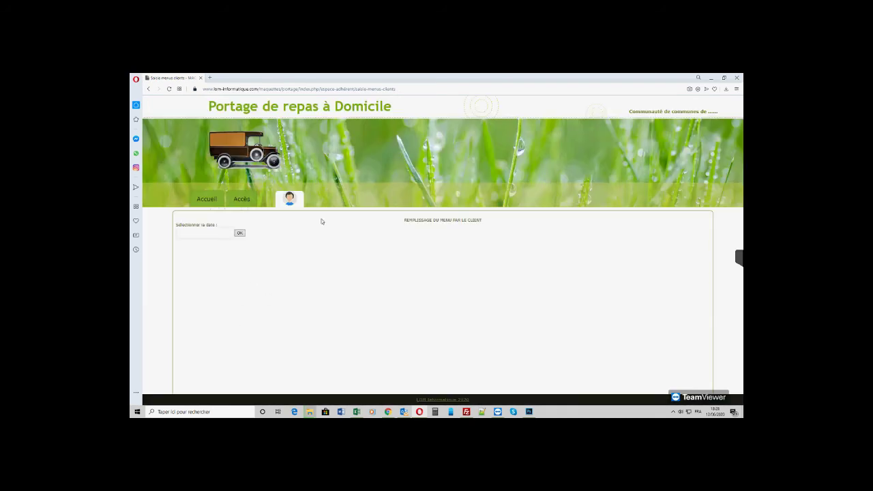
# - Reopen the week 202025 menu in Saisie menus clients to confirm Boeuf Braisé is still Haché
pyautogui.moveTo(295, 203)
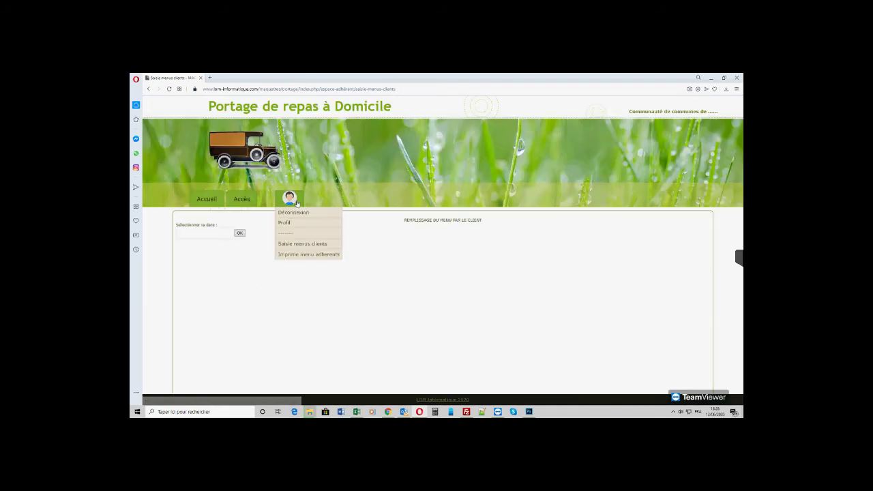
pyautogui.click(297, 246)
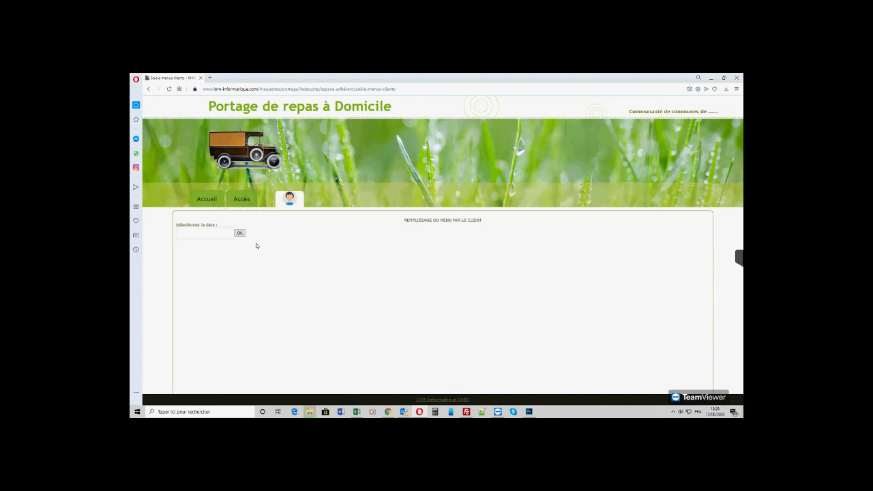
pyautogui.click(213, 234)
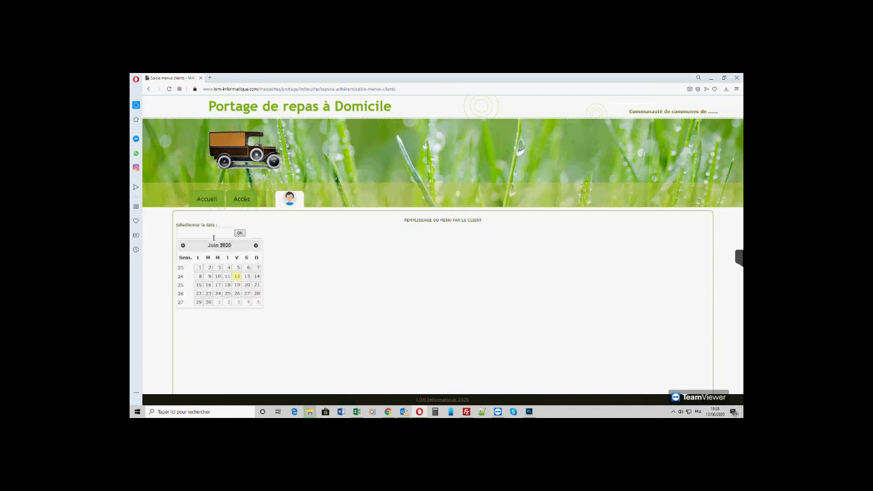
pyautogui.click(212, 286)
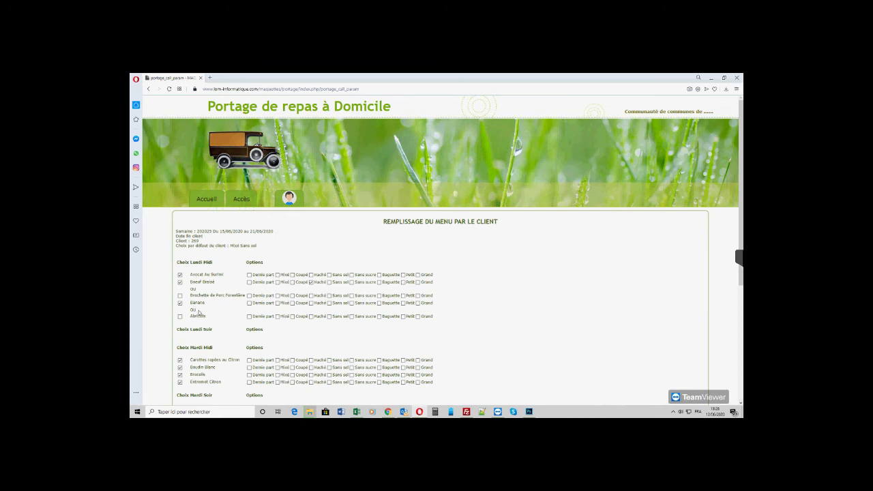
pyautogui.scroll(-1, 194, 304)
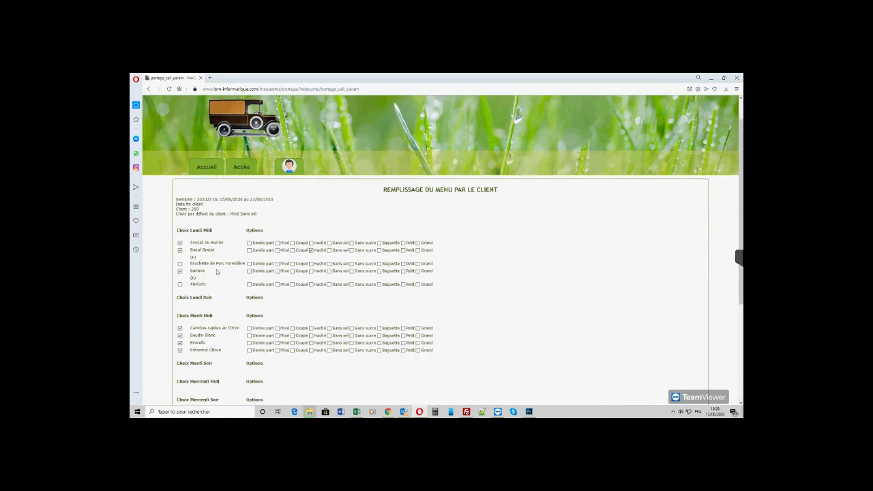
# - Print the week 202025 member menu from Imprime menu adherents with clients' choices included
pyautogui.moveTo(290, 170)
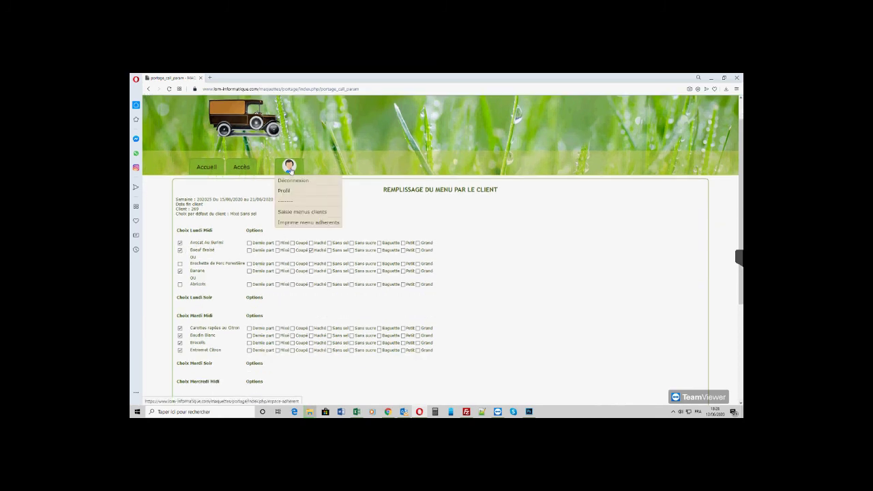
pyautogui.click(293, 223)
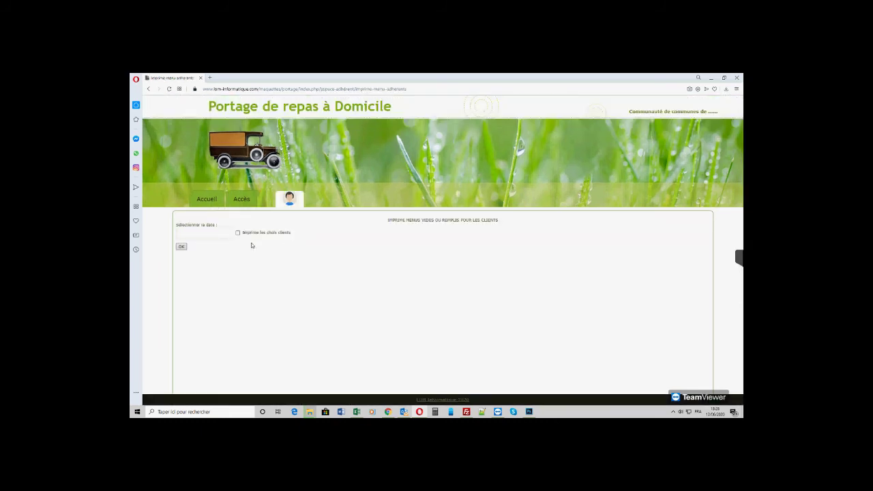
pyautogui.click(218, 232)
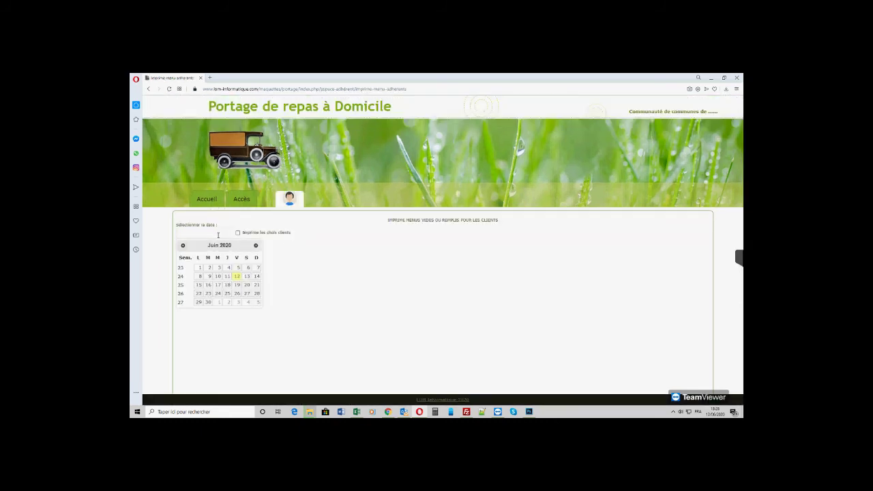
pyautogui.click(203, 284)
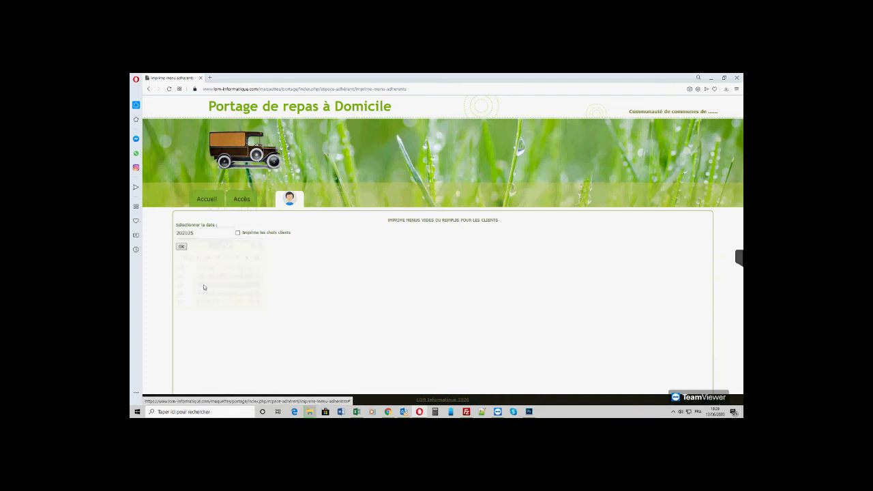
pyautogui.click(239, 234)
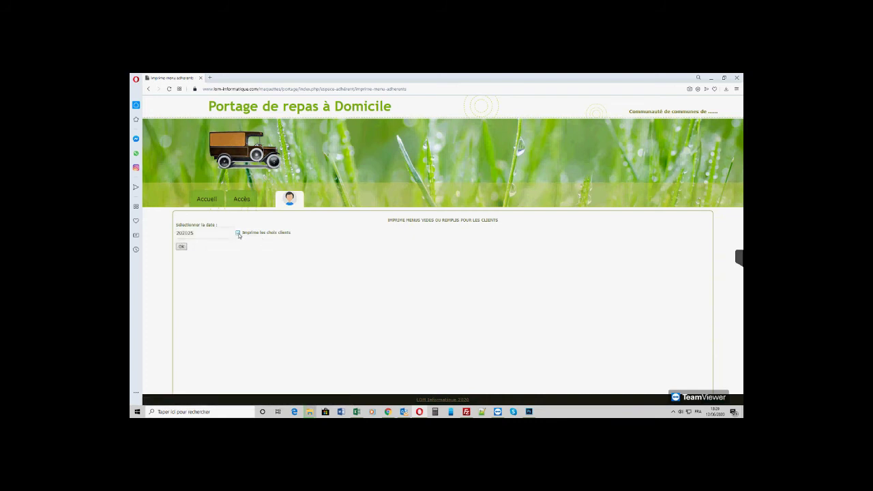
pyautogui.click(182, 247)
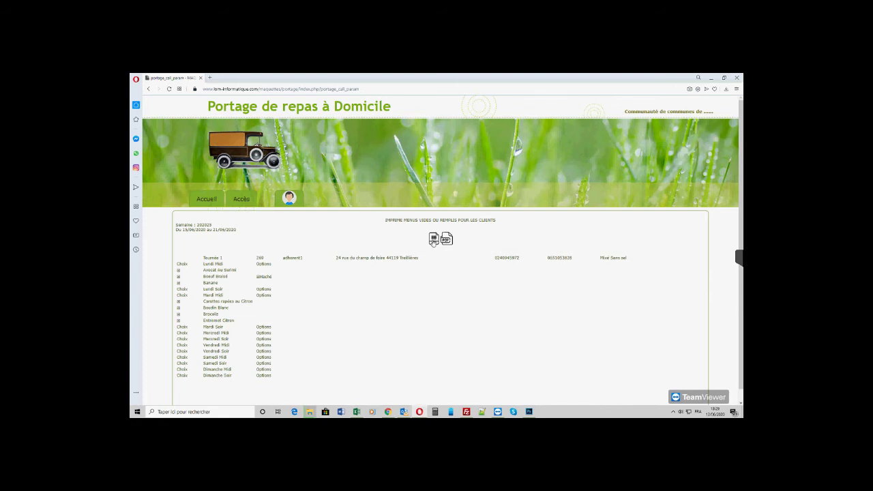
pyautogui.moveTo(290, 203)
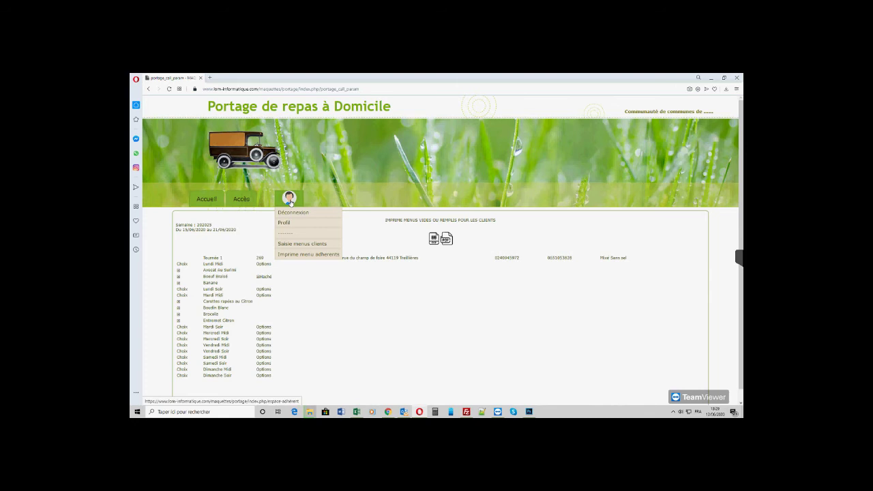
# - Log the member out and sign in with the delivery driver's username and password
pyautogui.click(291, 212)
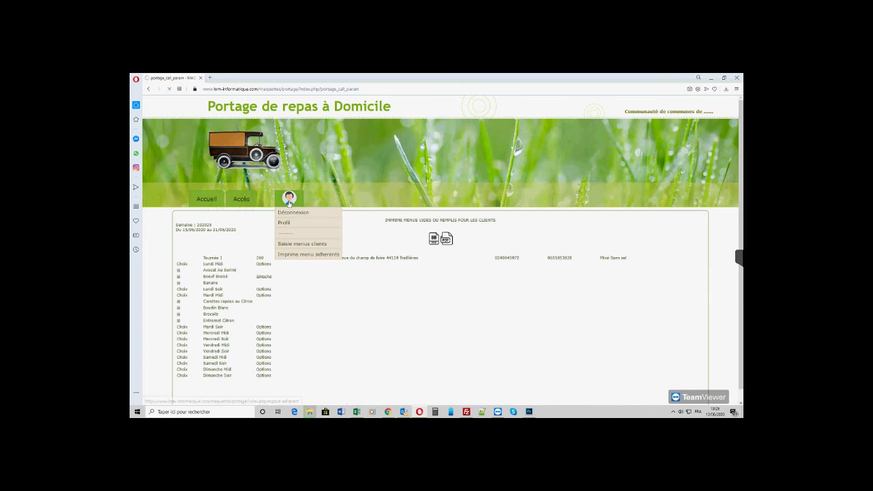
pyautogui.click(276, 199)
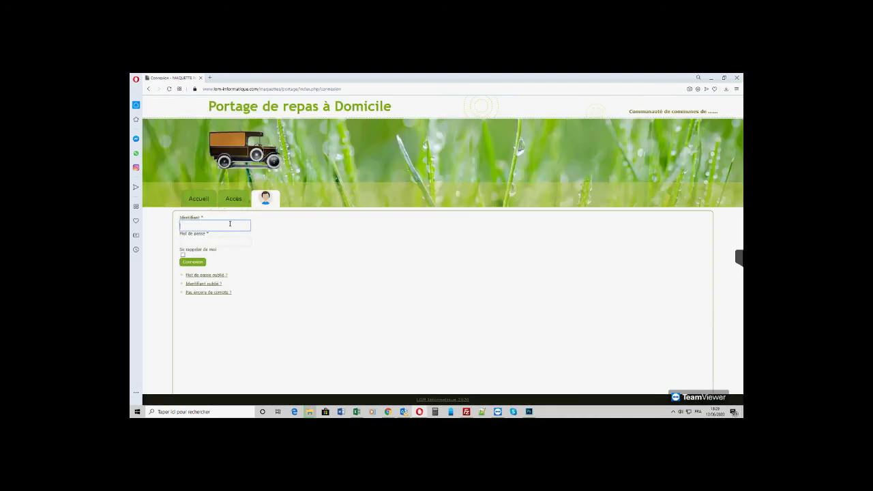
pyautogui.click(230, 224)
pyautogui.write('livreur1')
pyautogui.press('Tab')
pyautogui.write('l')
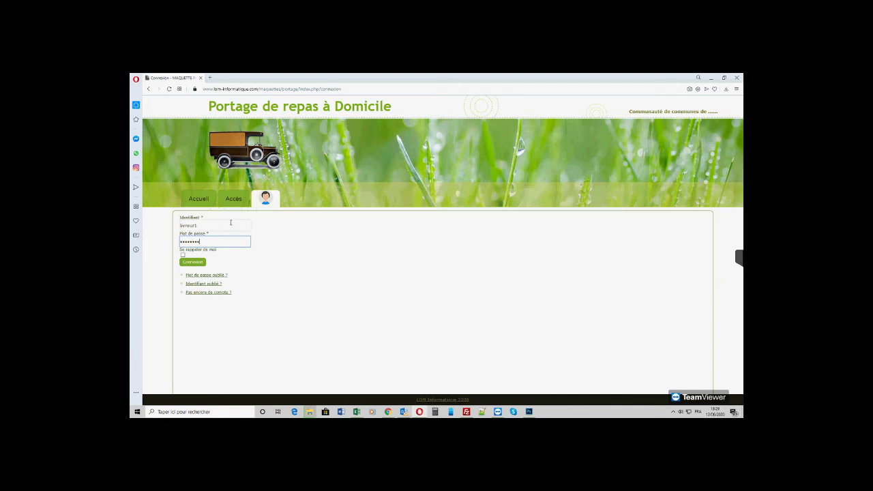
pyautogui.click(197, 263)
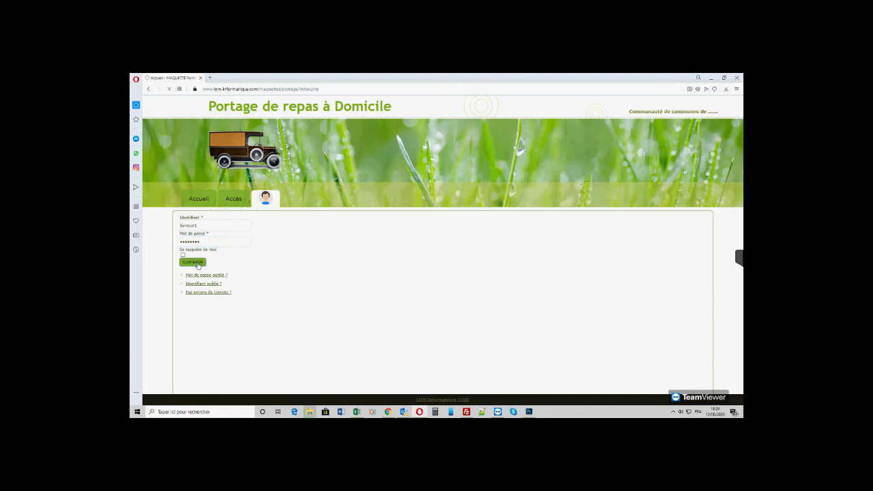
pyautogui.moveTo(287, 210)
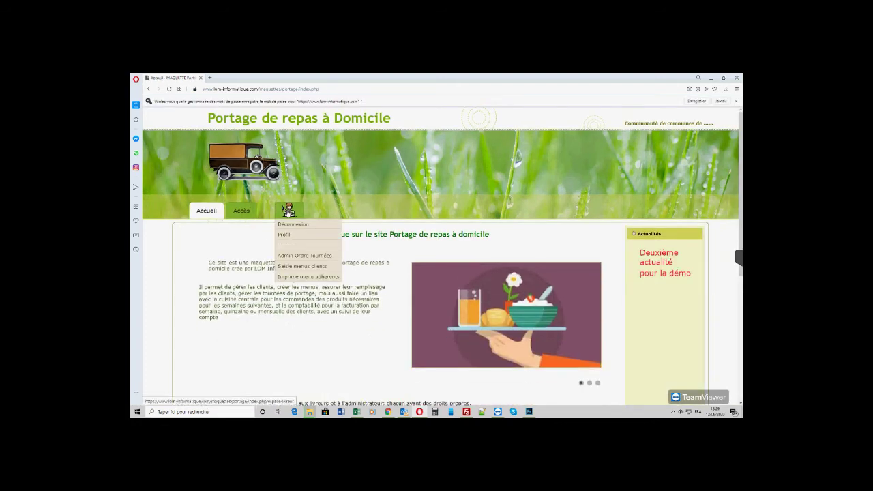
pyautogui.click(298, 257)
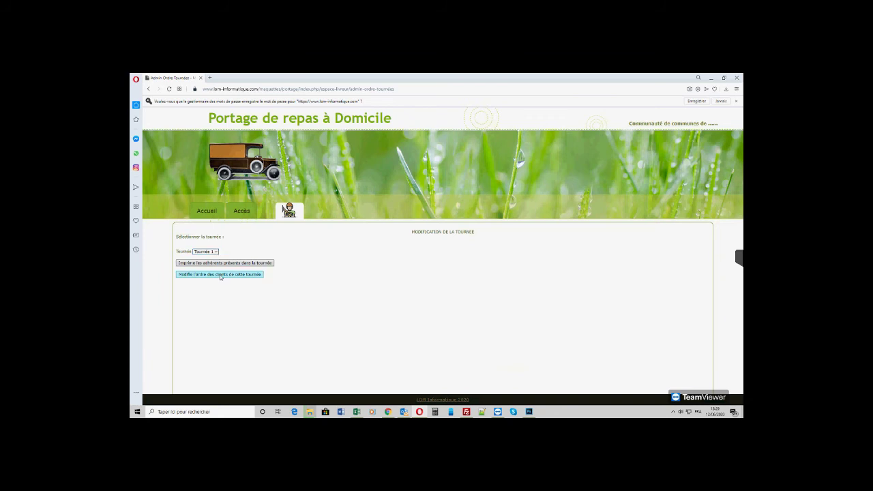
pyautogui.click(218, 264)
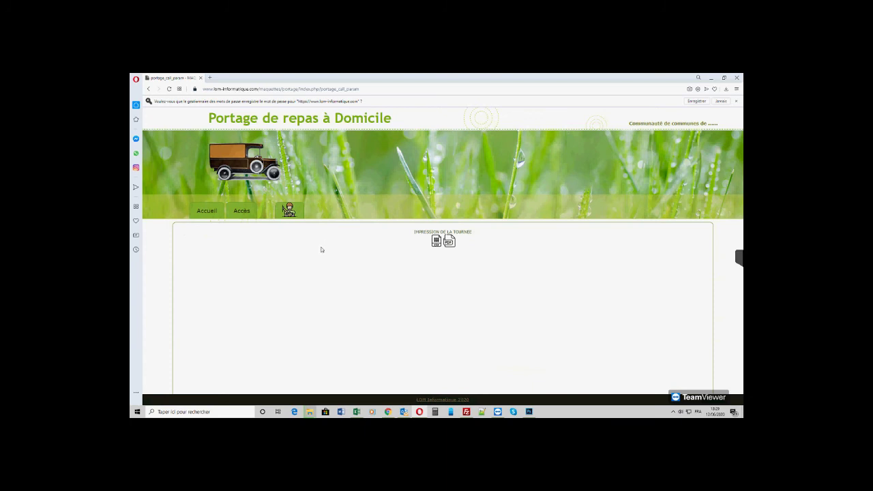
pyautogui.click(450, 242)
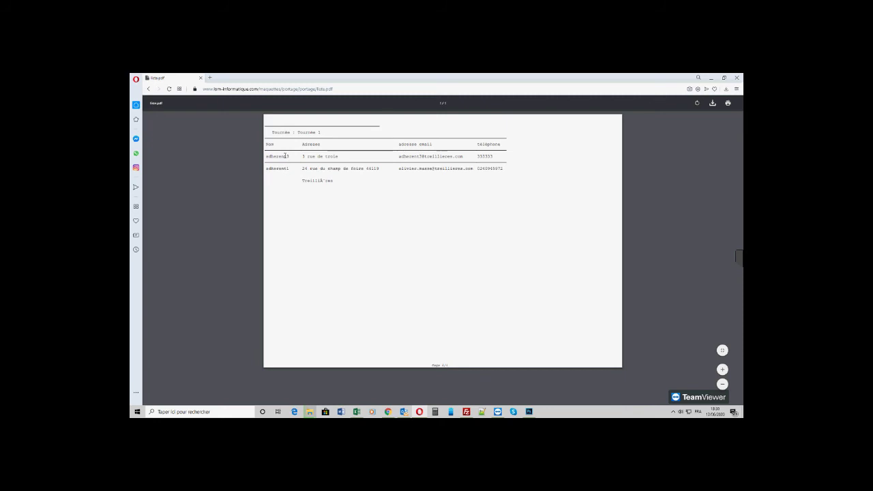
pyautogui.click(148, 89)
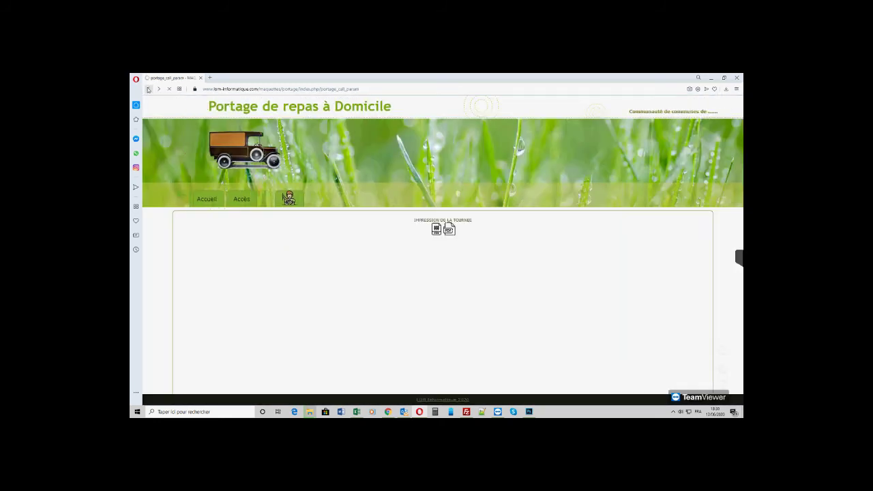
# - Load a client's week 202025 menu in Saisie menus clients, then leave without saving
pyautogui.moveTo(289, 198)
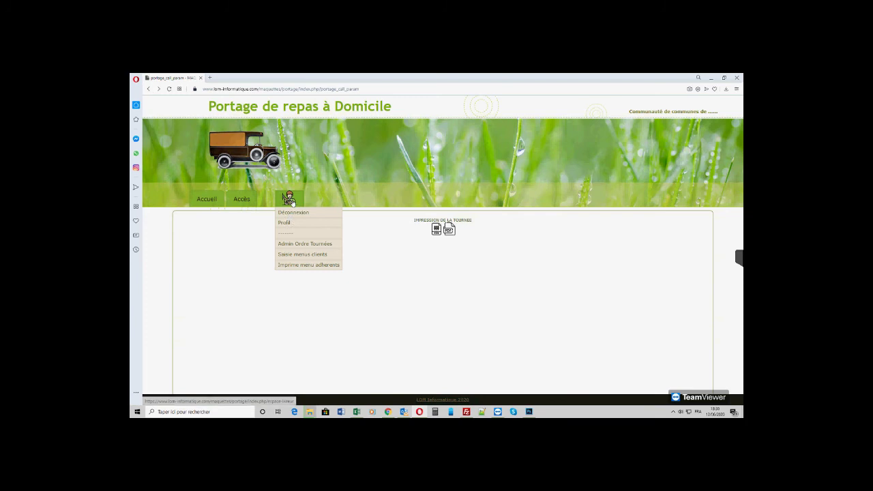
pyautogui.click(289, 254)
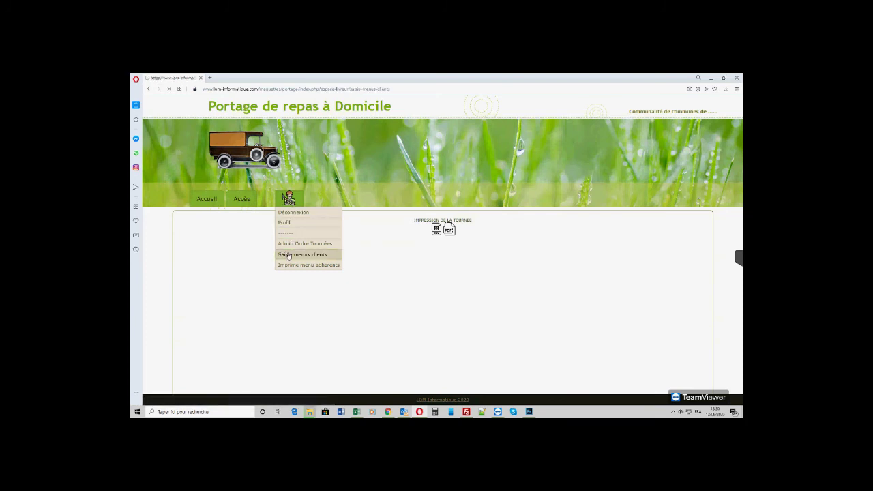
pyautogui.click(210, 233)
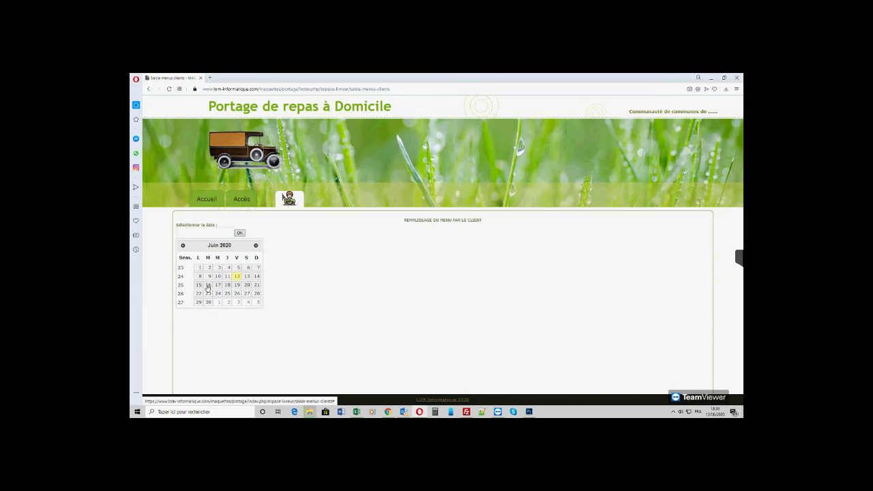
pyautogui.click(211, 277)
pyautogui.click(240, 234)
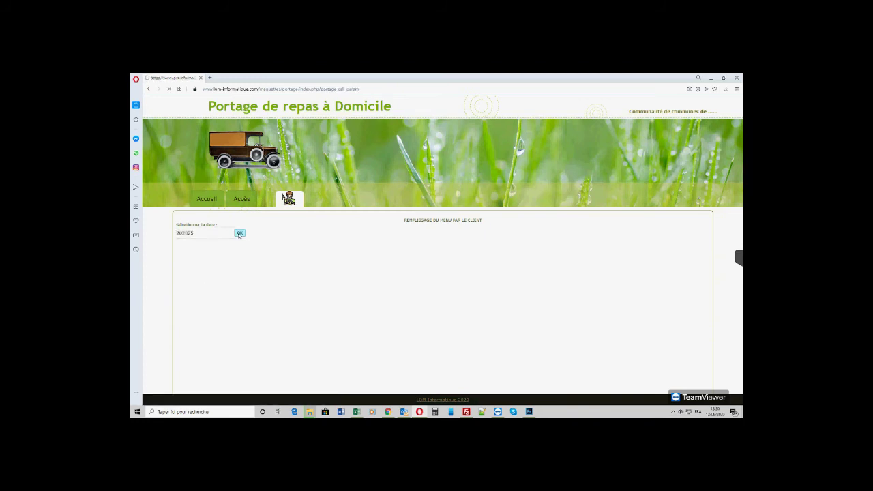
pyautogui.click(199, 230)
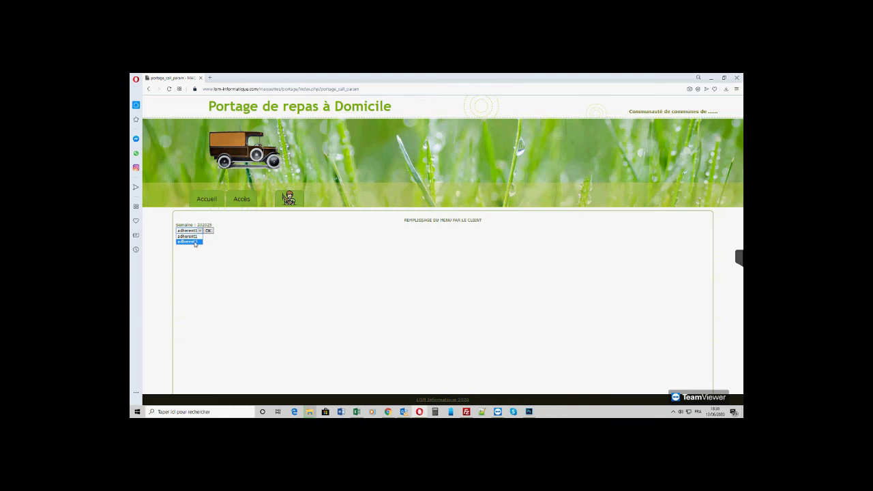
pyautogui.click(195, 242)
pyautogui.click(200, 231)
pyautogui.click(191, 235)
pyautogui.click(208, 230)
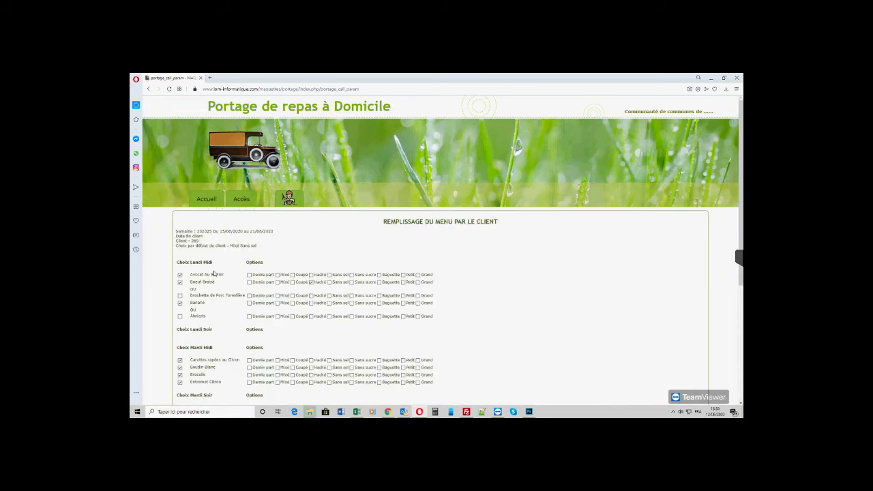
pyautogui.scroll(-5, 215, 276)
pyautogui.click(188, 373)
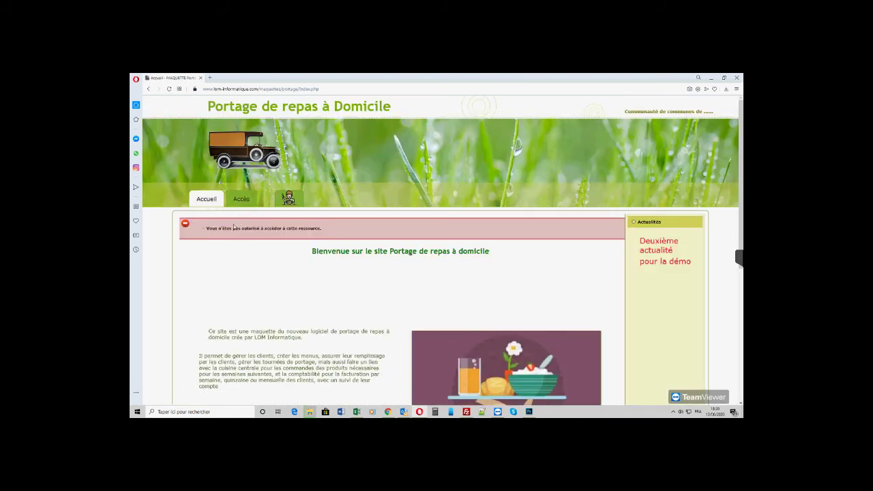
# - Reopen week 202025 and load the other client's menu instead
pyautogui.moveTo(289, 199)
pyautogui.click(300, 253)
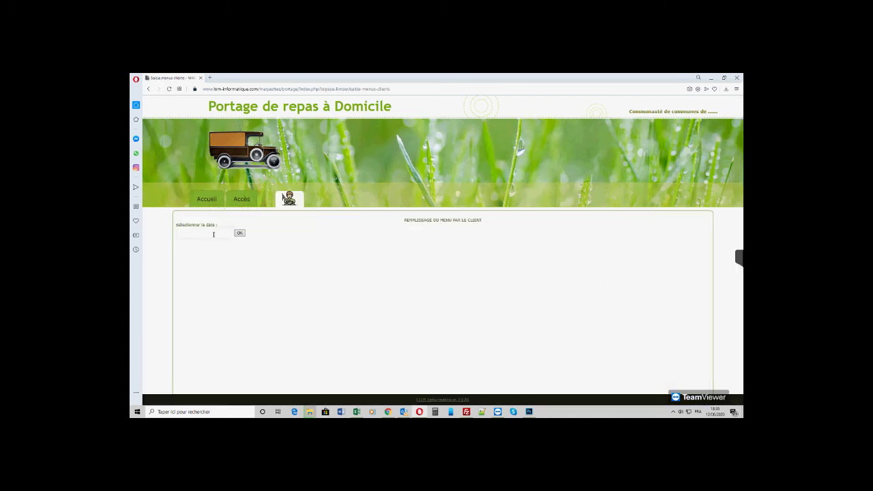
pyautogui.click(213, 234)
pyautogui.click(200, 287)
pyautogui.click(240, 233)
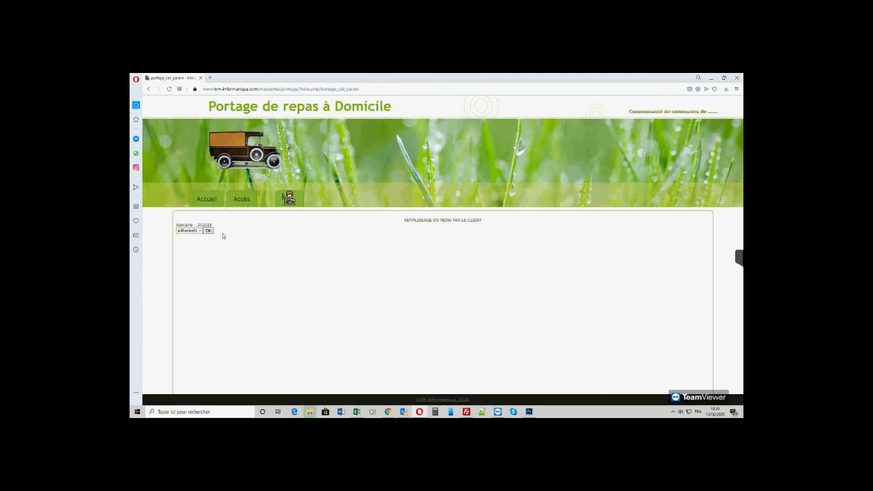
pyautogui.click(200, 230)
pyautogui.click(197, 244)
pyautogui.click(209, 231)
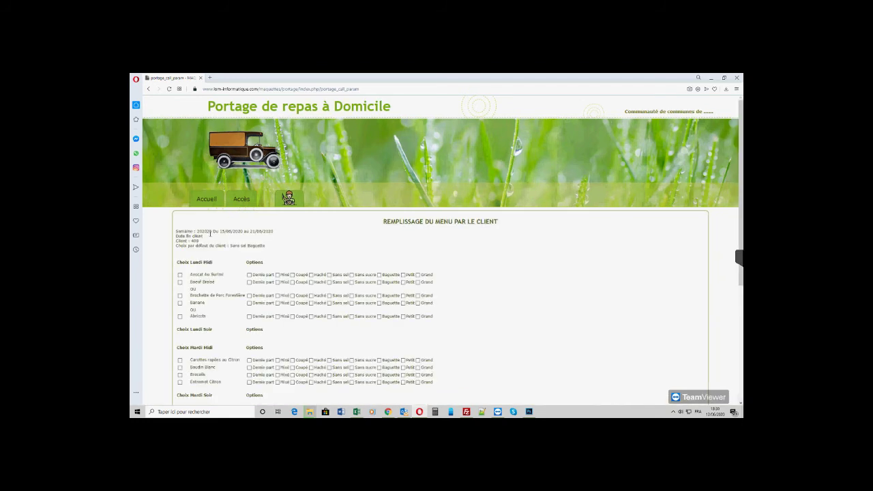
# - Choose Avocat Au Surimi, Abricots, Boudin Blanc, Brocolis and Entremet Citron, then save with MODIFIER
pyautogui.scroll(-1, 194, 290)
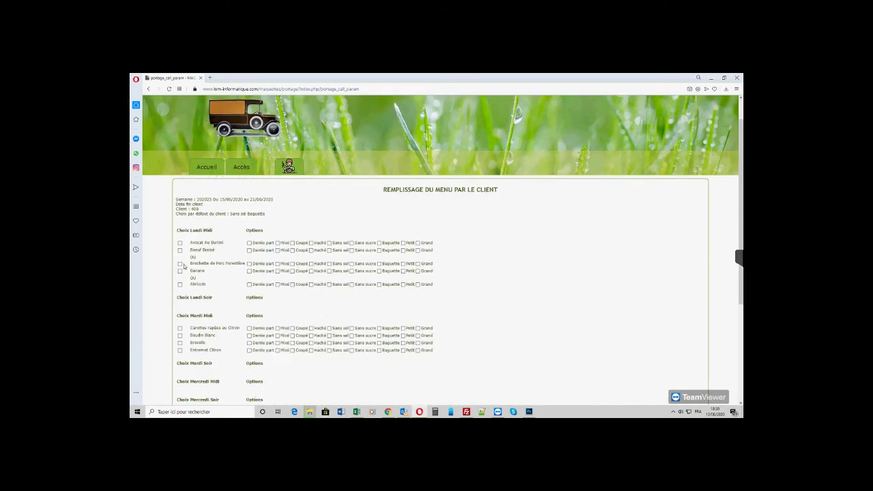
pyautogui.click(180, 243)
pyautogui.click(180, 286)
pyautogui.click(180, 337)
pyautogui.click(180, 343)
pyautogui.click(180, 351)
pyautogui.scroll(-5, 280, 299)
pyautogui.click(188, 367)
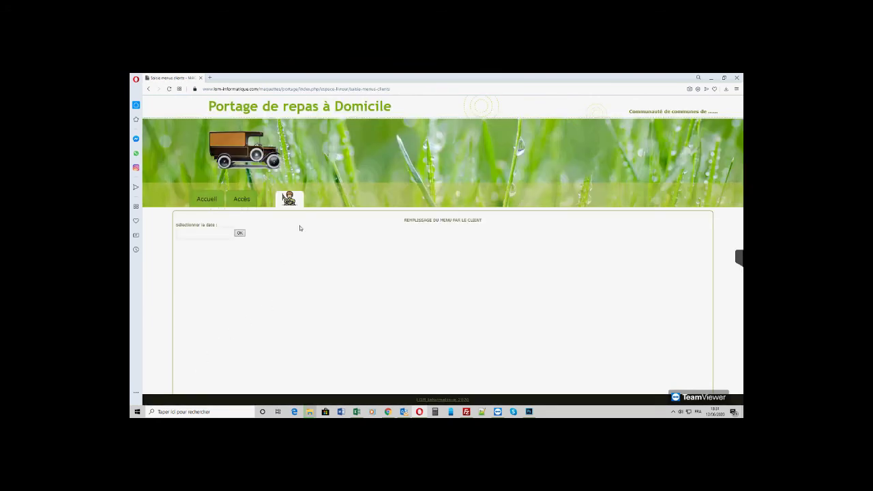
# - Log out and sign back in with the saved moderator username and its password
pyautogui.moveTo(289, 199)
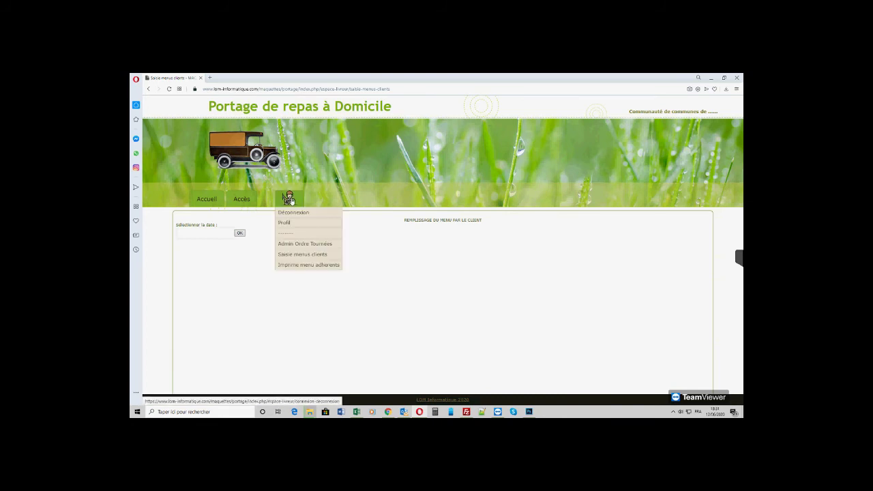
pyautogui.click(292, 213)
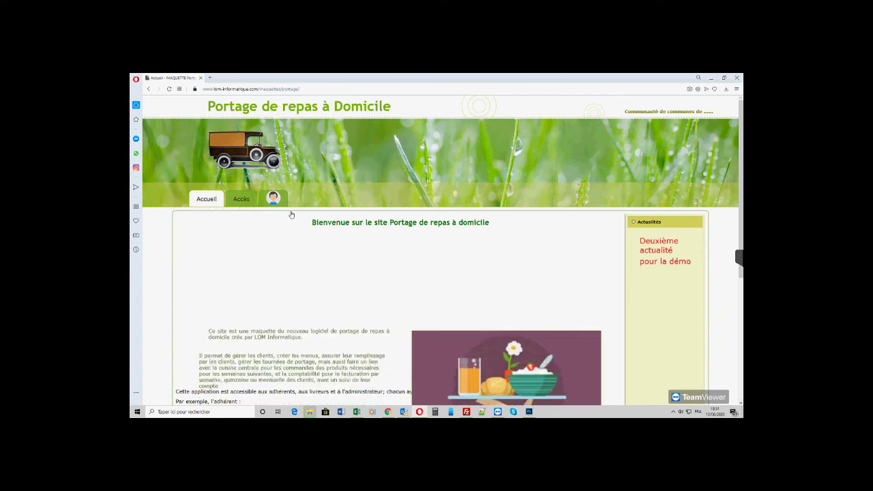
pyautogui.click(281, 202)
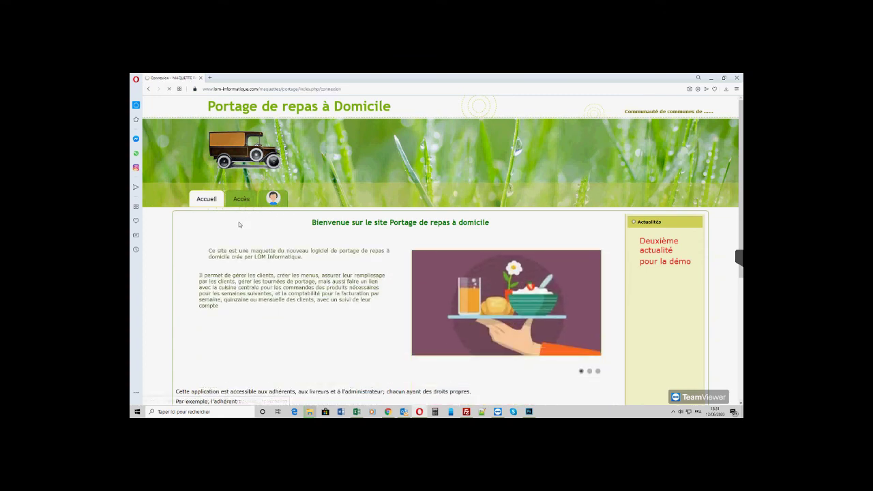
pyautogui.click(231, 226)
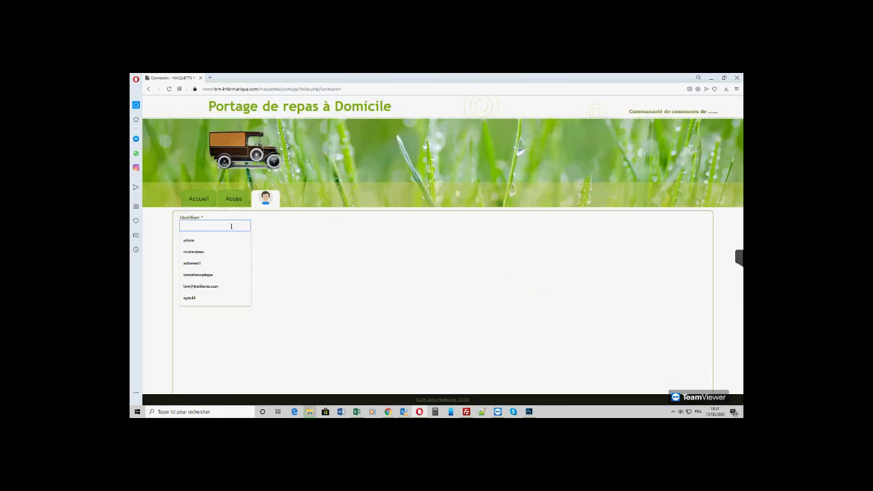
pyautogui.click(204, 252)
pyautogui.click(195, 243)
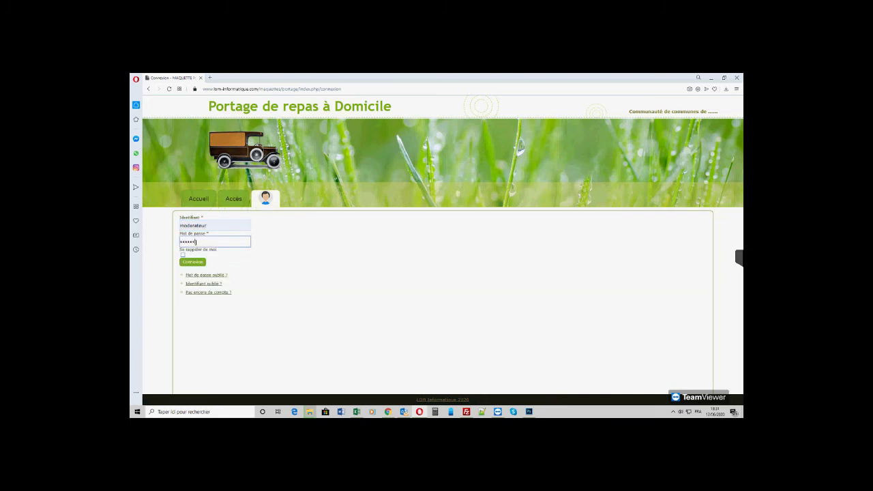
pyautogui.click(194, 265)
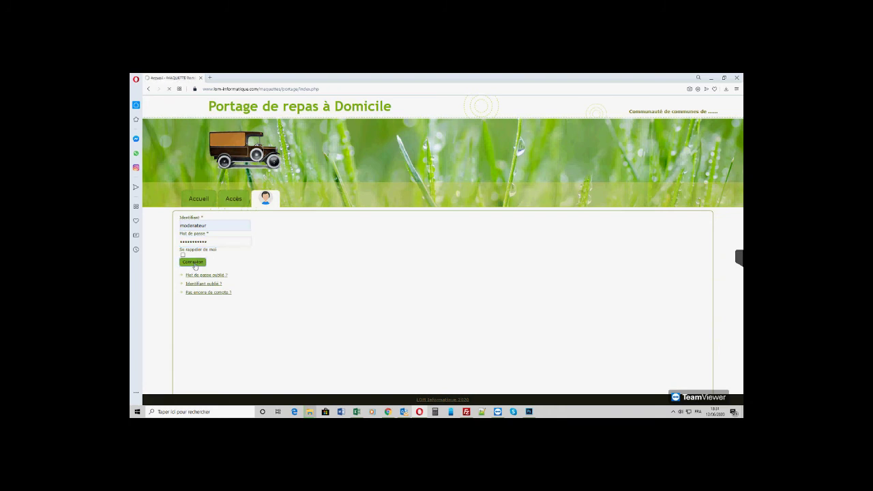
pyautogui.moveTo(289, 212)
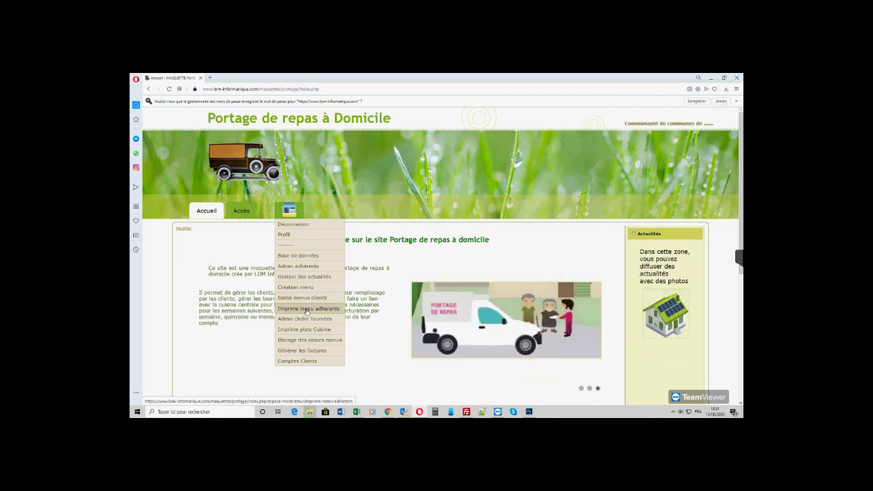
# - Generate the week 202025 menu printout for all clients, including their chosen dishes
pyautogui.click(301, 310)
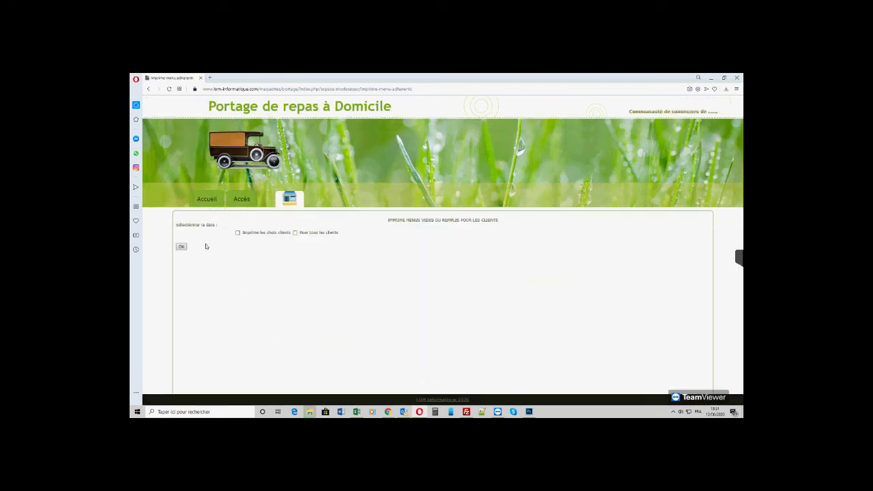
pyautogui.click(200, 232)
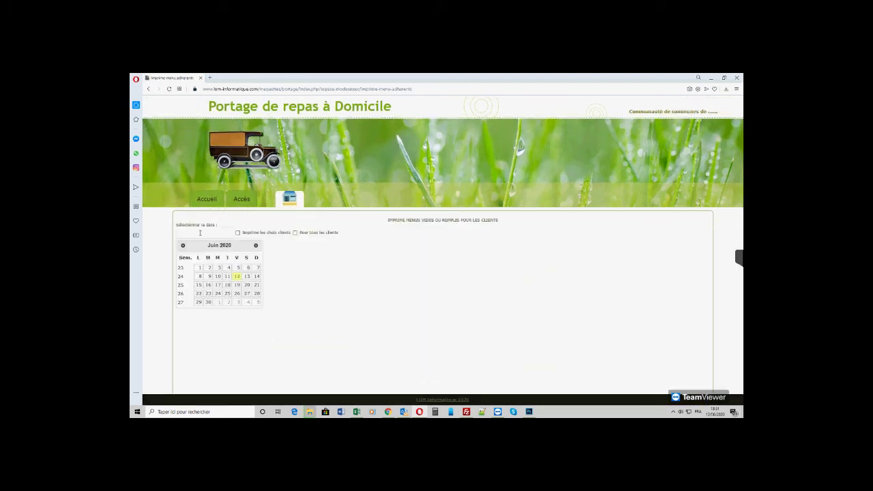
pyautogui.click(210, 285)
pyautogui.click(238, 234)
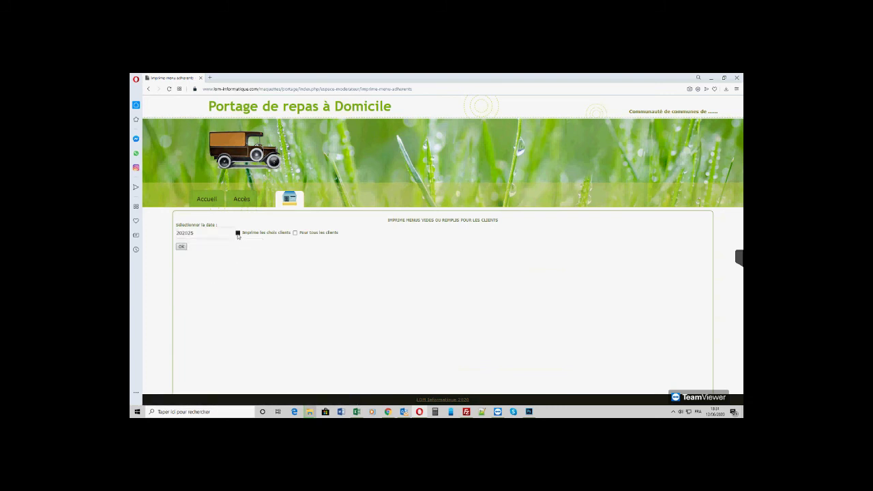
pyautogui.click(294, 233)
pyautogui.click(184, 248)
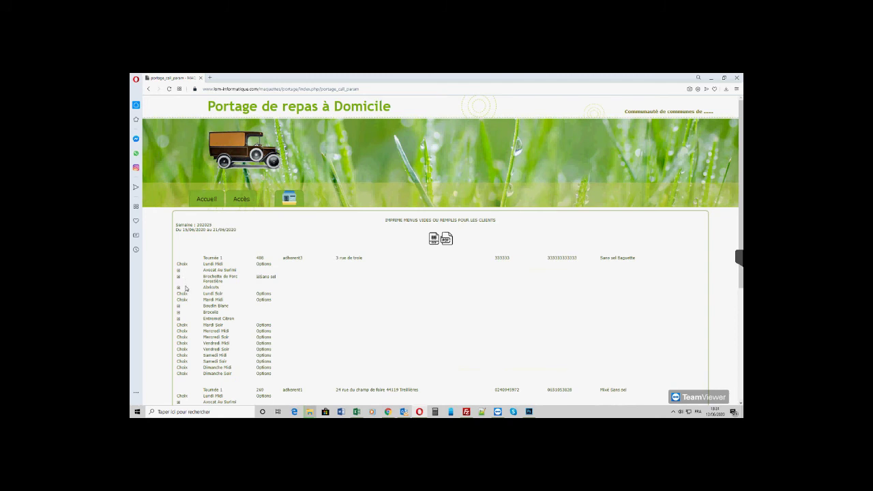
# - Scroll through the printout down to the menu-entry error notice, then return to the top
pyautogui.scroll(-2, 198, 294)
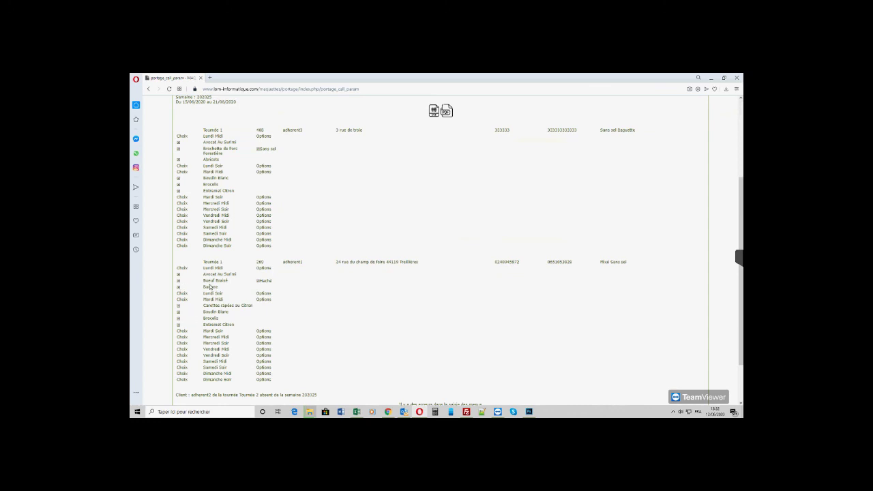
pyautogui.scroll(-1, 230, 292)
pyautogui.scroll(3, 373, 267)
pyautogui.scroll(-4, 303, 275)
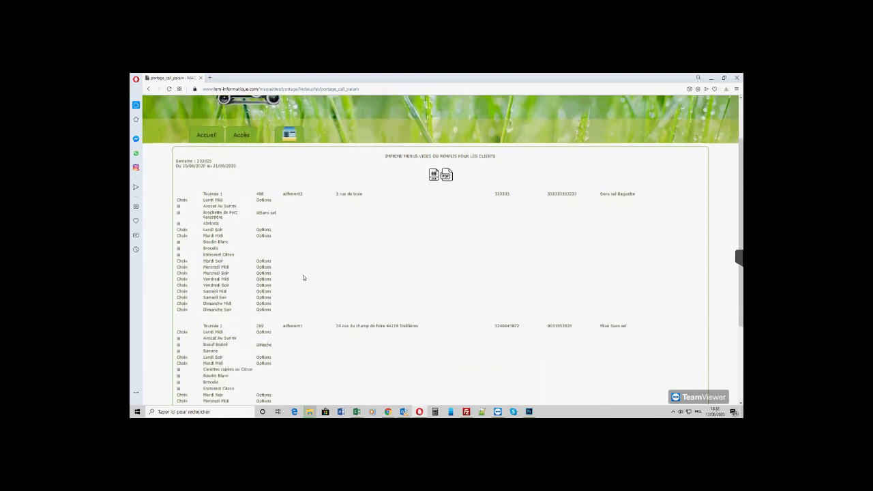
pyautogui.scroll(5, 304, 277)
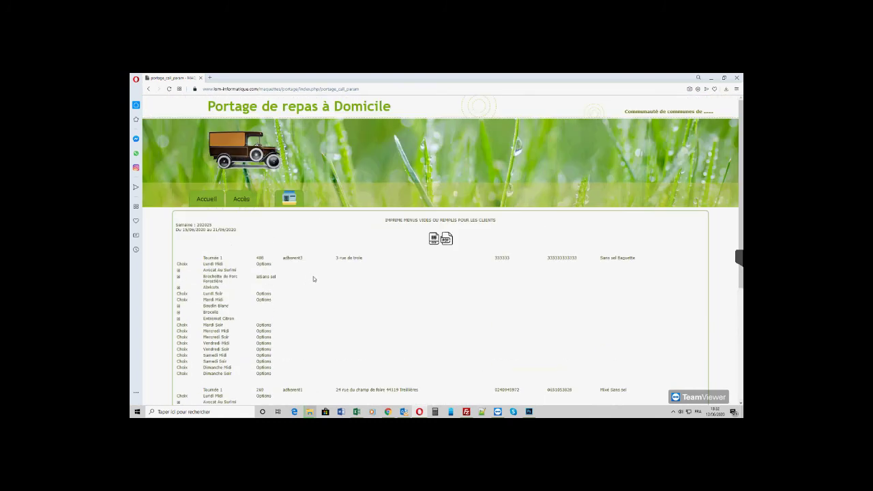
pyautogui.scroll(-3, 307, 273)
pyautogui.scroll(-3, 311, 250)
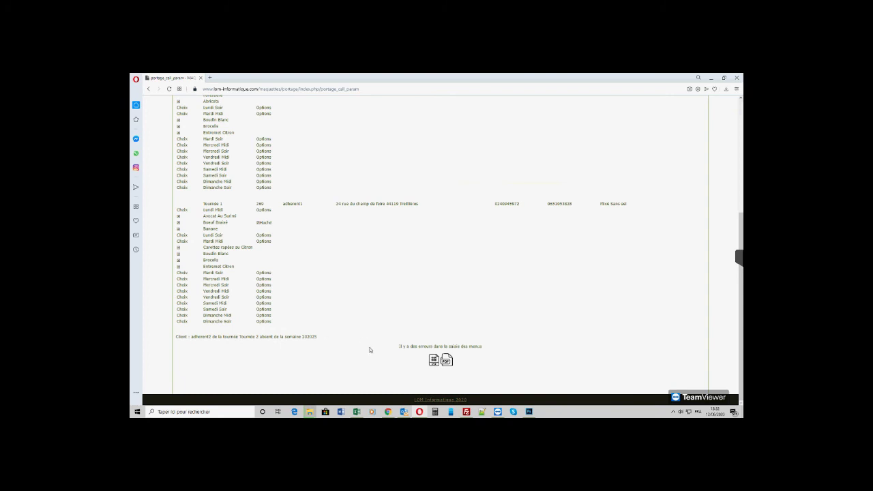
pyautogui.scroll(5, 370, 350)
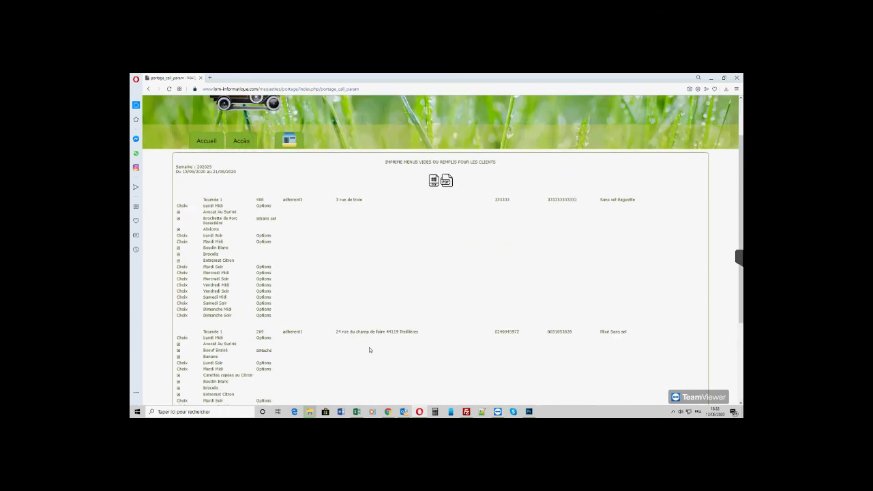
pyautogui.scroll(-5, 370, 350)
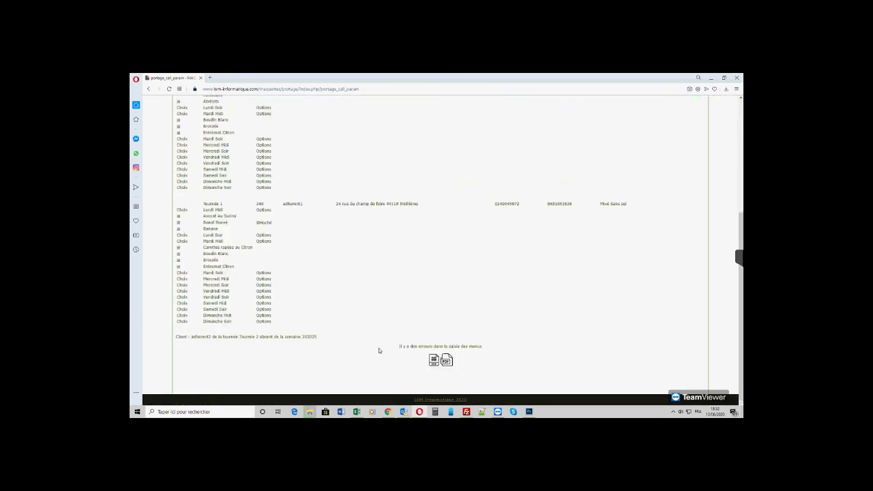
pyautogui.press('Home')
pyautogui.moveTo(287, 199)
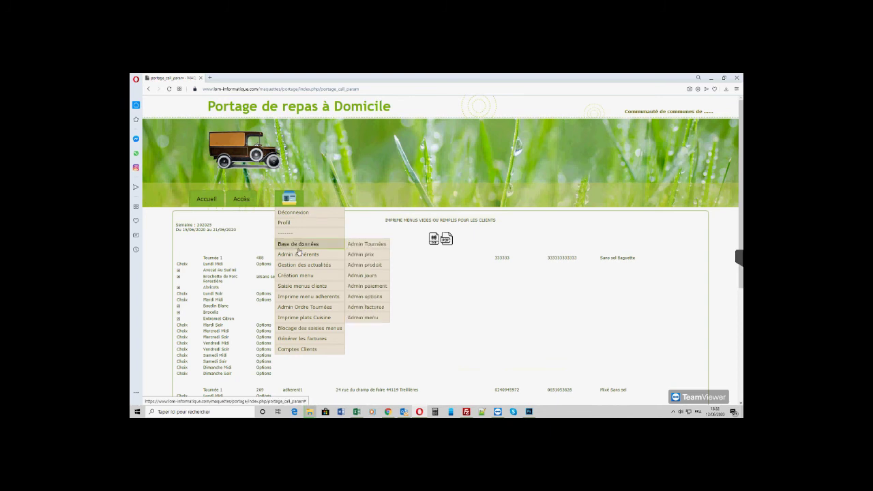
# - Block week 202025 menu entries for all clients using 16 June 2020, and review the unfilled-meals report
pyautogui.click(309, 330)
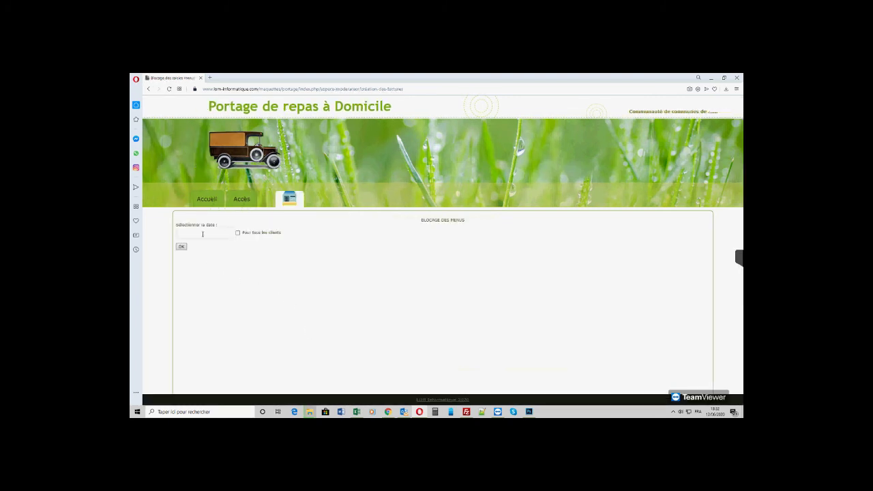
pyautogui.click(202, 234)
pyautogui.click(208, 285)
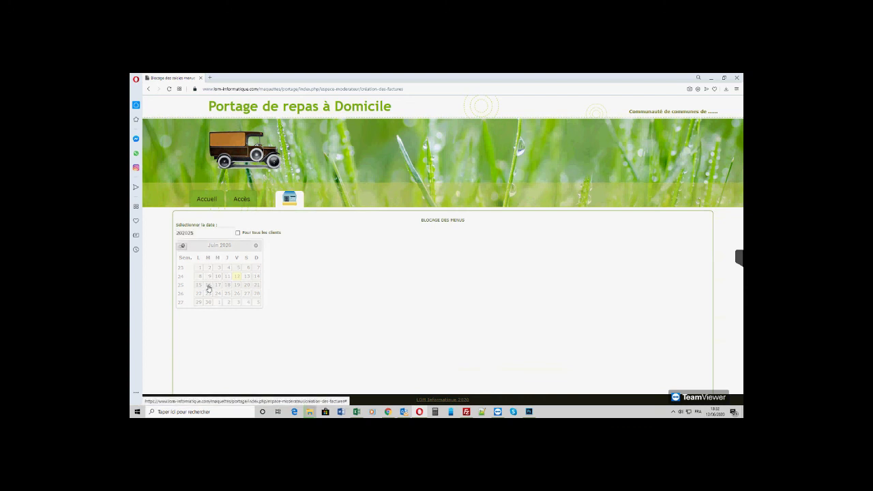
pyautogui.click(237, 233)
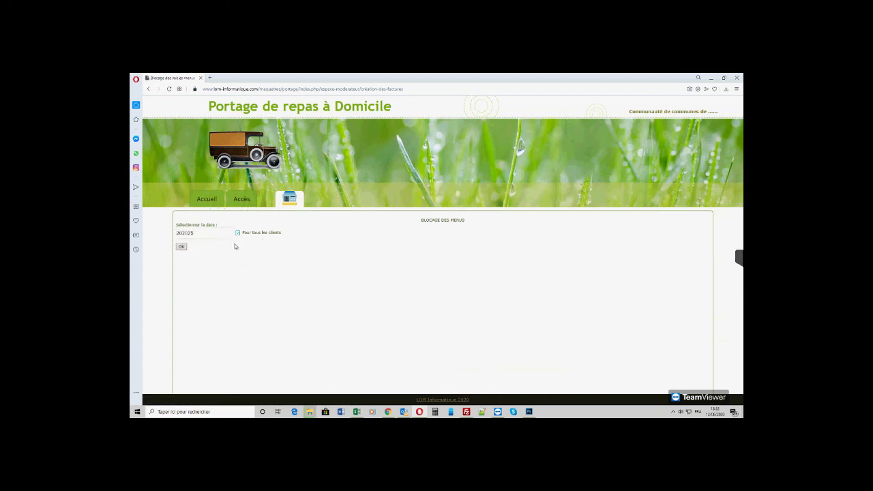
pyautogui.click(182, 249)
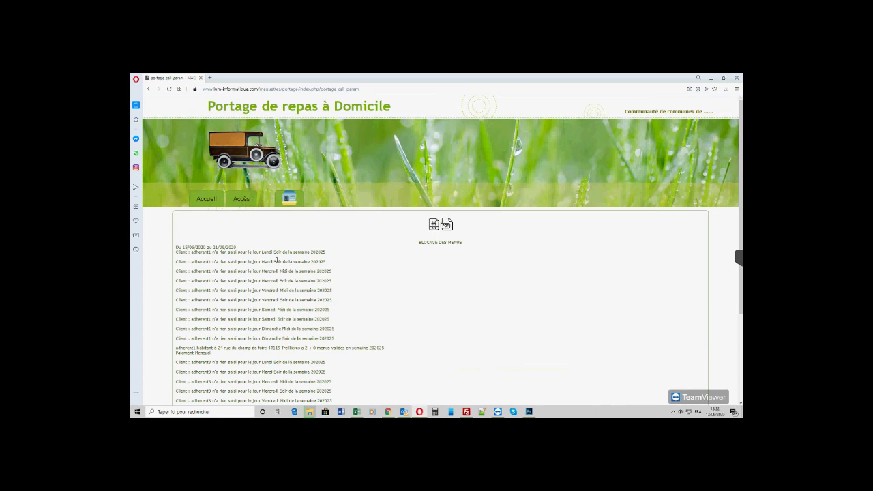
pyautogui.scroll(-2, 277, 261)
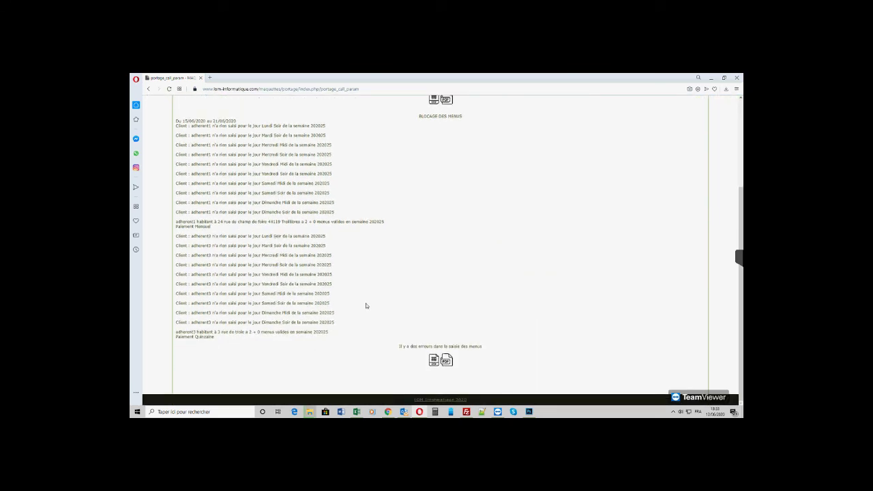
pyautogui.scroll(2, 343, 252)
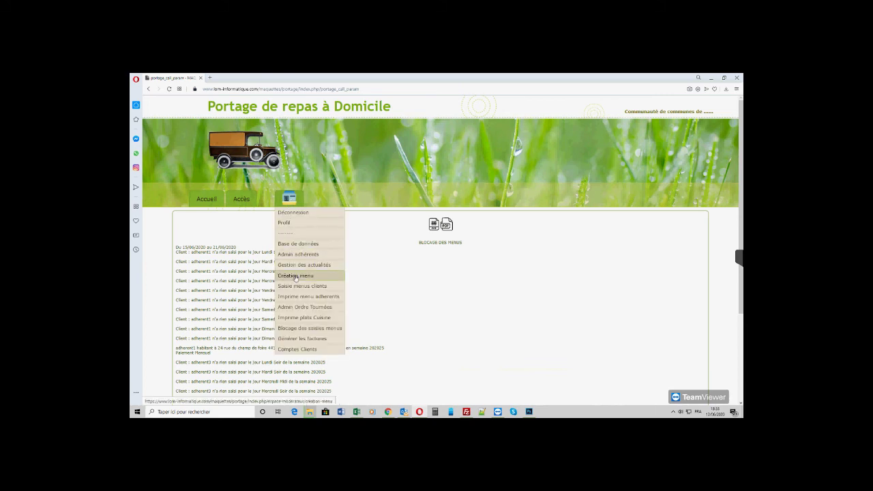
# - Generate the Imprime plats Cuisine recap for week 202025 and scroll through the dish totals
pyautogui.click(296, 318)
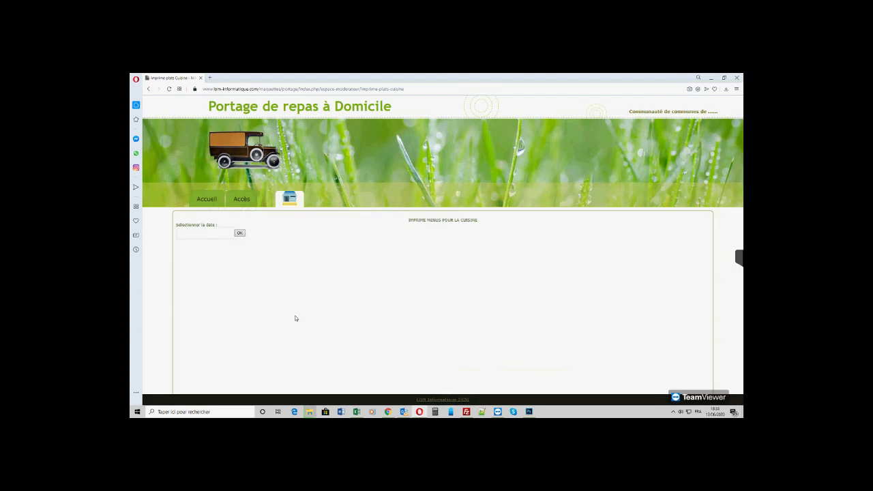
pyautogui.click(203, 232)
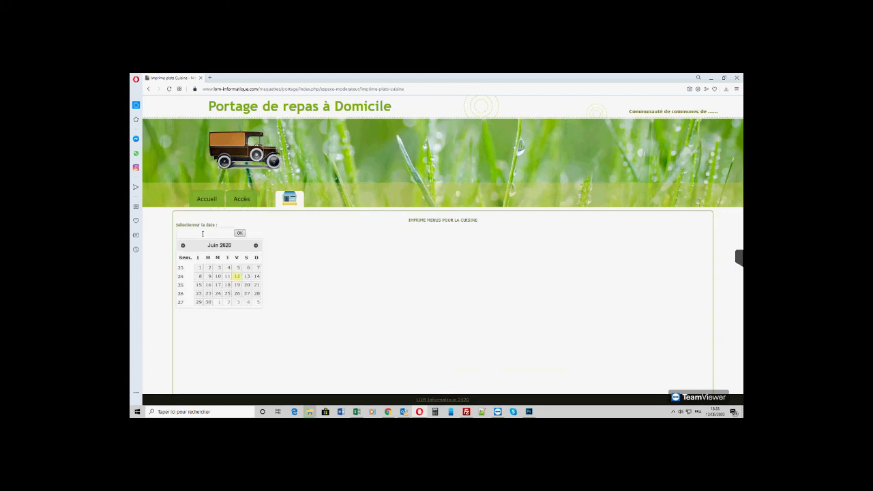
pyautogui.click(206, 287)
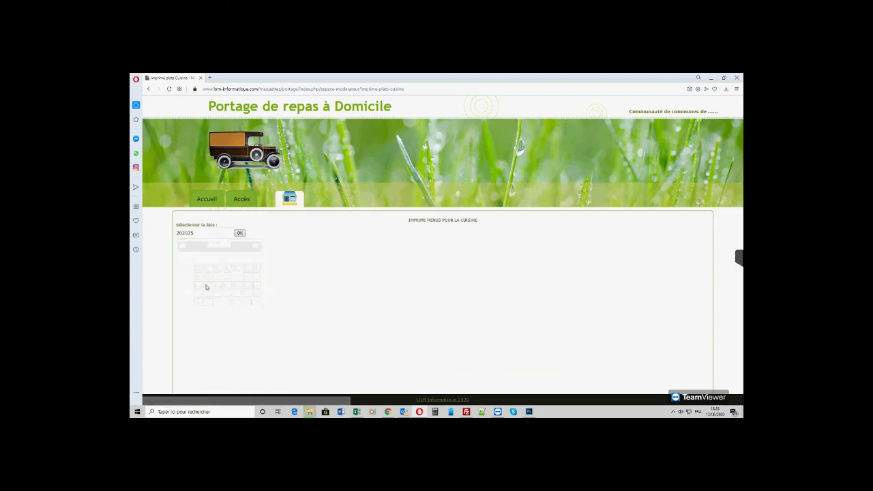
pyautogui.click(240, 234)
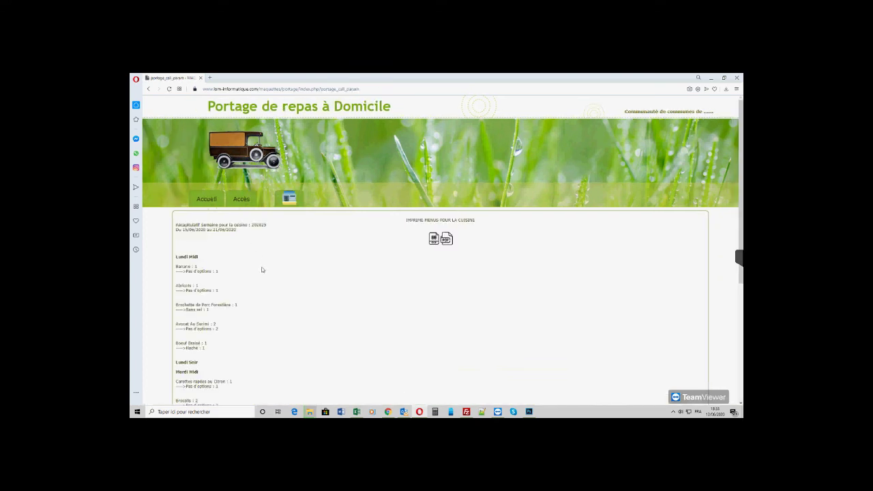
pyautogui.scroll(-1, 262, 270)
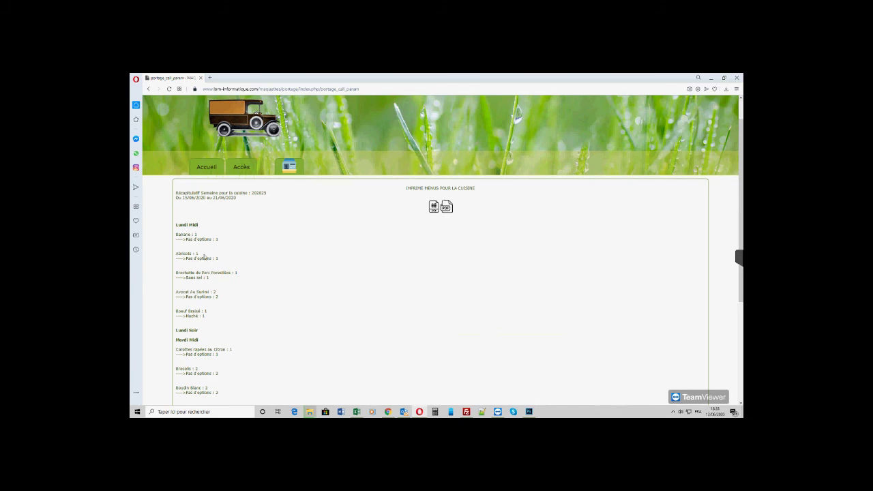
pyautogui.scroll(-1, 216, 258)
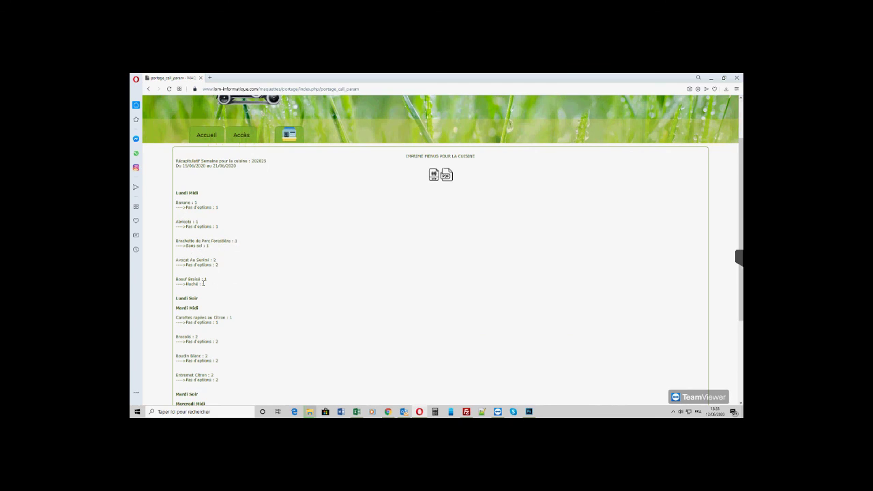
pyautogui.scroll(-2, 218, 273)
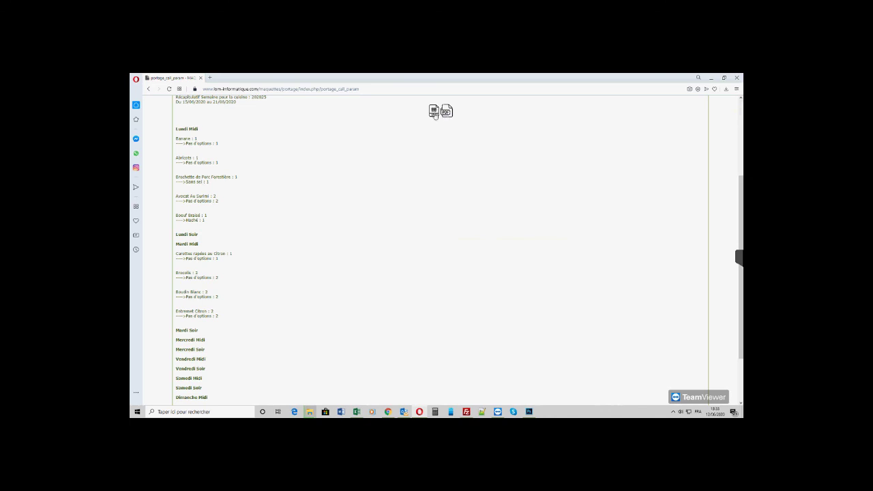
pyautogui.scroll(2, 348, 198)
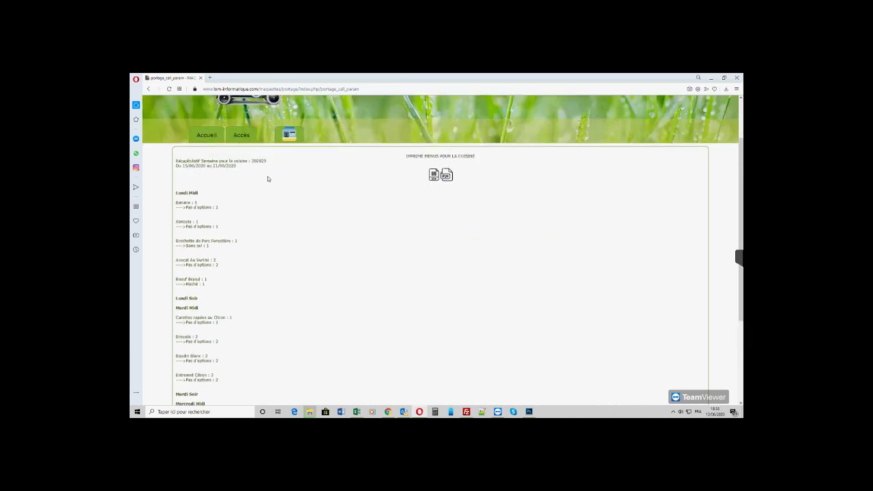
pyautogui.scroll(1, 273, 184)
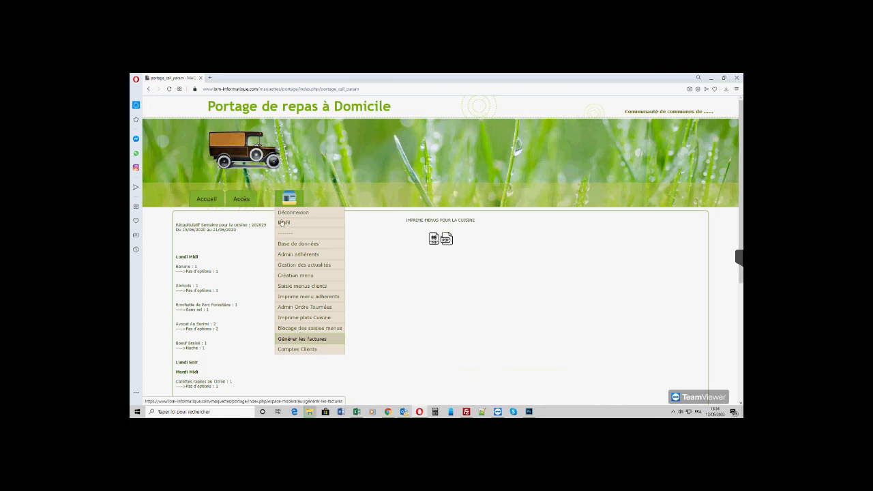
# - Generate week 202025 invoices (16 June 2020) for all clients, then open the resulting facture.pdf
pyautogui.click(294, 254)
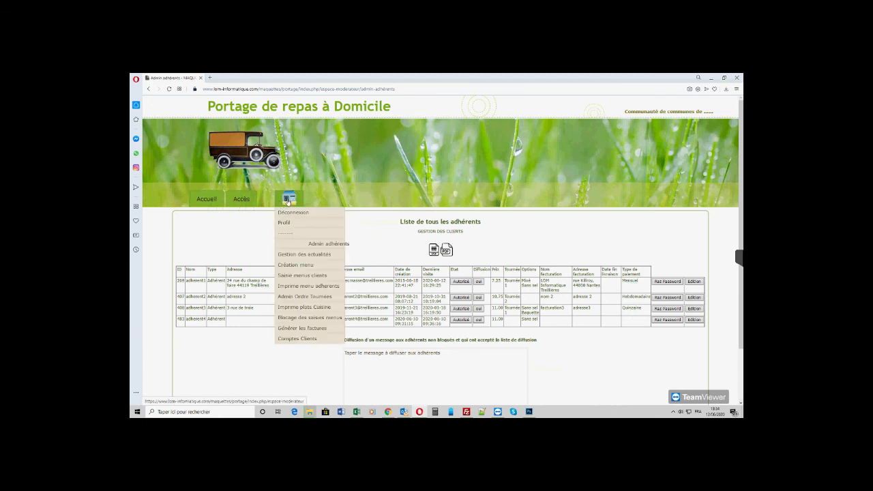
pyautogui.click(293, 330)
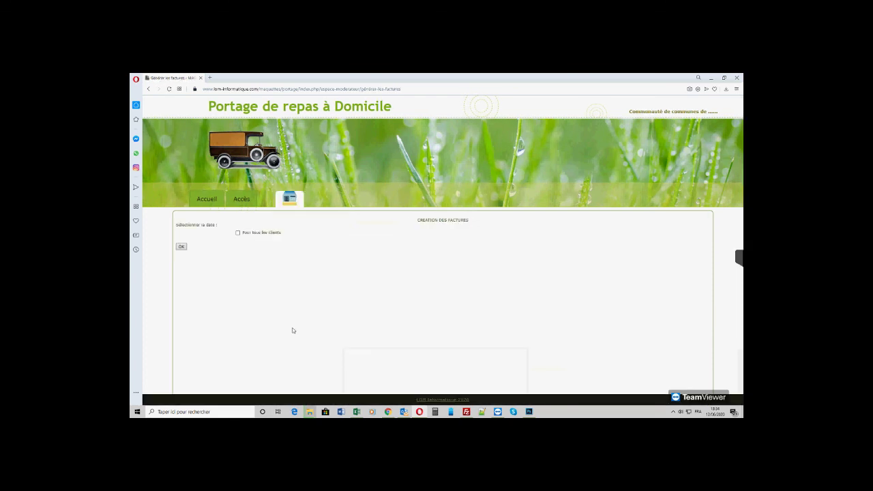
pyautogui.click(204, 233)
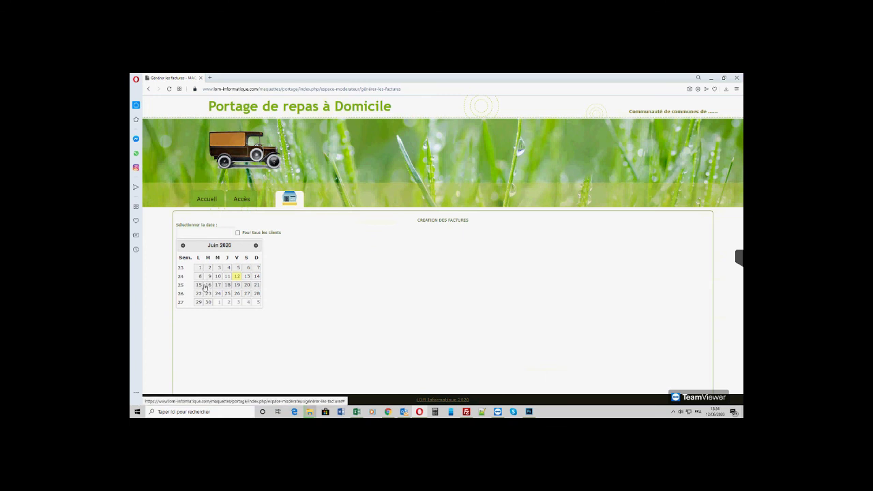
pyautogui.click(205, 286)
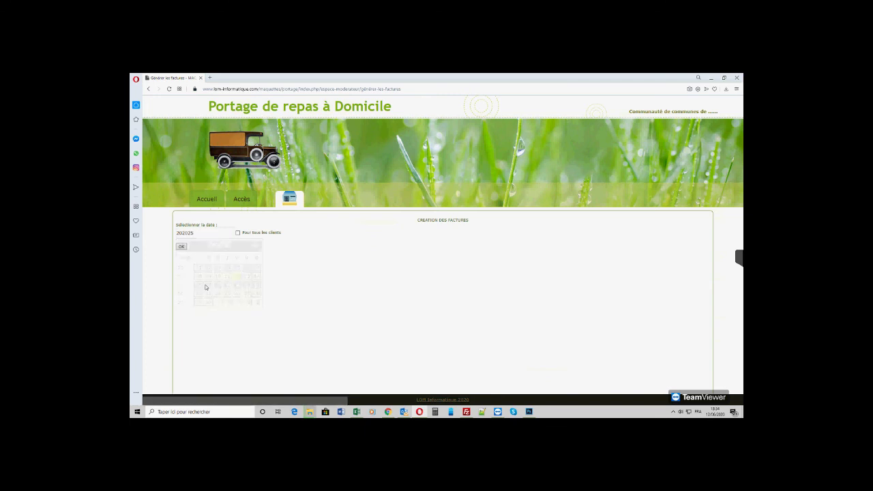
pyautogui.click(238, 234)
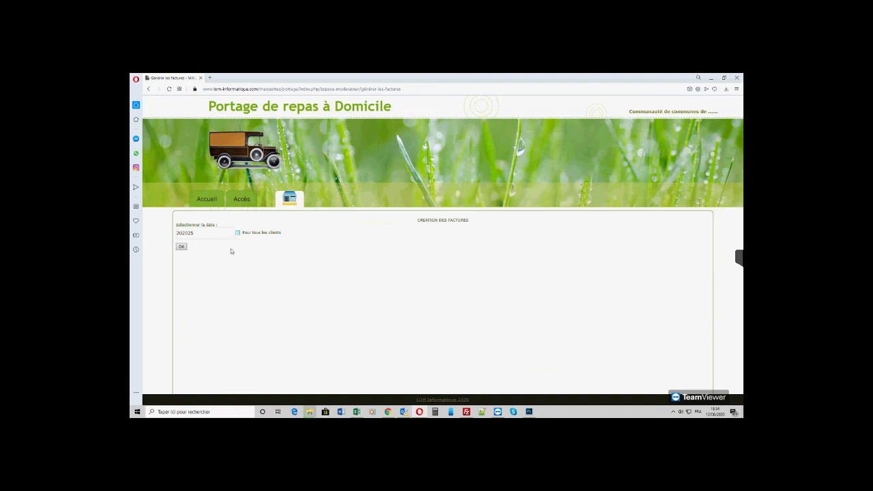
pyautogui.click(181, 247)
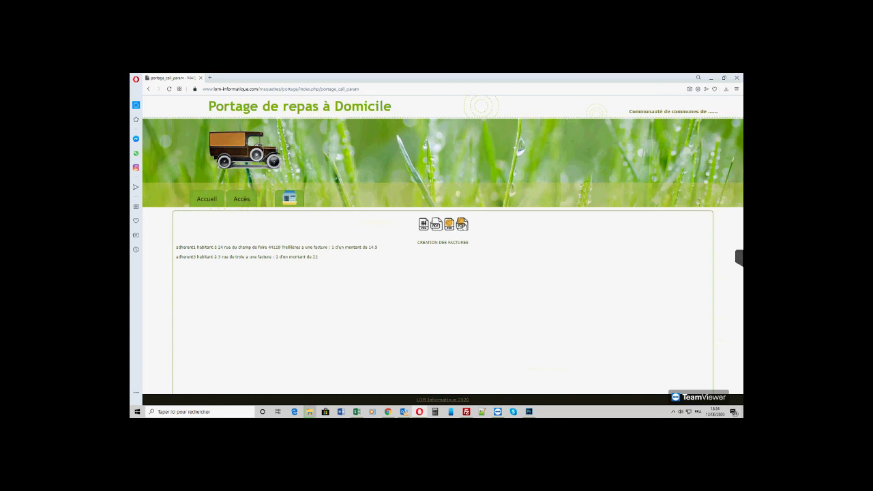
pyautogui.click(463, 225)
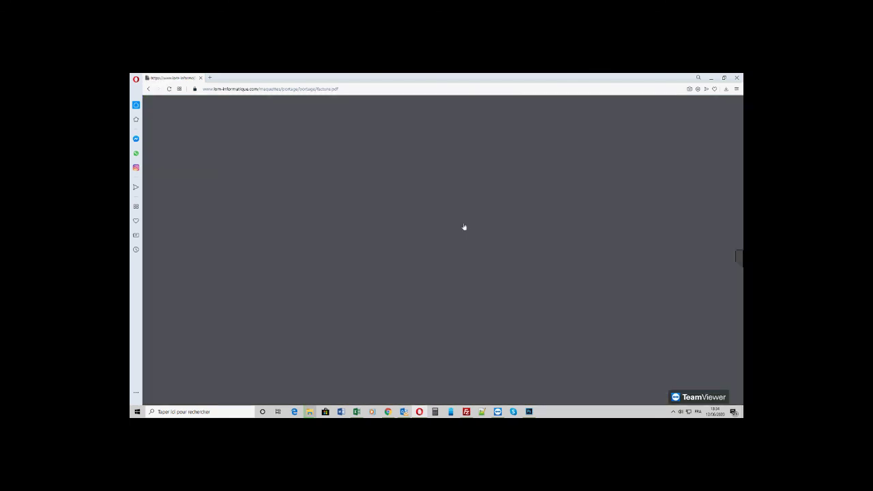
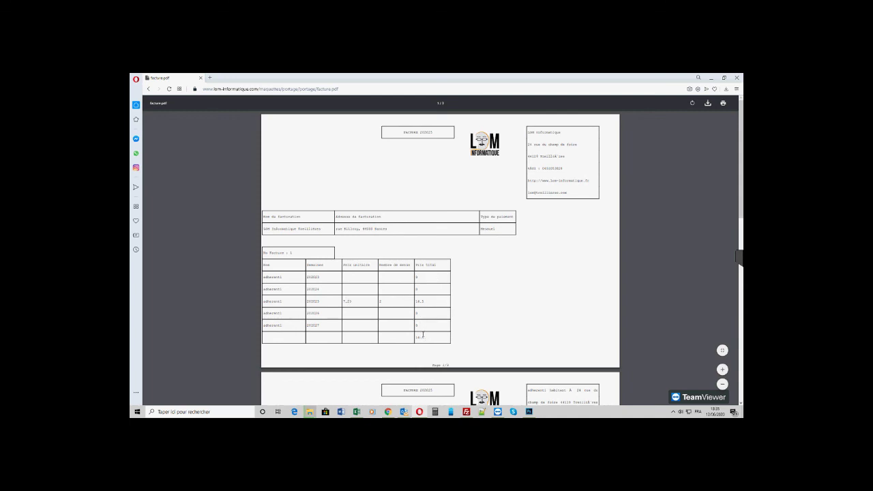
# - Page through the facture.pdf invoices, back to page 1, and return to the invoice creation page
pyautogui.scroll(-1, 486, 298)
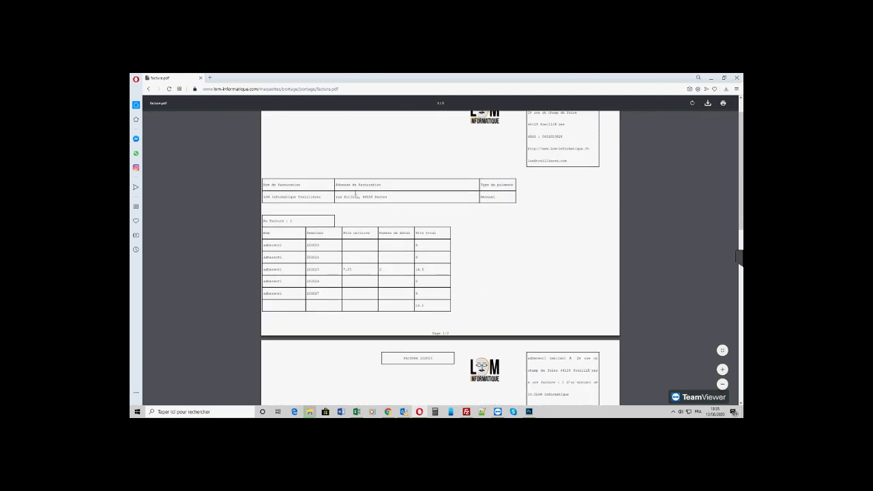
pyautogui.scroll(-6, 476, 249)
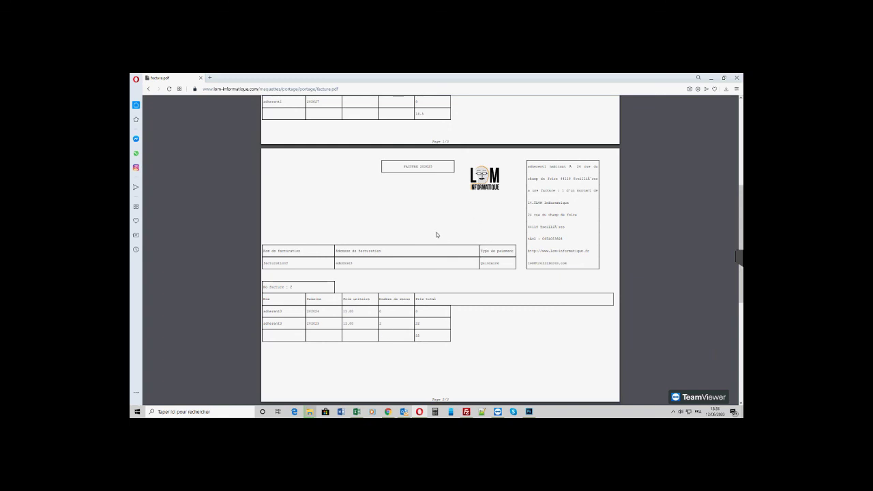
pyautogui.scroll(-2, 440, 238)
pyautogui.scroll(4, 440, 238)
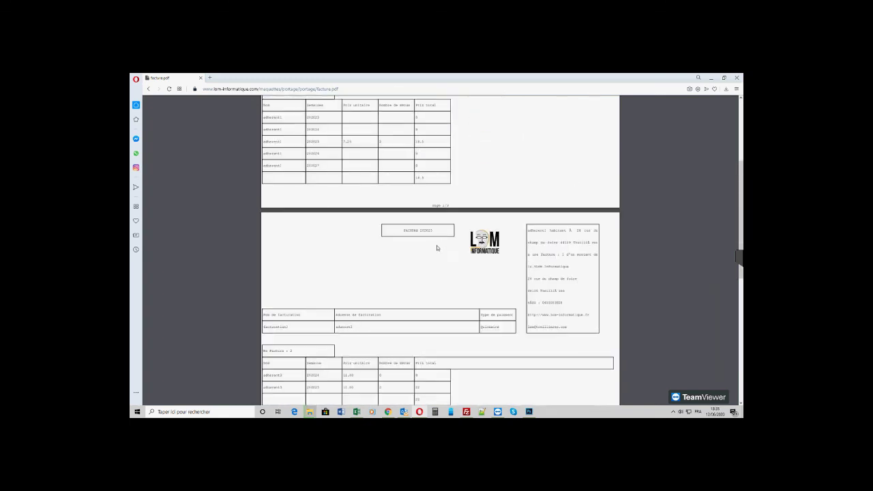
pyautogui.scroll(-1, 398, 259)
pyautogui.scroll(6, 398, 259)
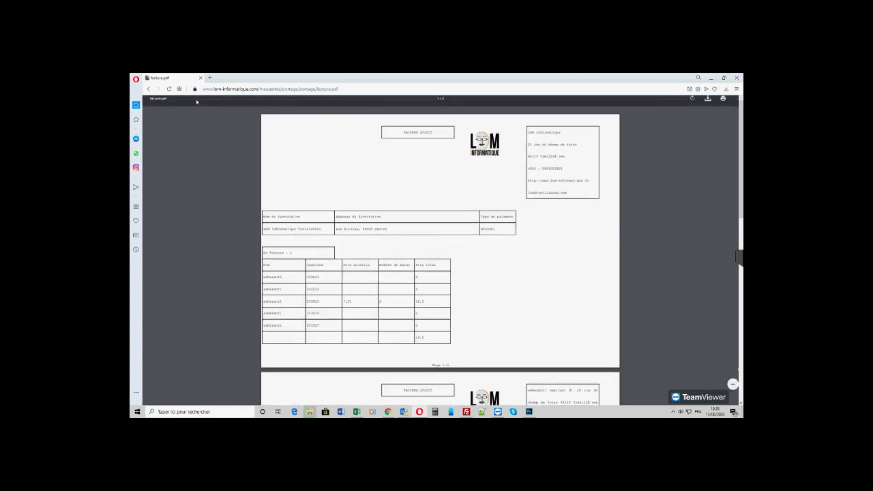
pyautogui.press('F5')
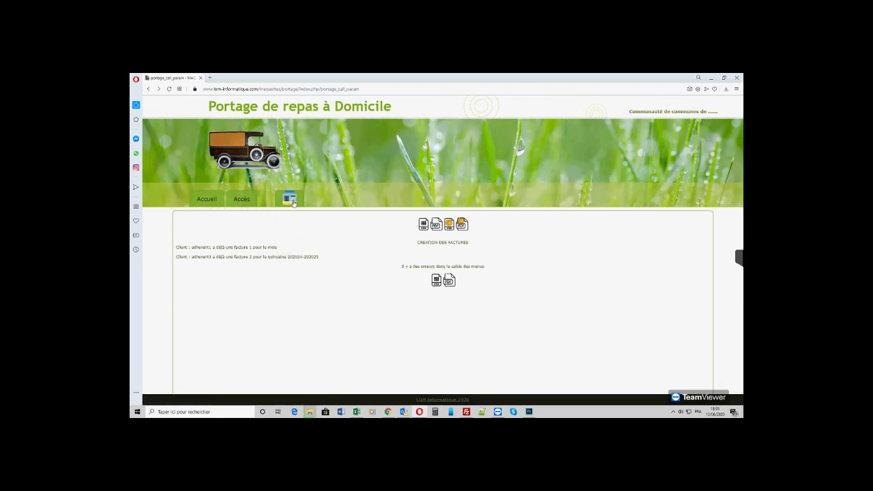
# - Open the first client's account in Comptes Clients, showing invoice 1 for week 202027 with 14.50 due
pyautogui.moveTo(293, 203)
pyautogui.click(304, 350)
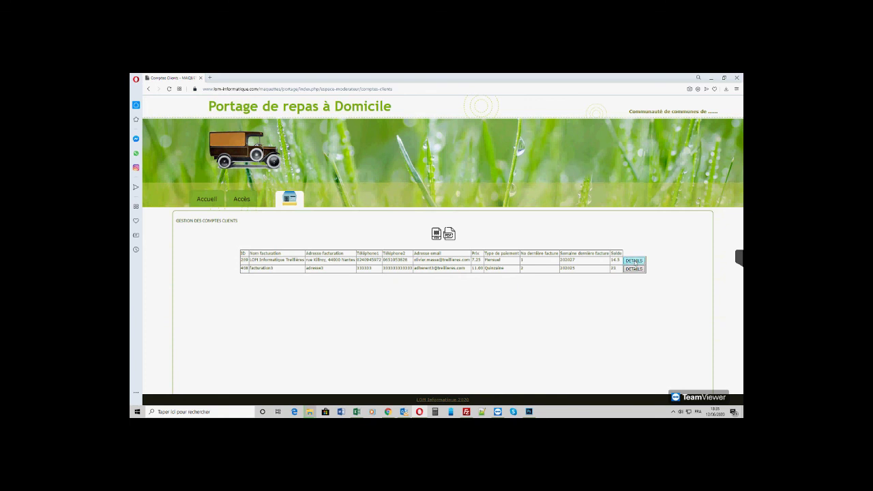
pyautogui.click(634, 261)
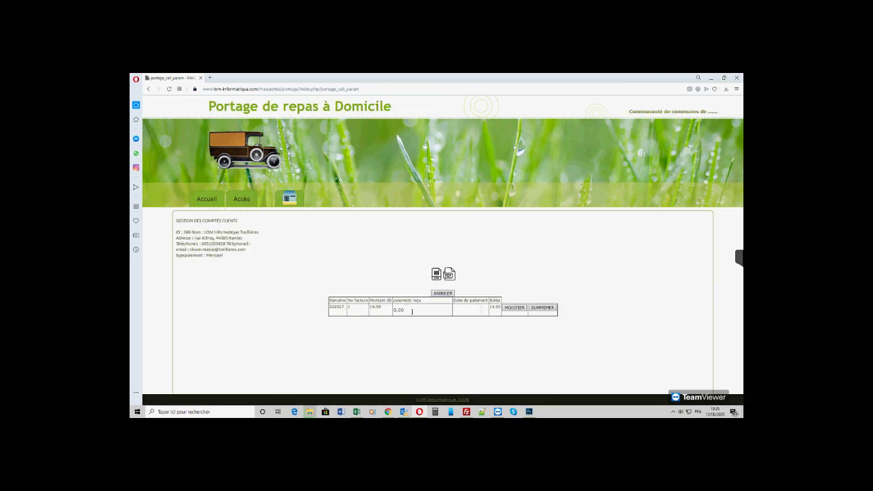
# - Record a received payment of 14 on invoice 1 and check the 0.5 balance in Comptes Clients
pyautogui.click(412, 311)
pyautogui.write('14')
pyautogui.click(512, 307)
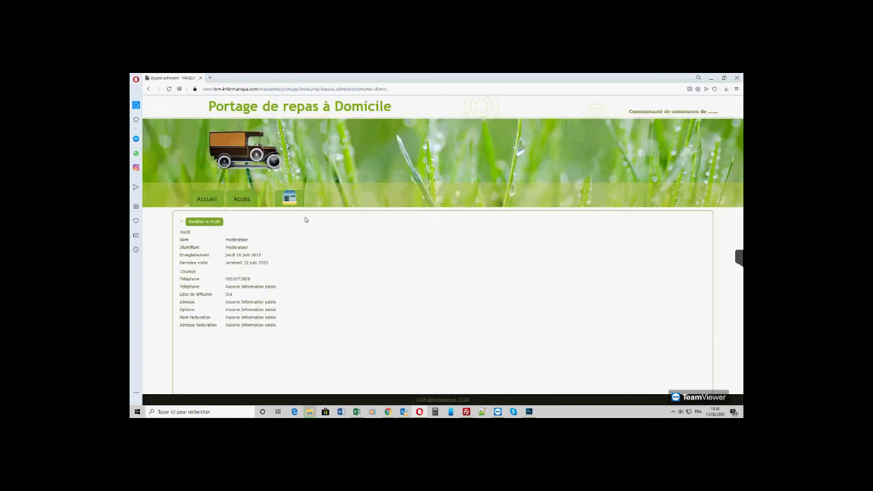
pyautogui.moveTo(295, 202)
pyautogui.click(294, 350)
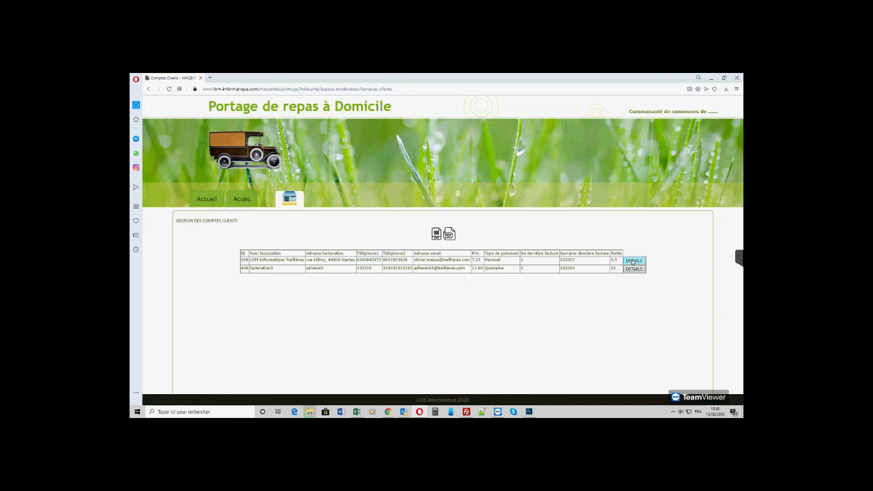
# - Reopen the first client's account details and view its liste.pdf account listing
pyautogui.click(633, 262)
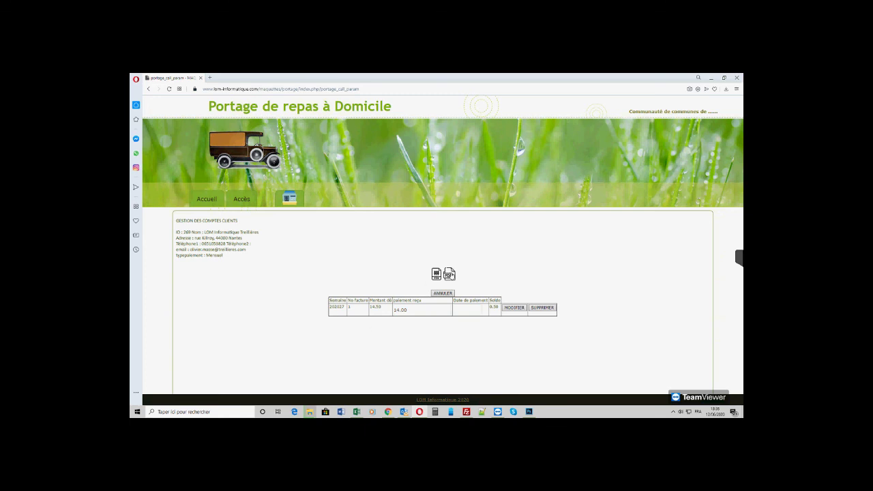
pyautogui.click(448, 274)
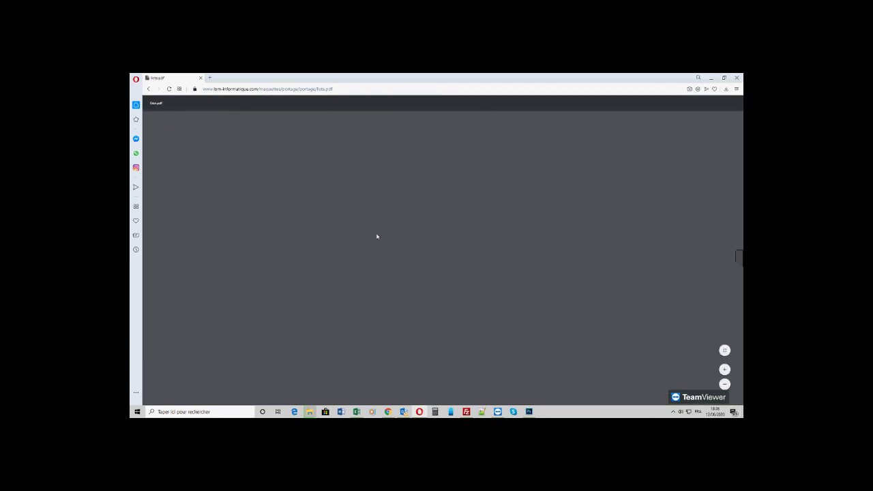
pyautogui.click(148, 89)
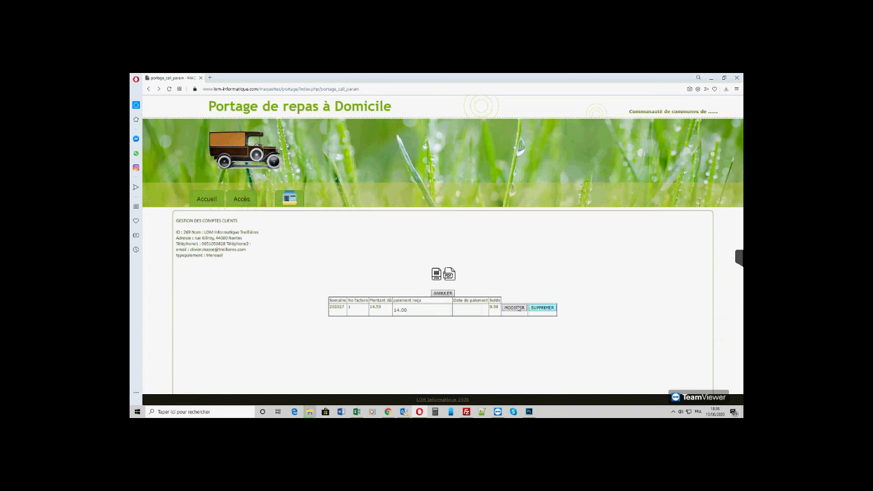
# - Try deleting invoice 1 and dismiss the alert that a payment was already received
pyautogui.click(542, 308)
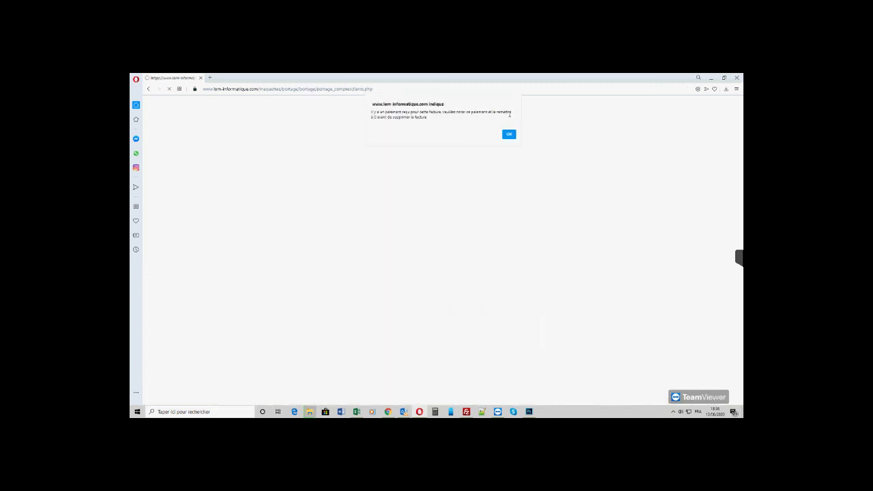
pyautogui.click(509, 135)
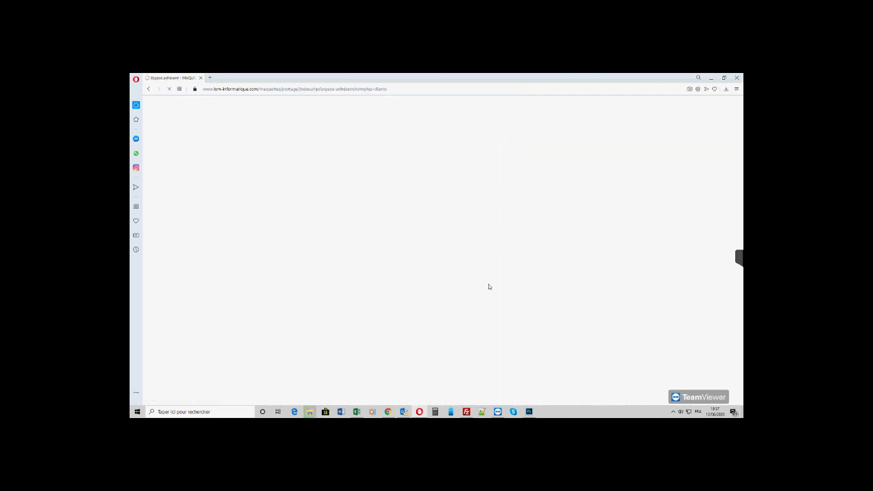
pyautogui.moveTo(293, 199)
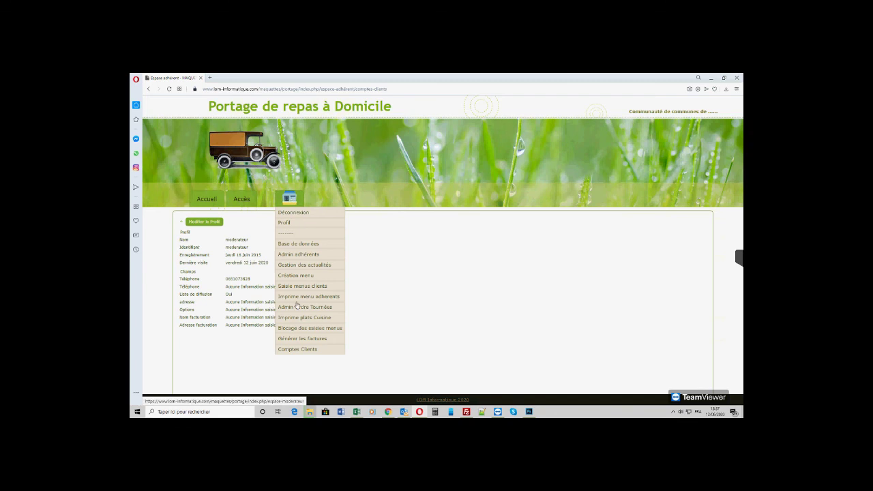